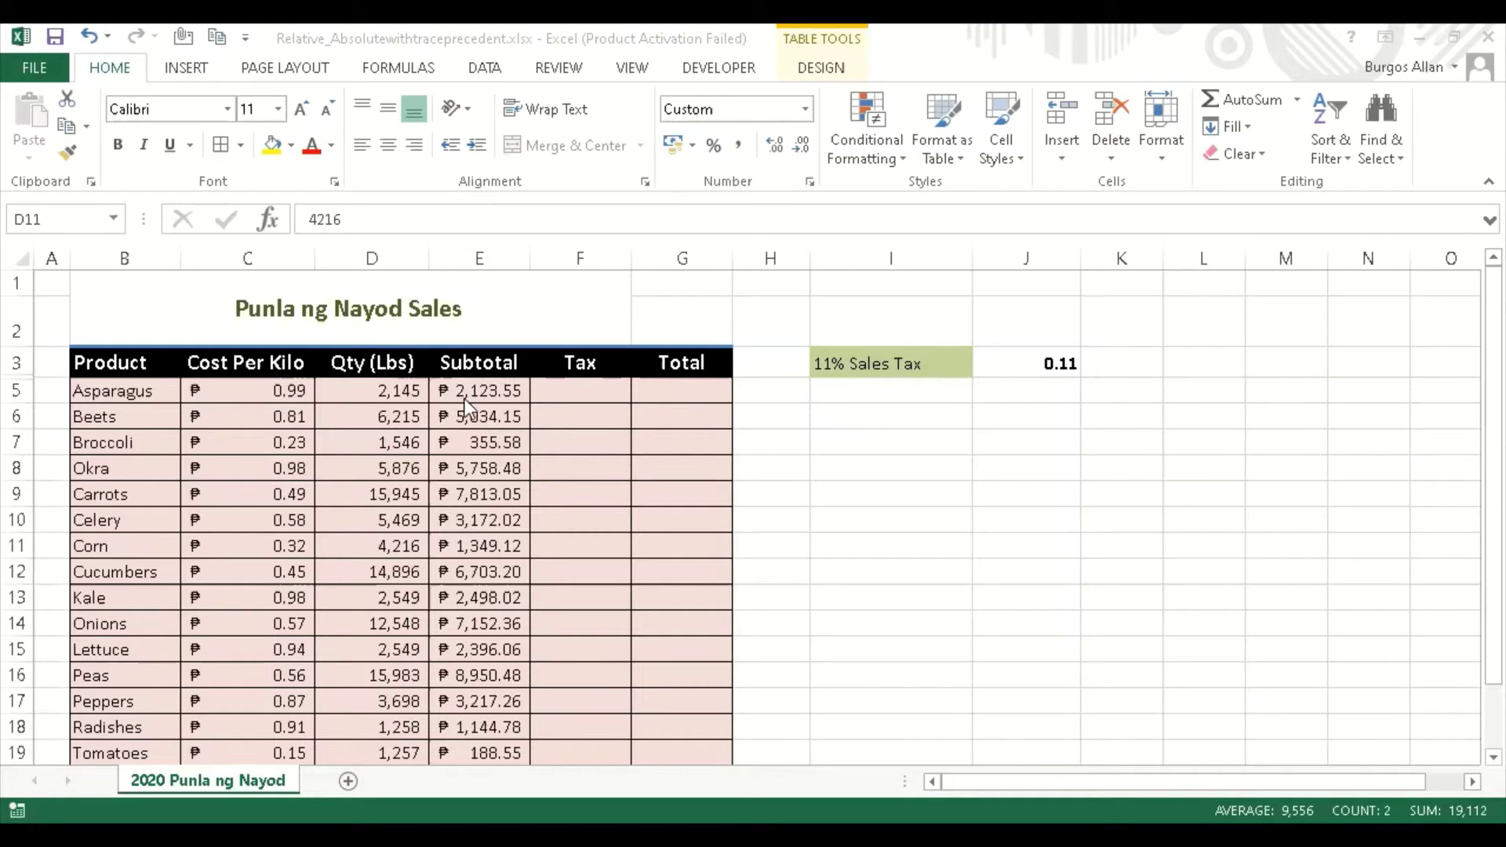
{"action": "scroll", "coordinate": [252, 567], "scroll_direction": "down", "scroll_amount": 1}
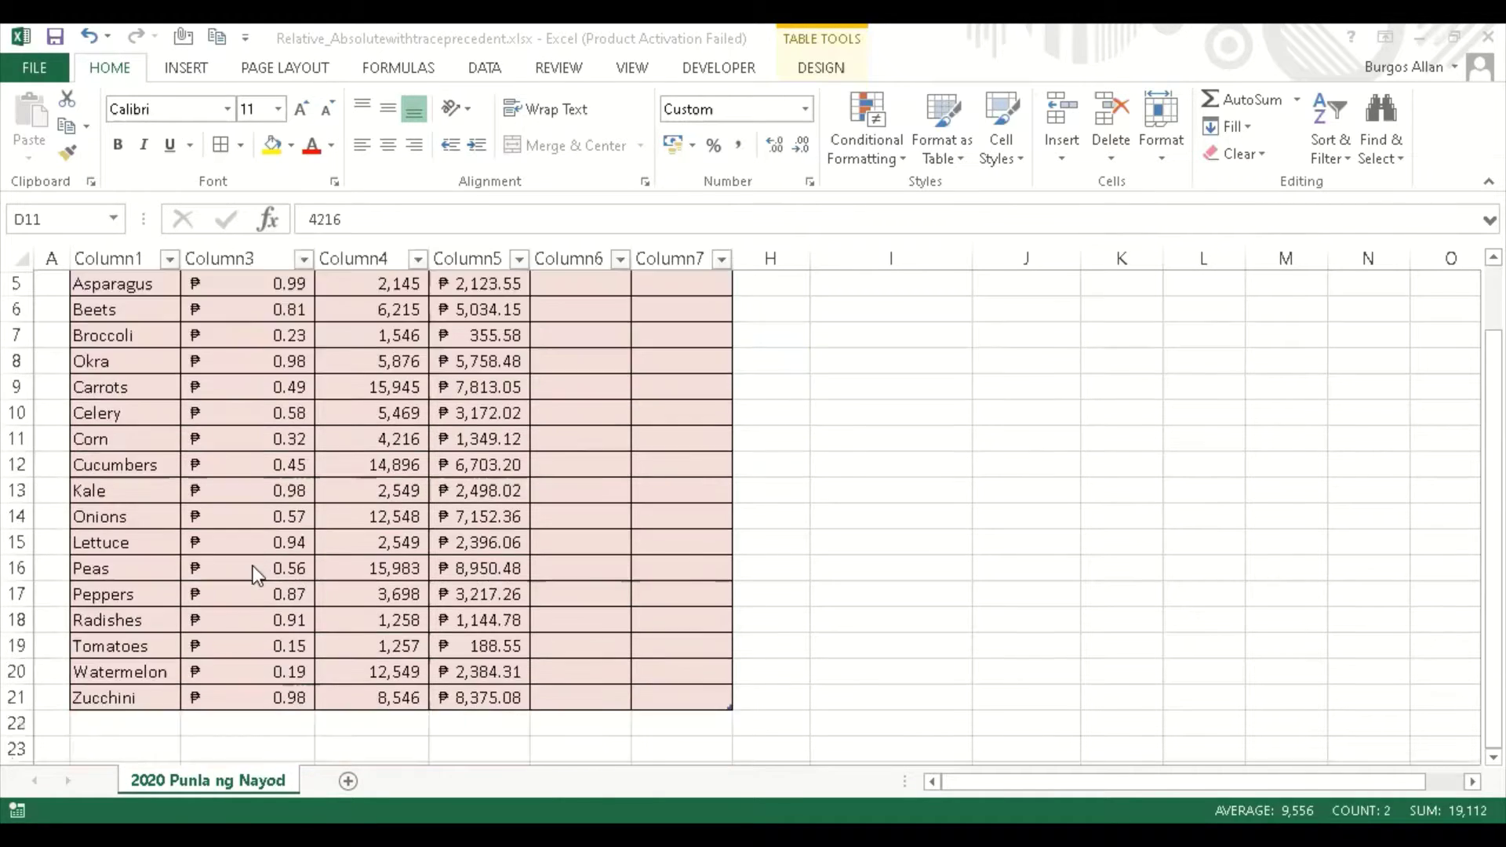
{"action": "scroll", "coordinate": [213, 543], "scroll_direction": "up", "scroll_amount": 1}
{"action": "scroll", "coordinate": [214, 543], "scroll_direction": "down", "scroll_amount": 1}
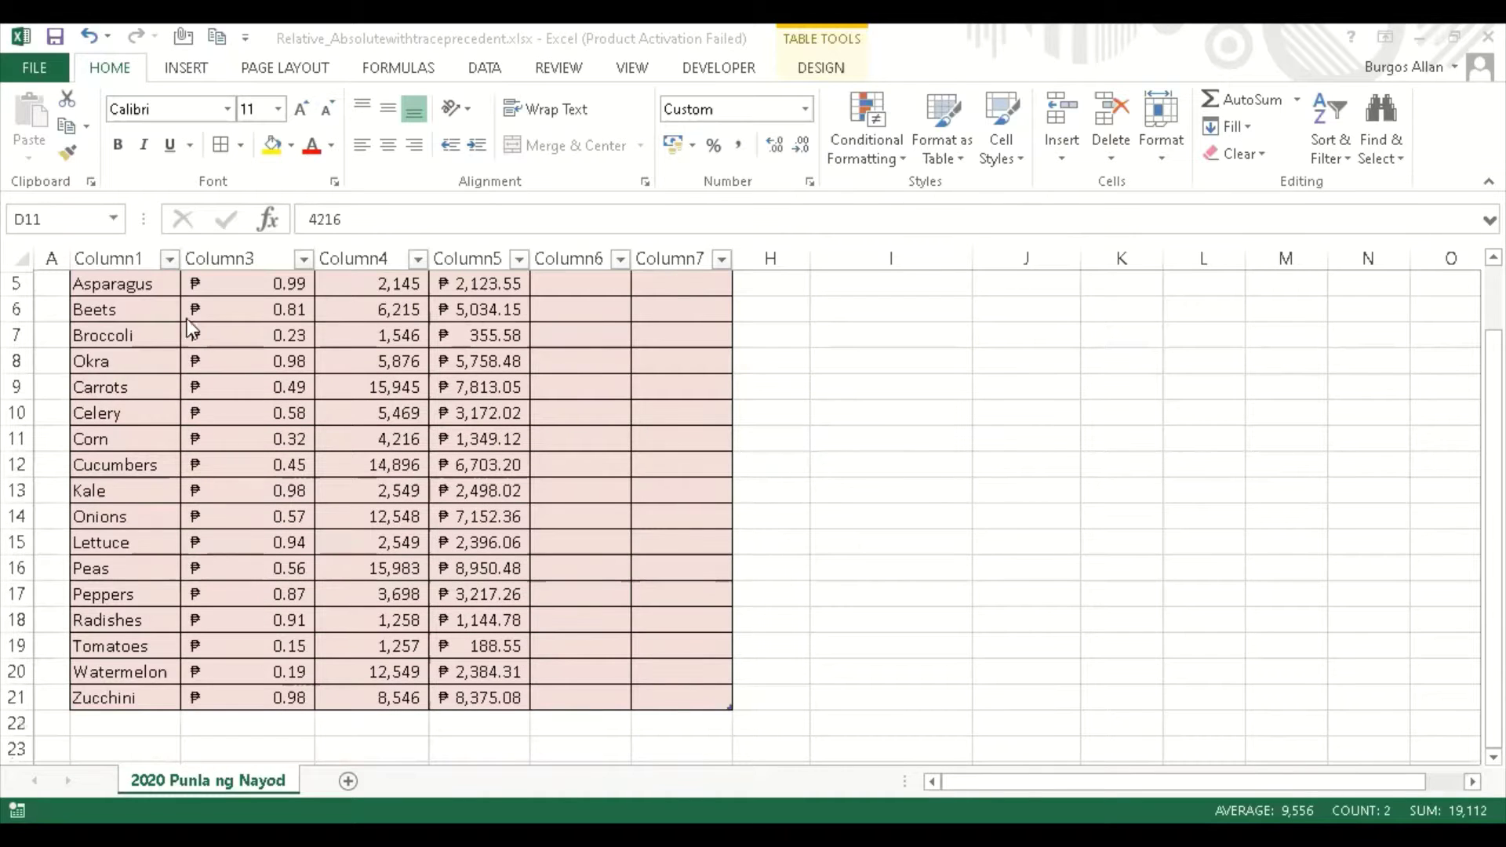
{"action": "scroll", "coordinate": [167, 411], "scroll_direction": "up", "scroll_amount": 1}
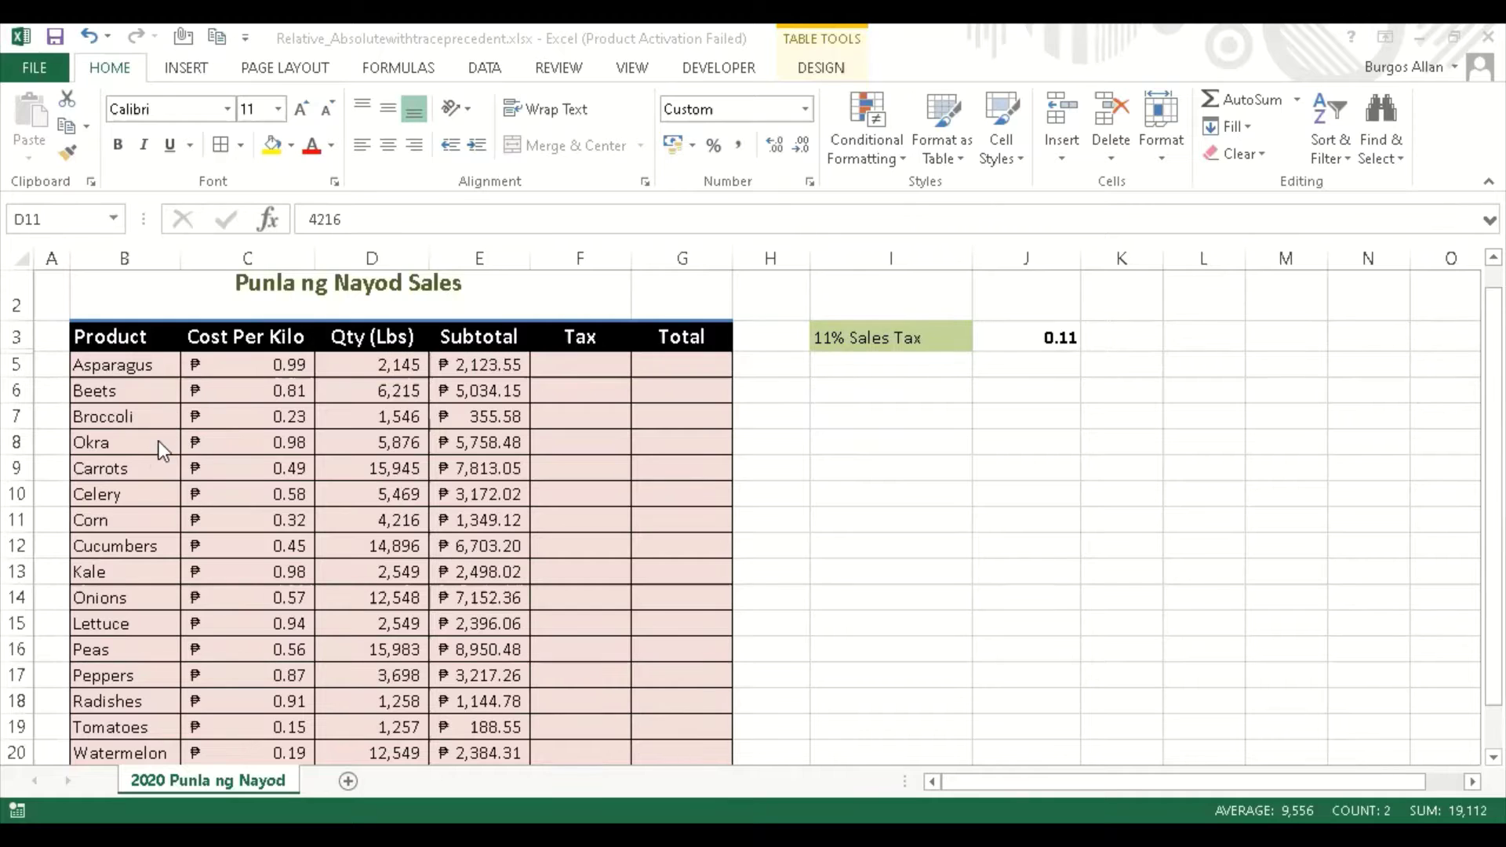
{"action": "scroll", "coordinate": [156, 445], "scroll_direction": "down", "scroll_amount": 1}
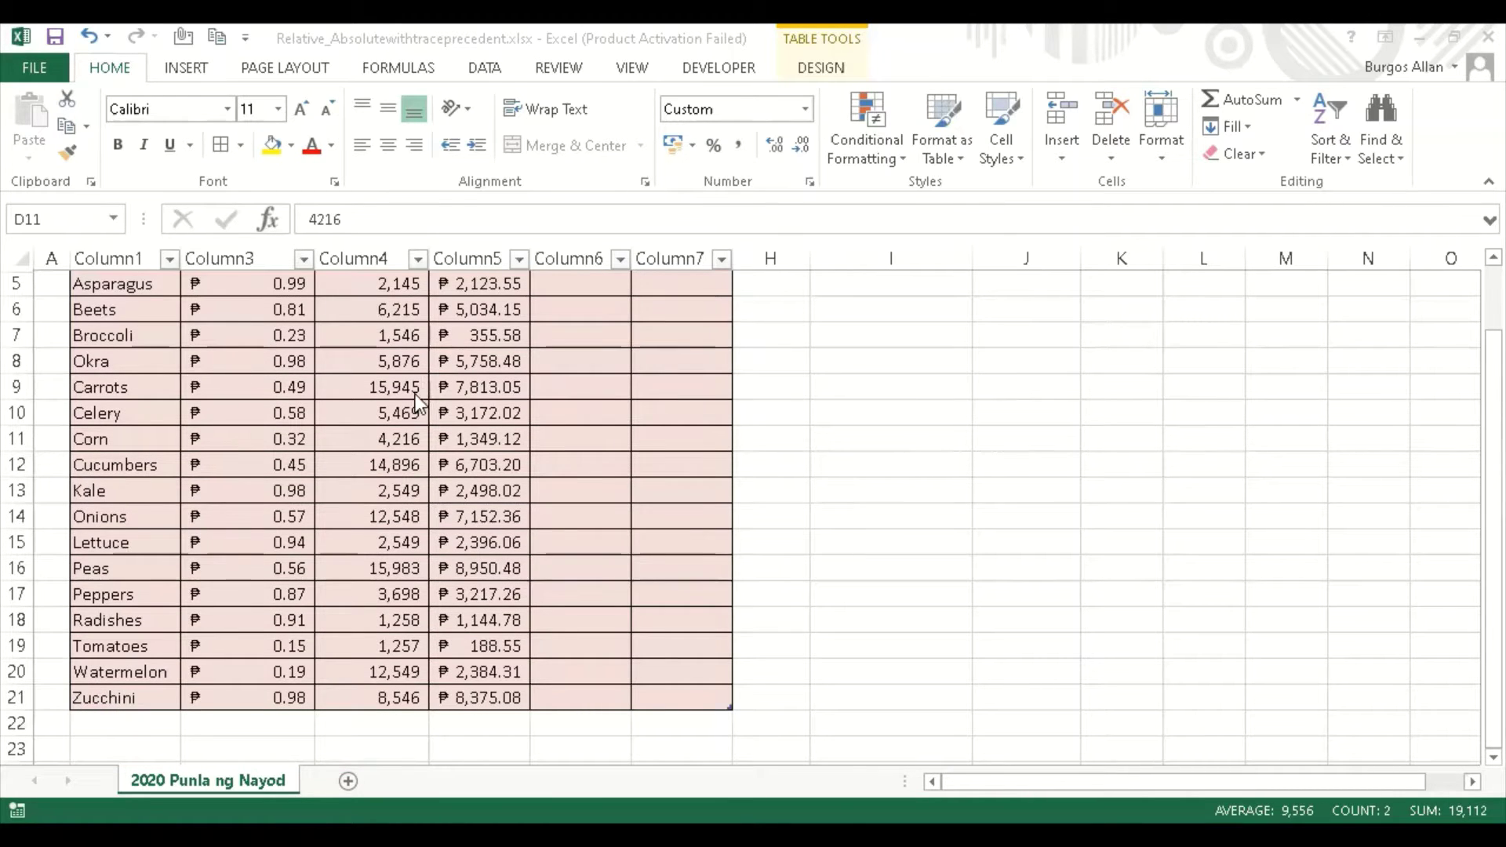
{"action": "scroll", "coordinate": [416, 394], "scroll_direction": "up", "scroll_amount": 1}
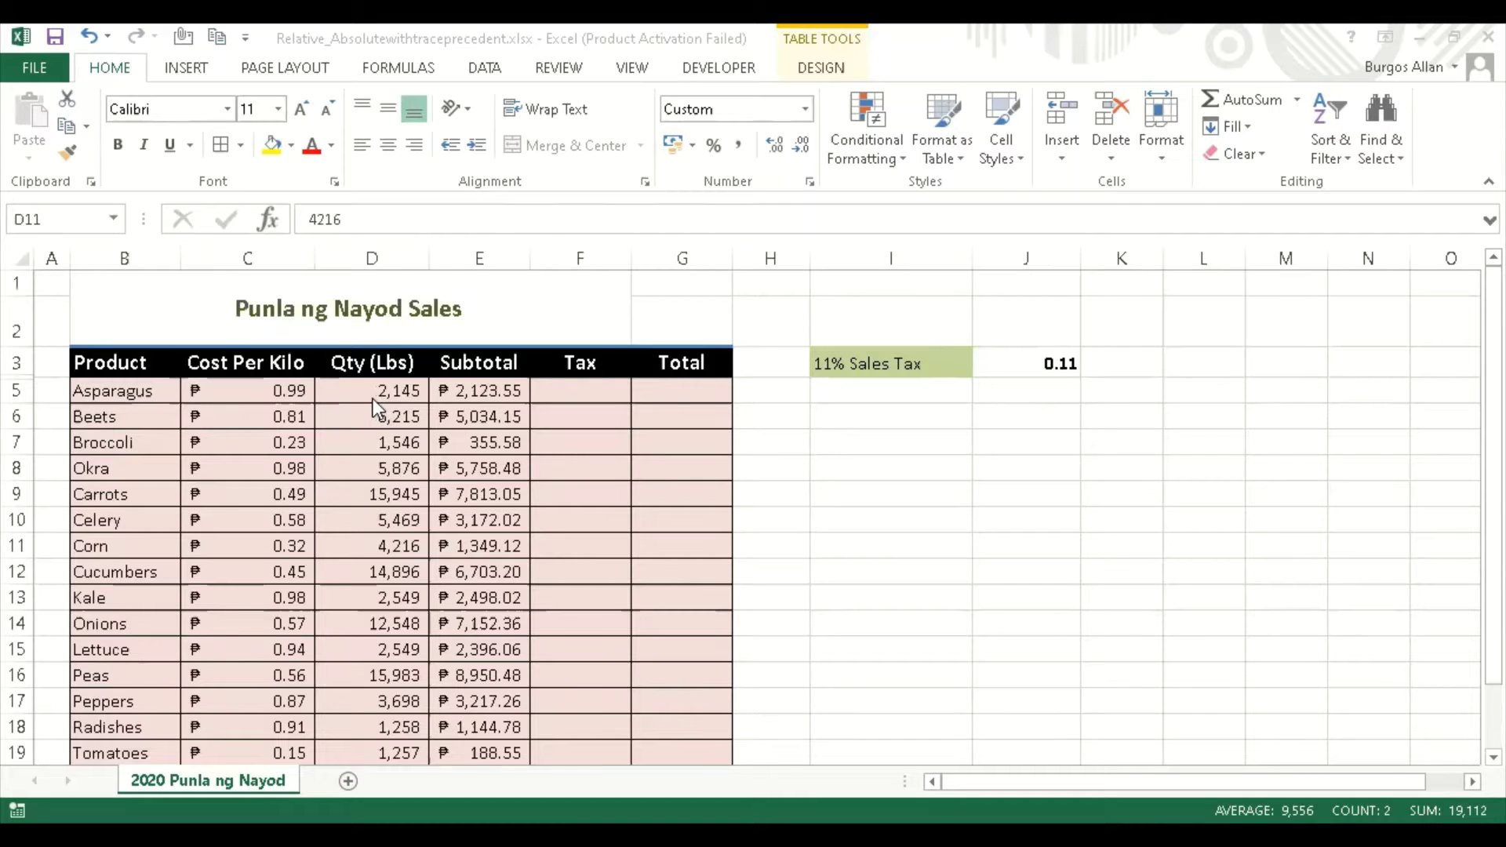
Change the unit in the quantity column header so that it reads "Qty (kgs)".
{"action": "left_click", "coordinate": [404, 365]}
{"action": "double_click", "coordinate": [407, 363]}
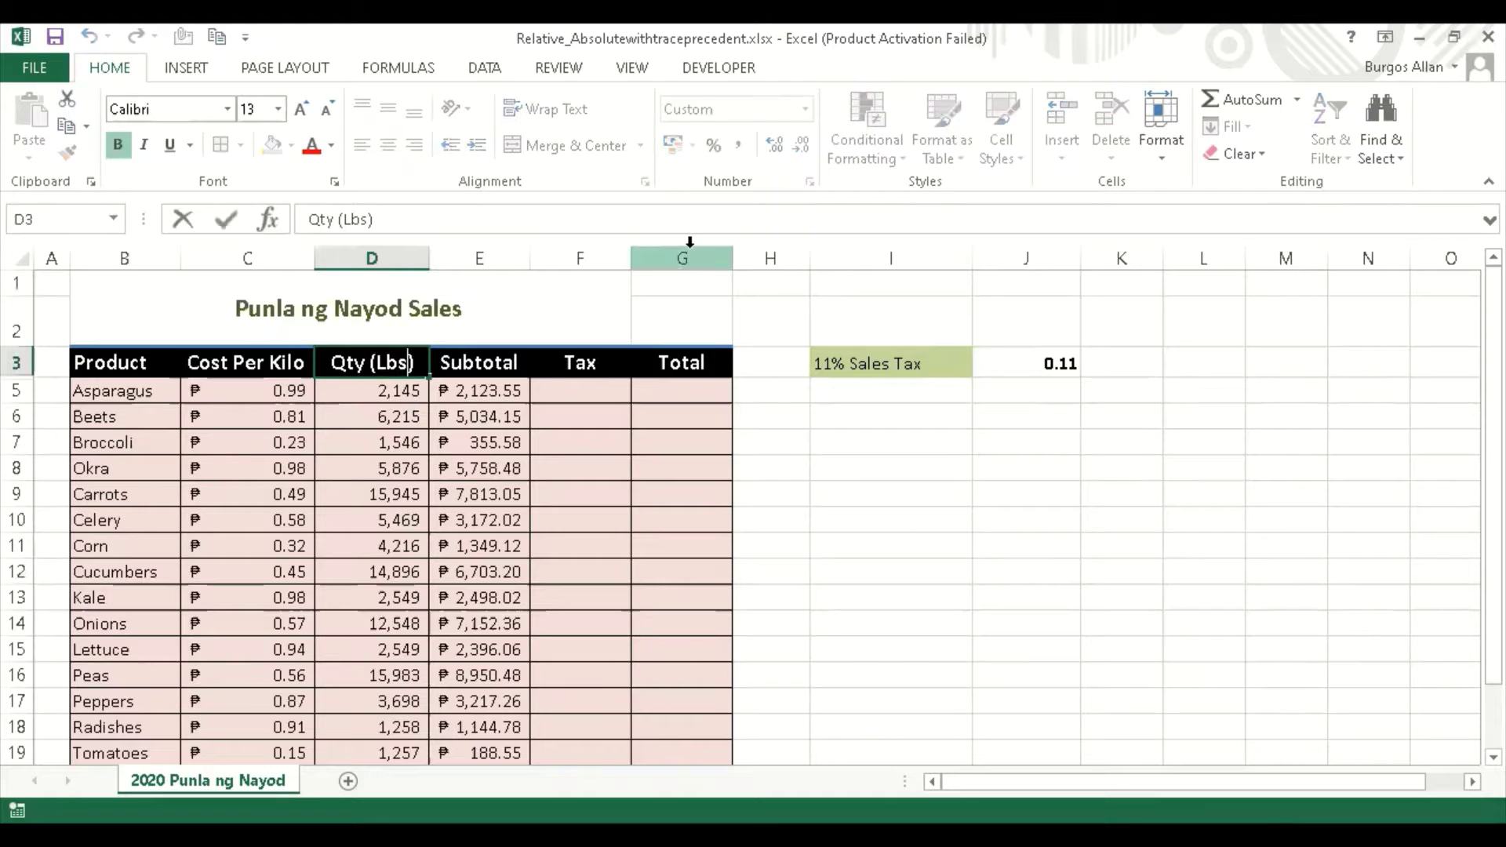
{"action": "key", "text": "BackSpace"}
{"action": "key", "text": "BackSpace"}
{"action": "key", "text": "BackSpace"}
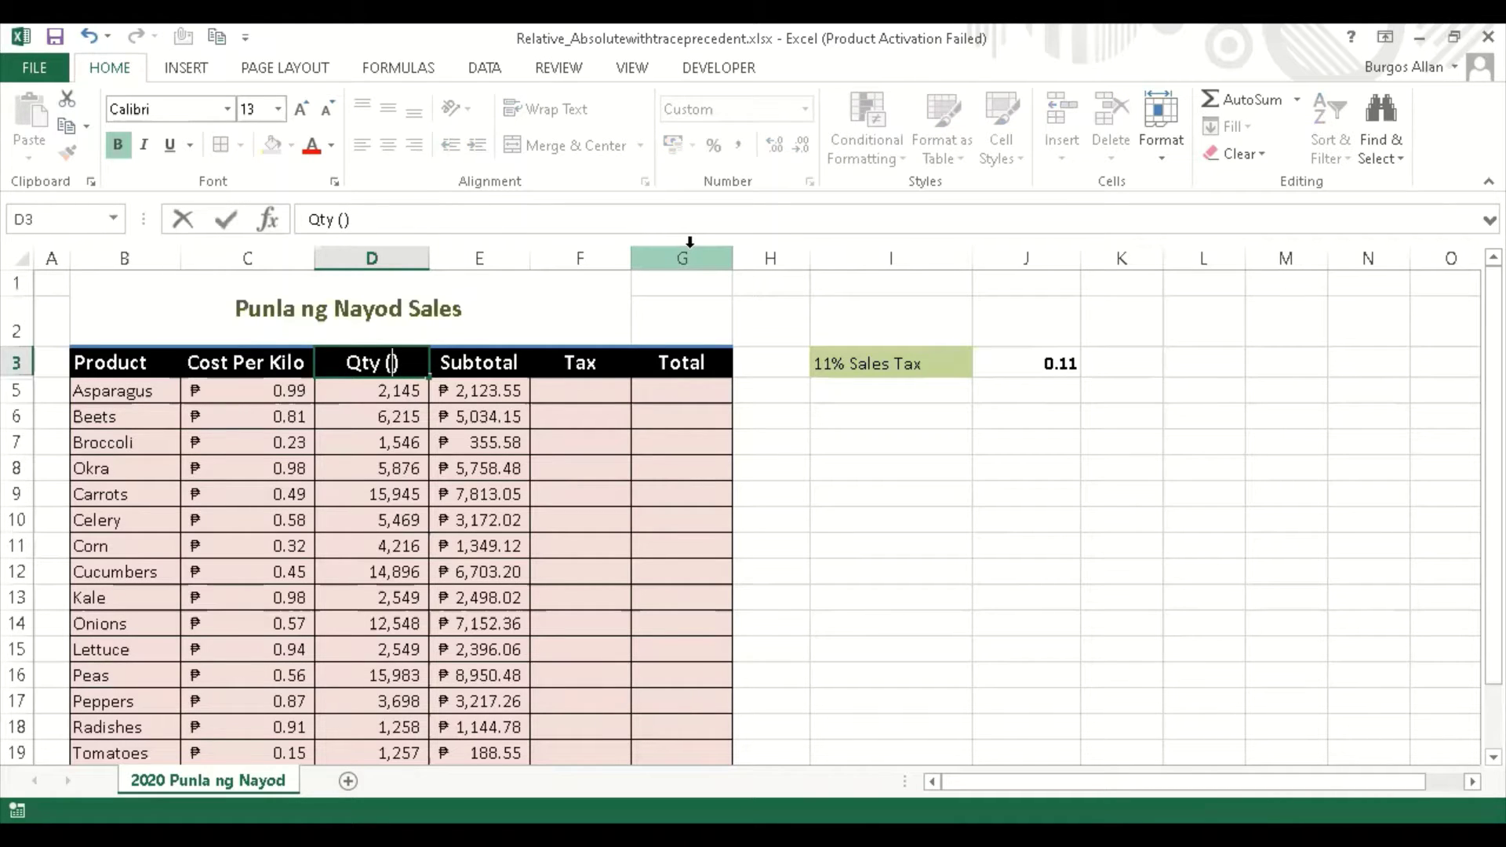
{"action": "type", "text": "kgs"}
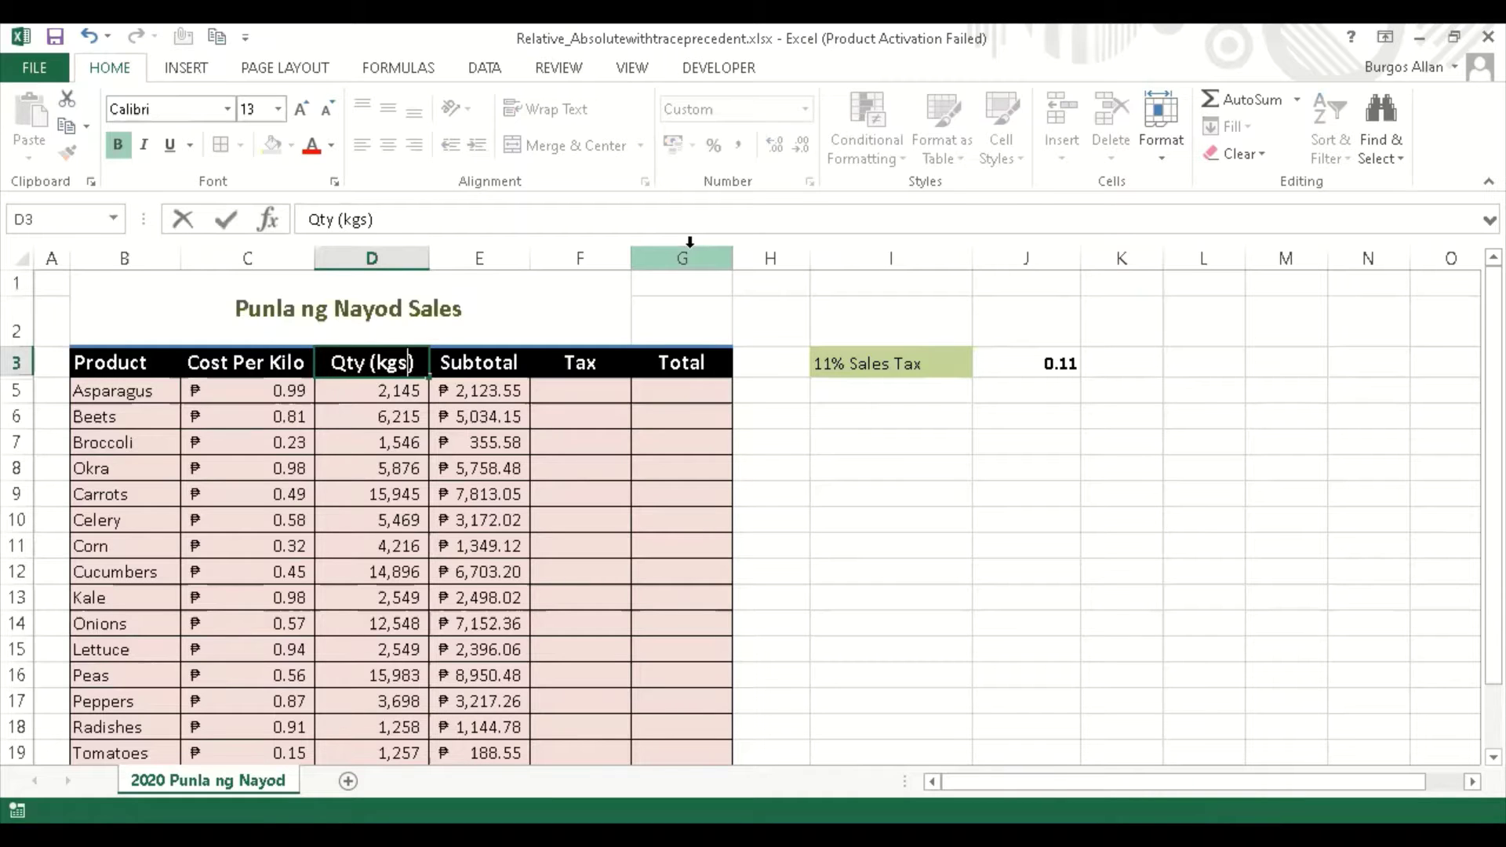
{"action": "key", "text": "Return"}
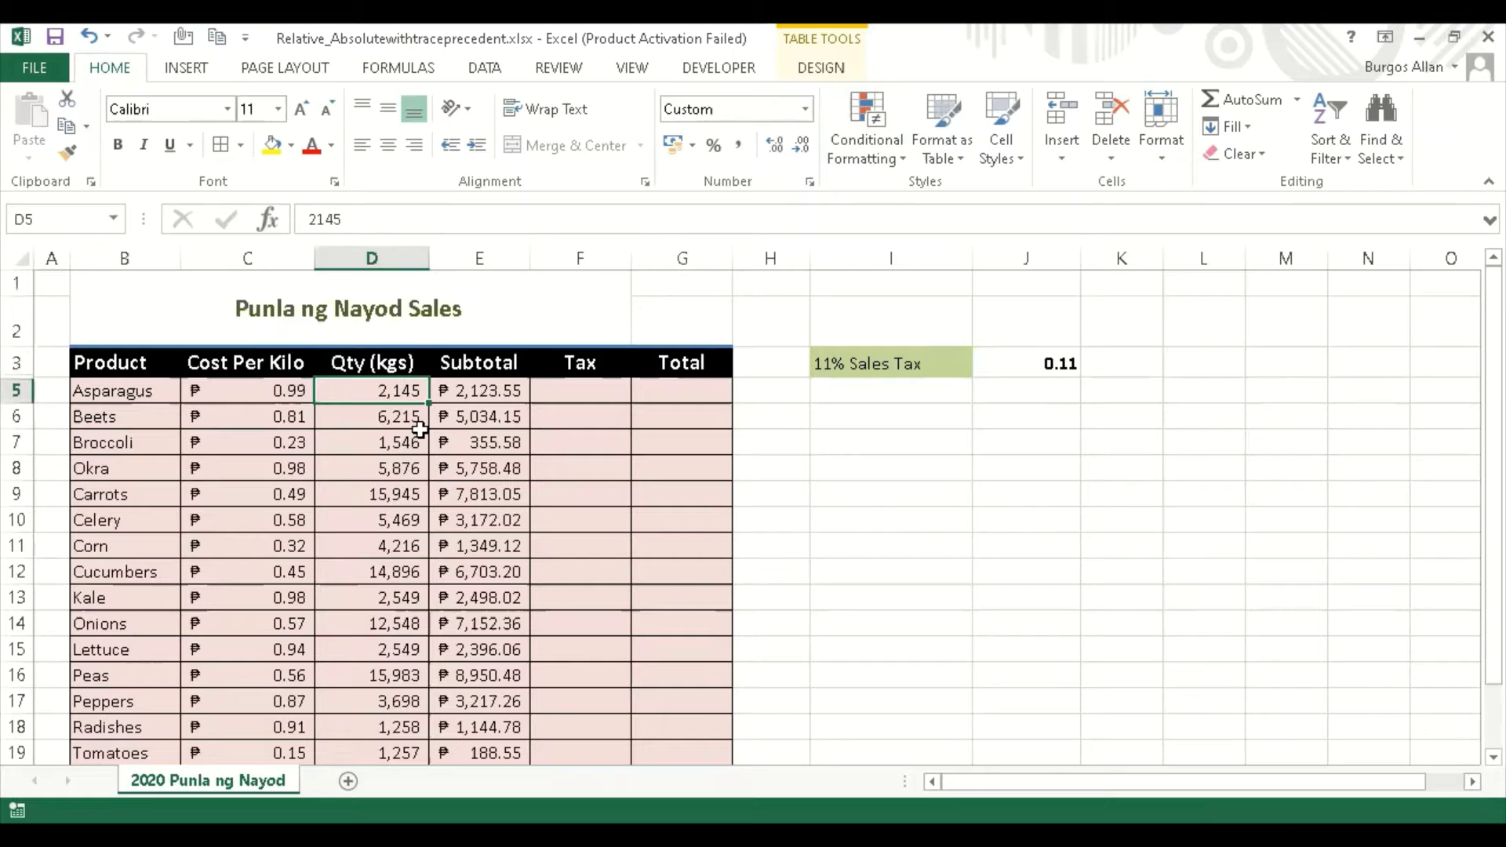
Clear all the Subtotal values from E5 to E21, for Asparagus through Zucchini.
{"action": "left_click", "coordinate": [485, 391]}
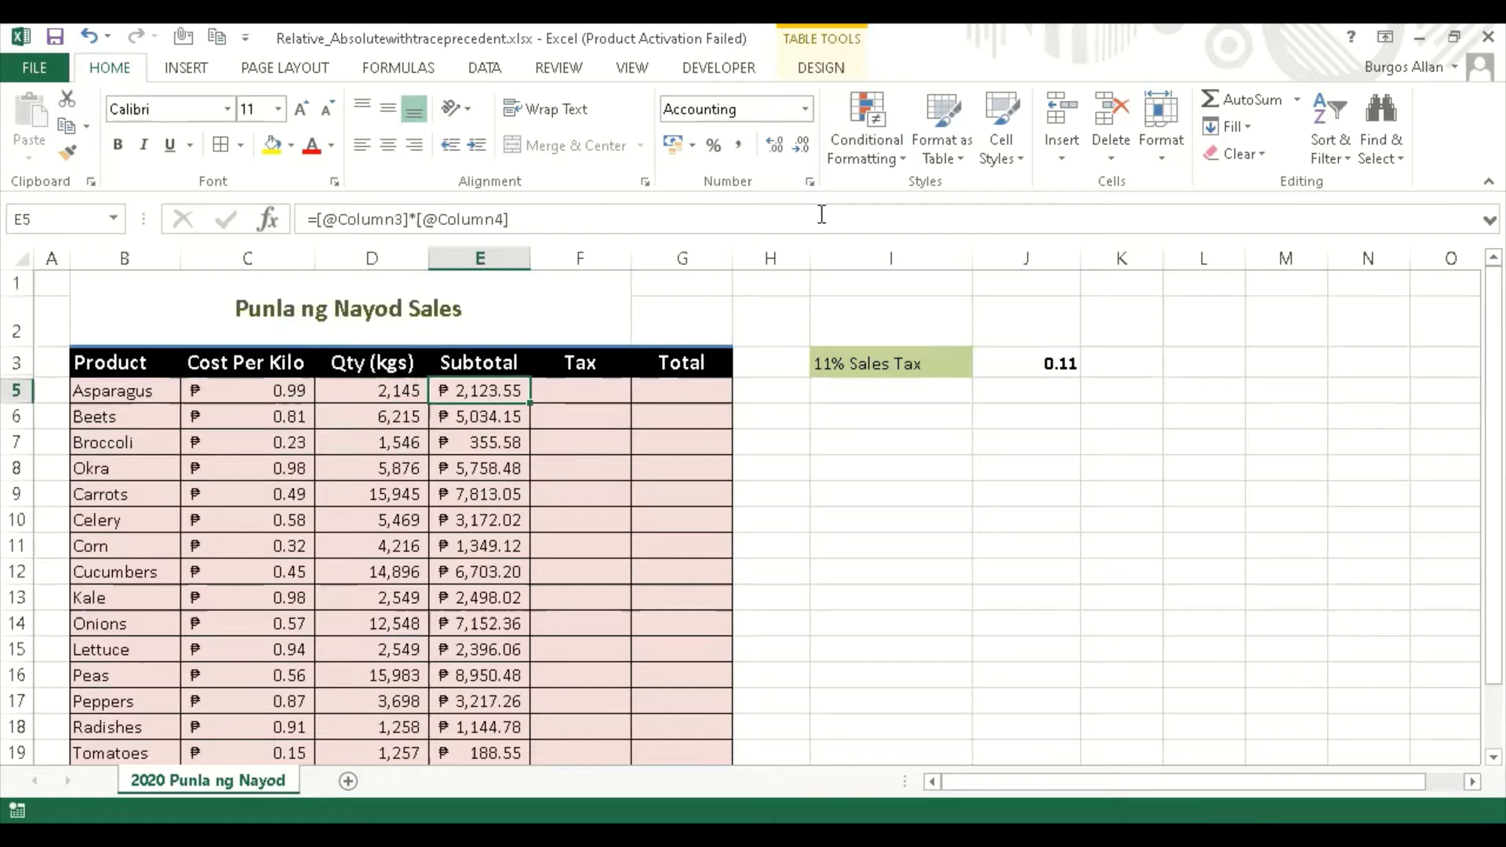
{"action": "key", "text": "ctrl+shift+Down"}
{"action": "key", "text": "Delete"}
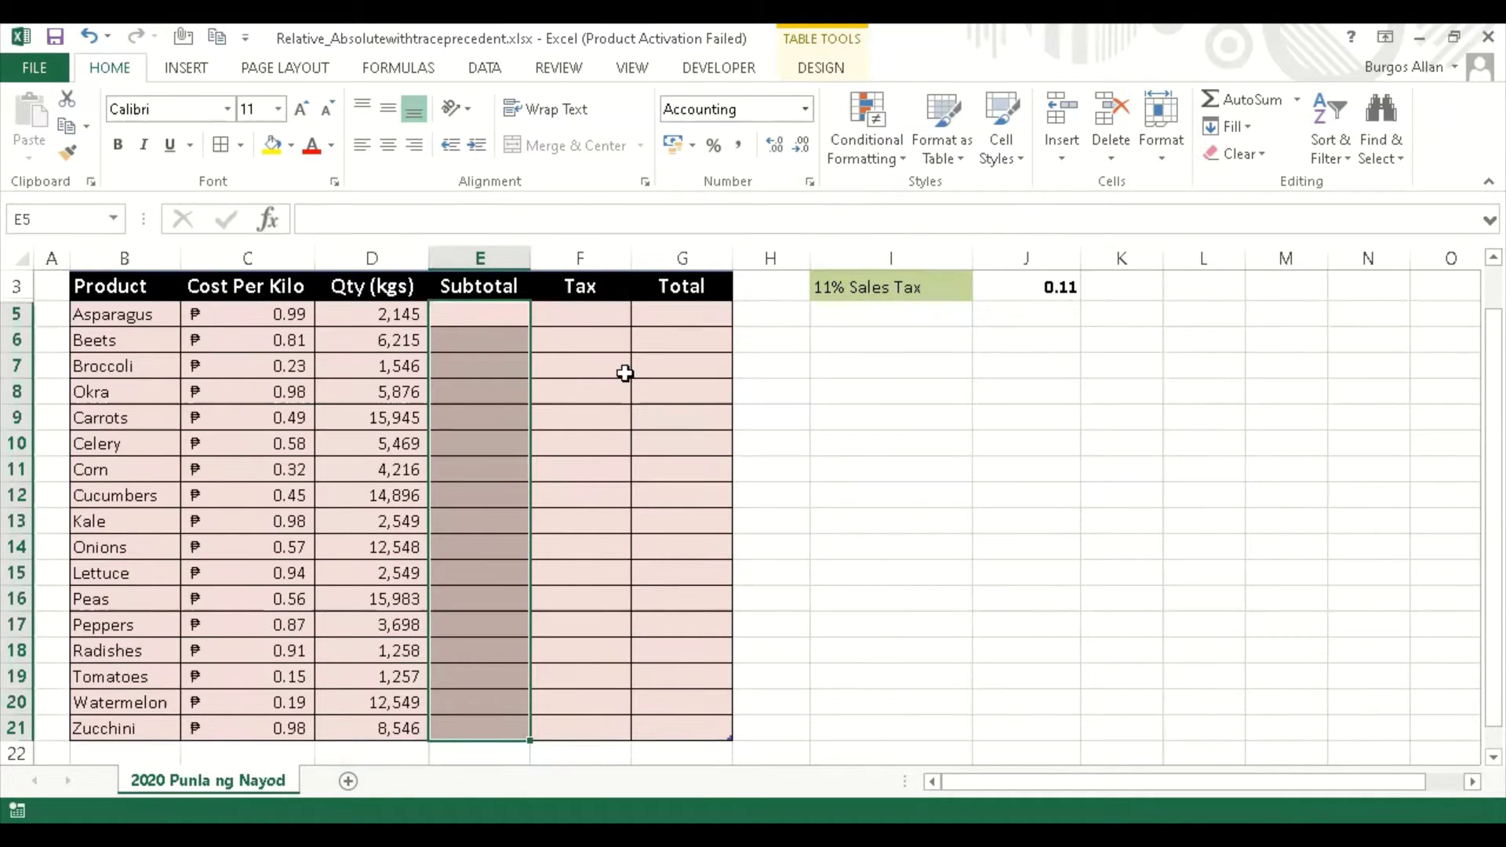
{"action": "scroll", "coordinate": [616, 424], "scroll_direction": "up", "scroll_amount": 1}
{"action": "scroll", "coordinate": [612, 560], "scroll_direction": "down", "scroll_amount": 1}
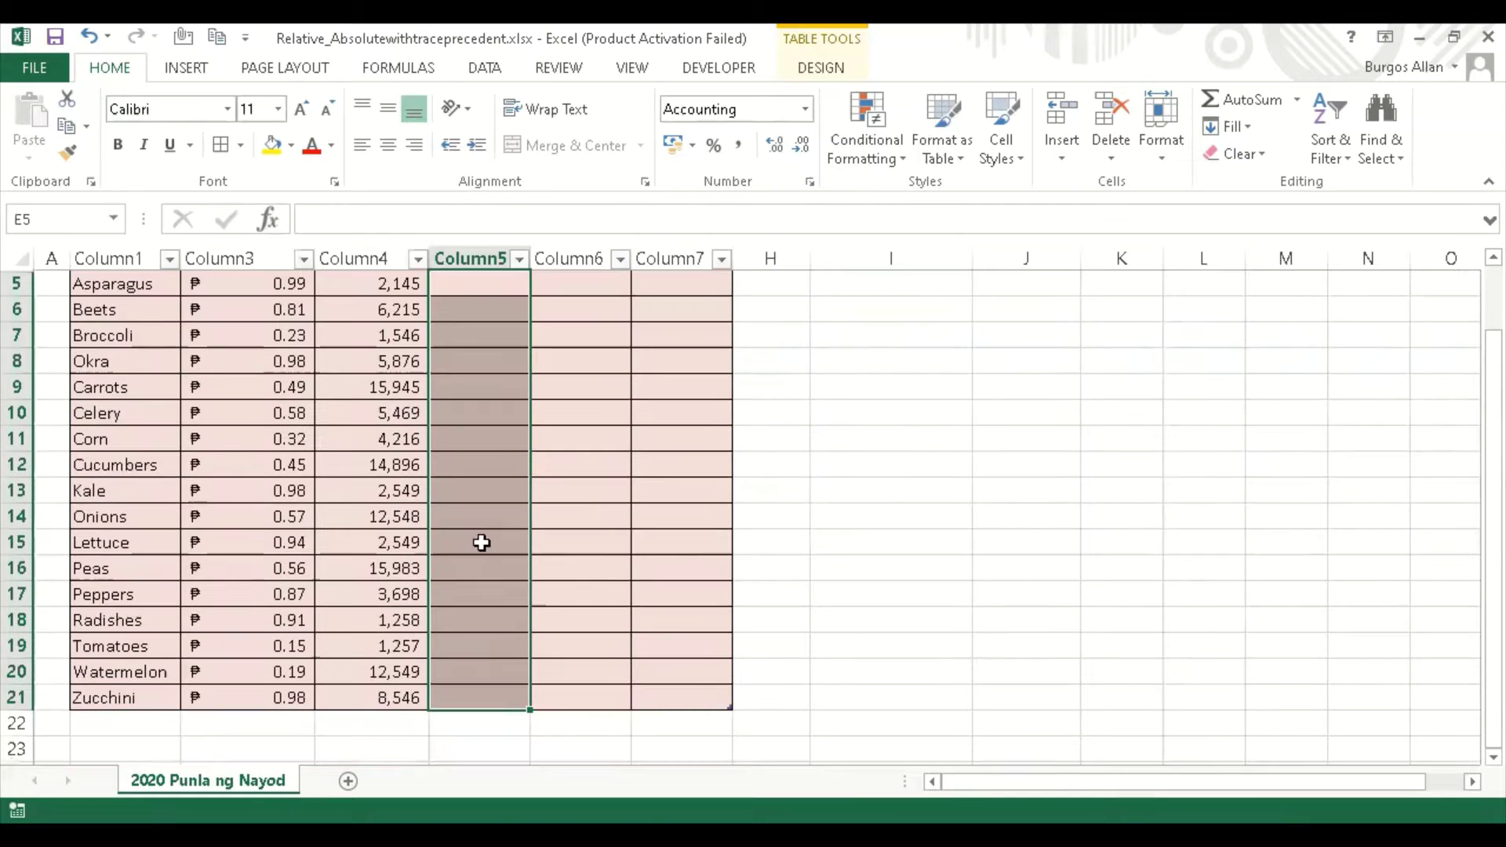
{"action": "scroll", "coordinate": [481, 541], "scroll_direction": "up", "scroll_amount": 1}
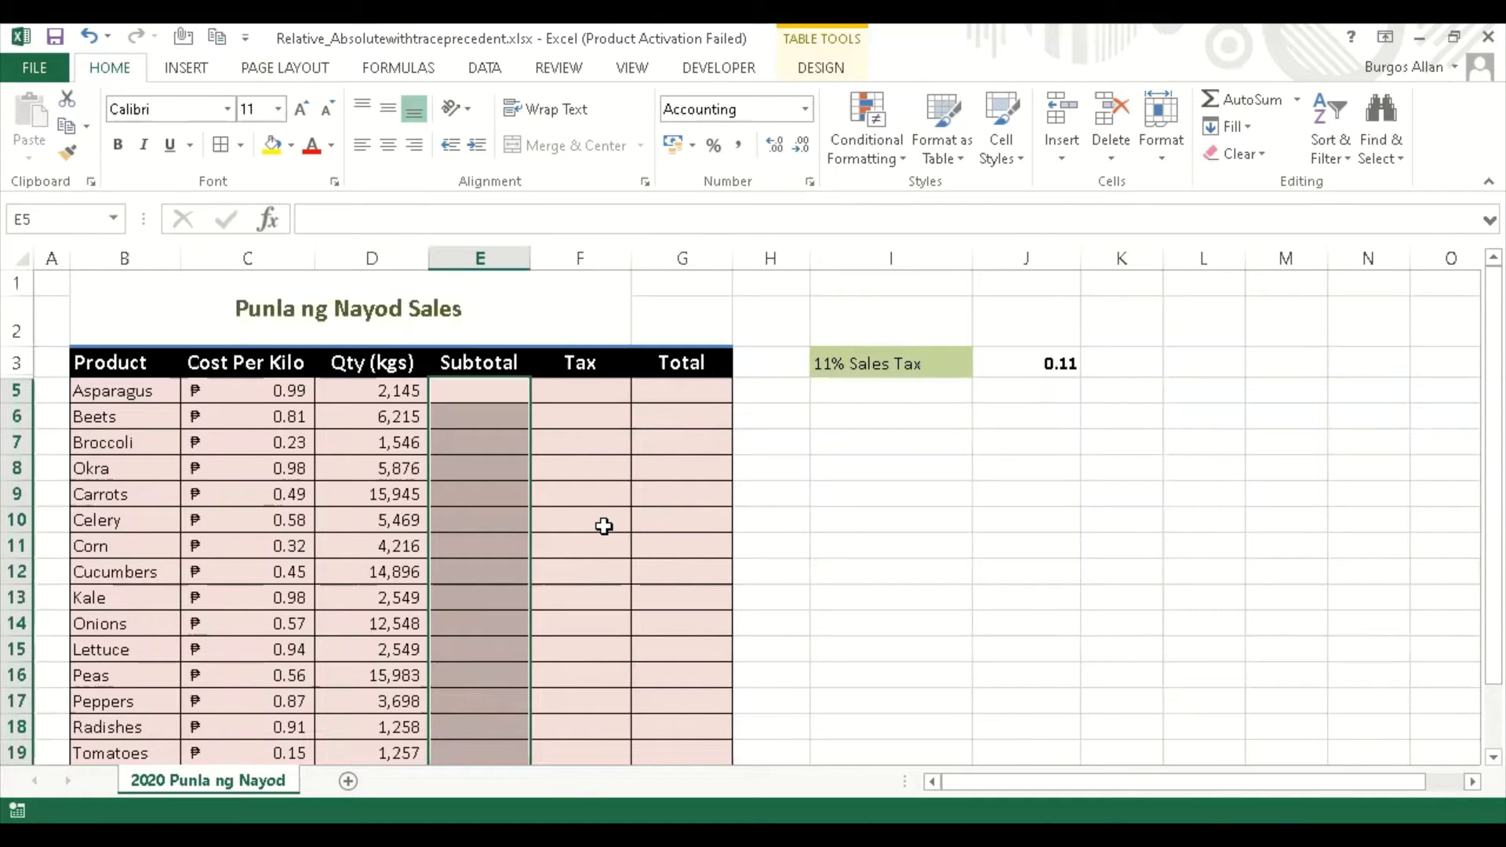
{"action": "left_click", "coordinate": [621, 555]}
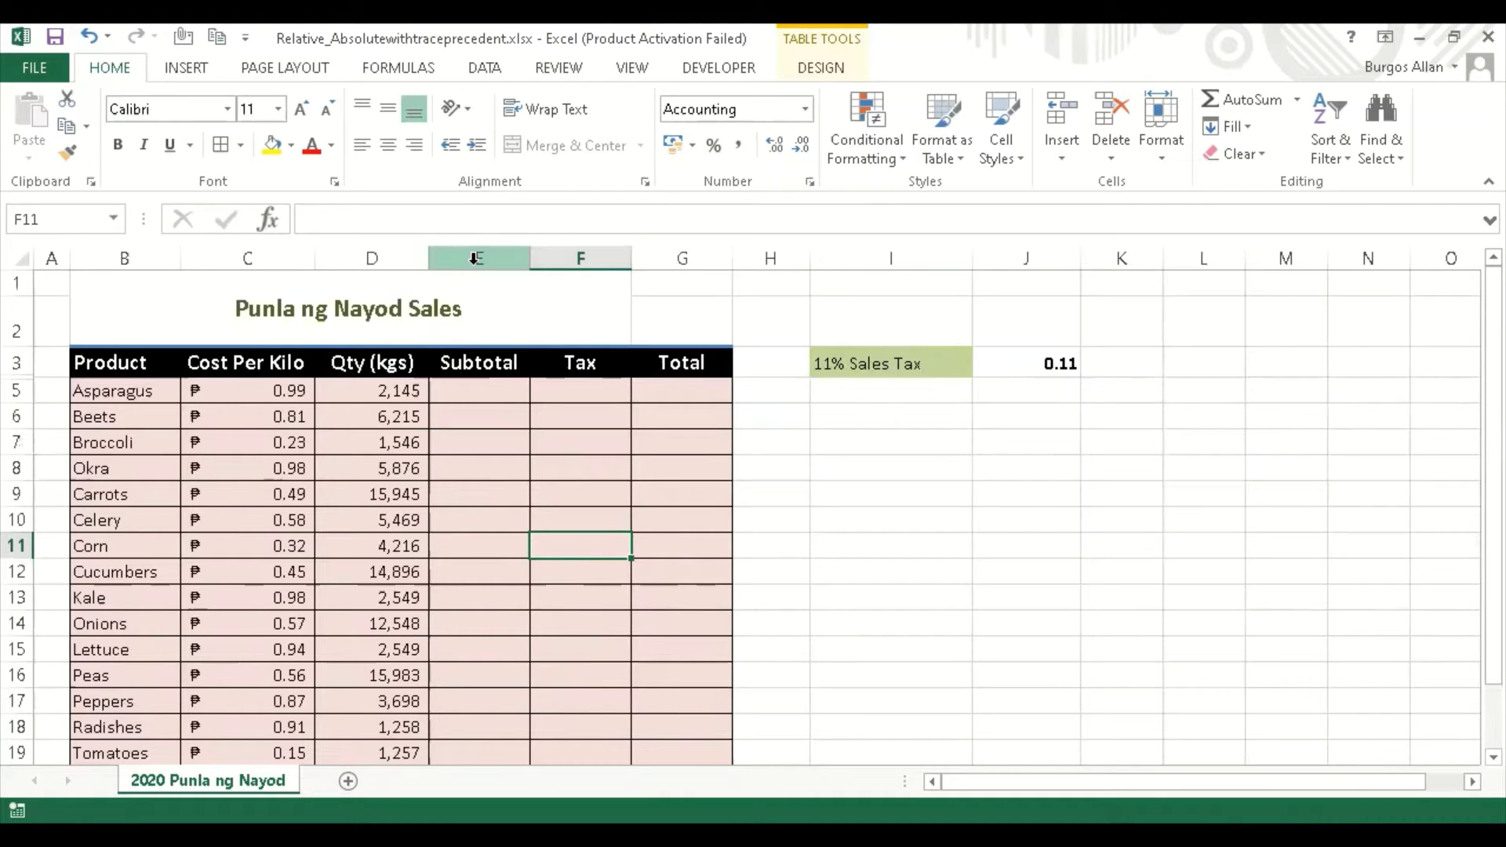
{"action": "left_click", "coordinate": [492, 395]}
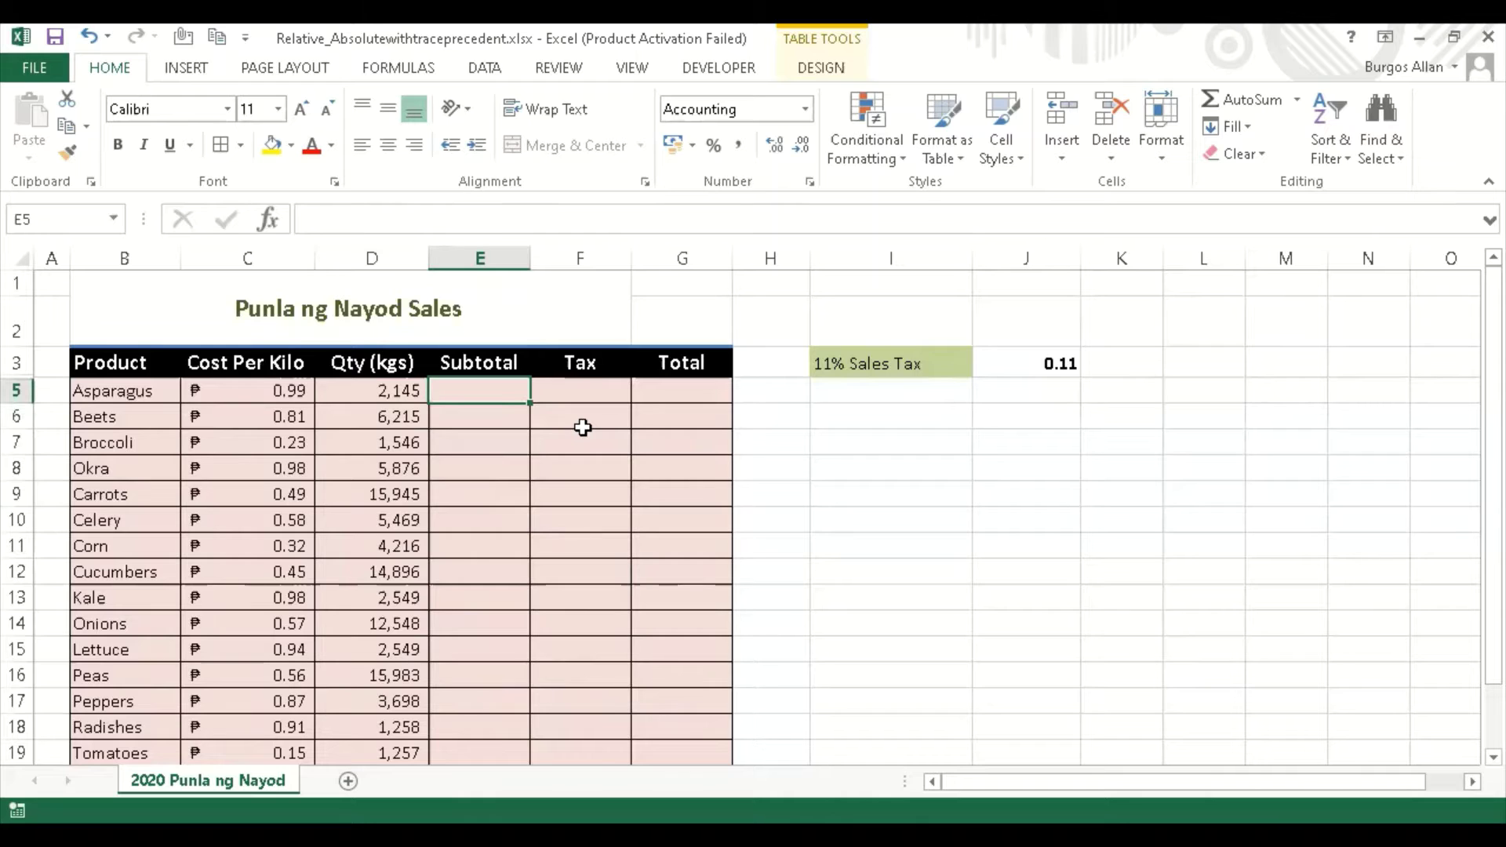
{"action": "type", "text": "="}
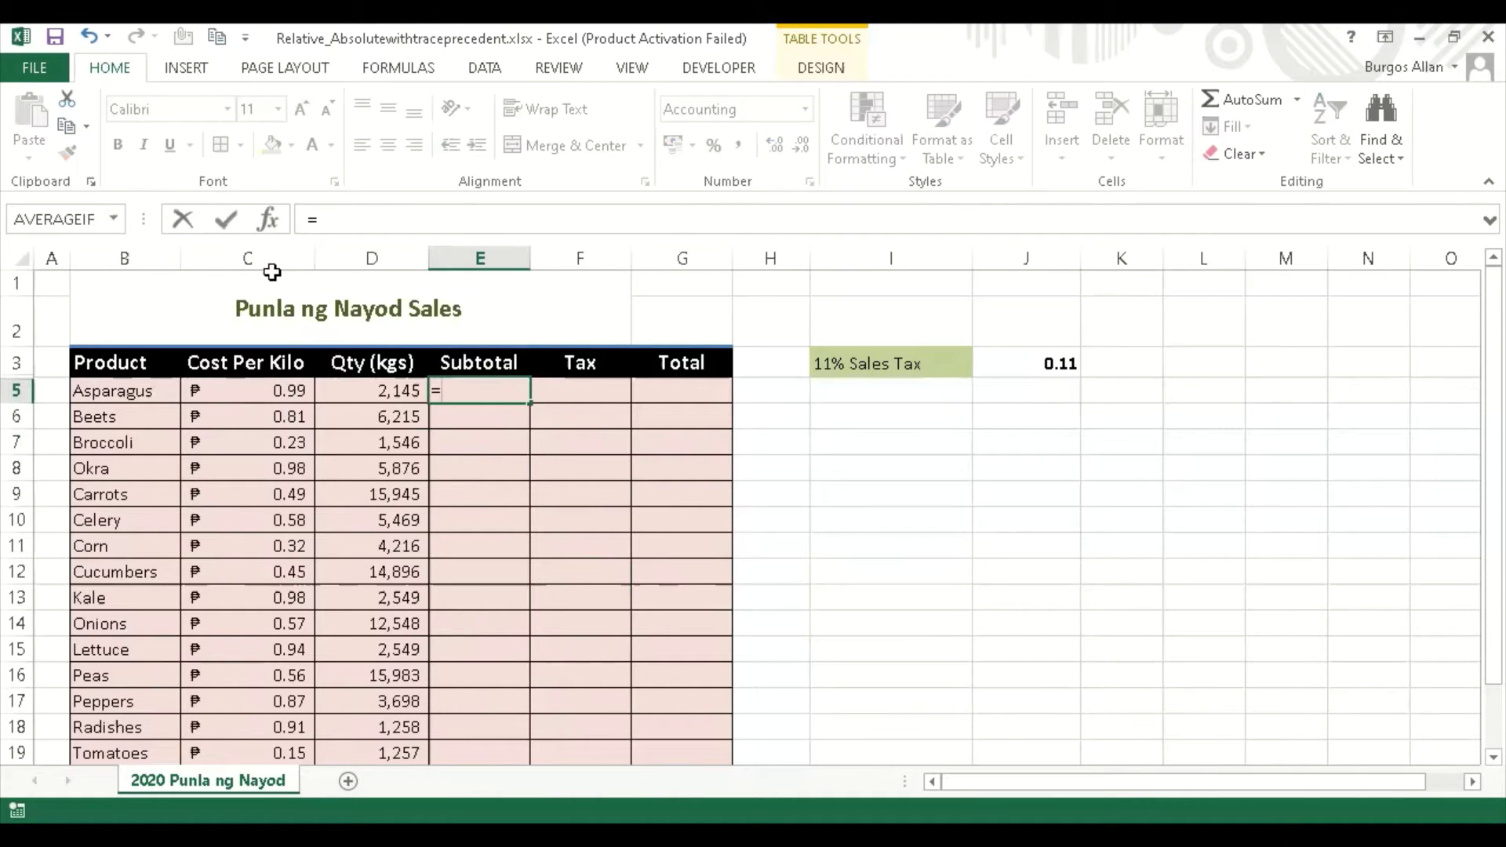
{"action": "left_click", "coordinate": [253, 394]}
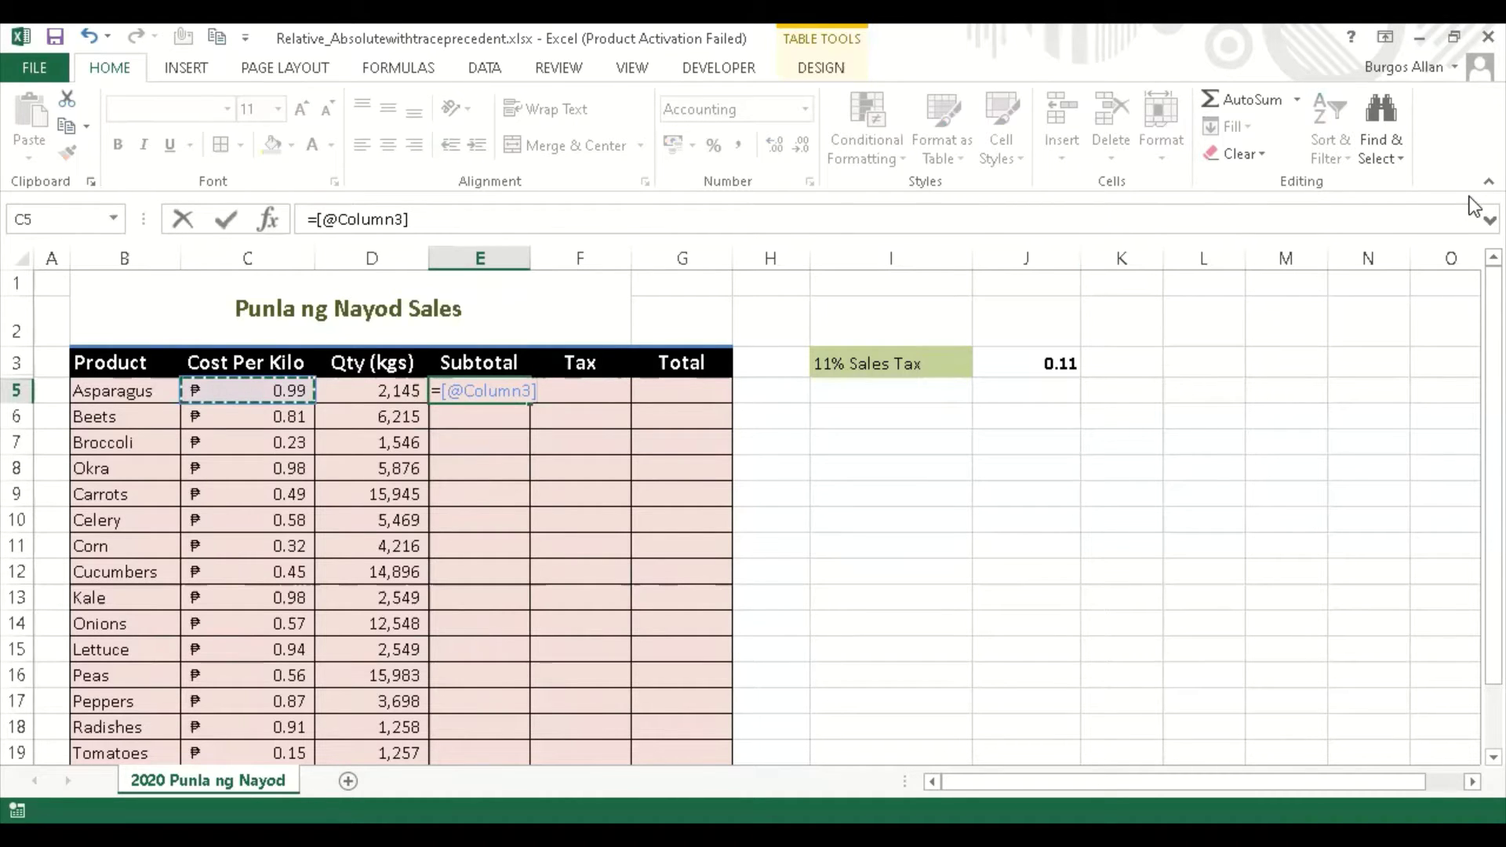
{"action": "type", "text": "*"}
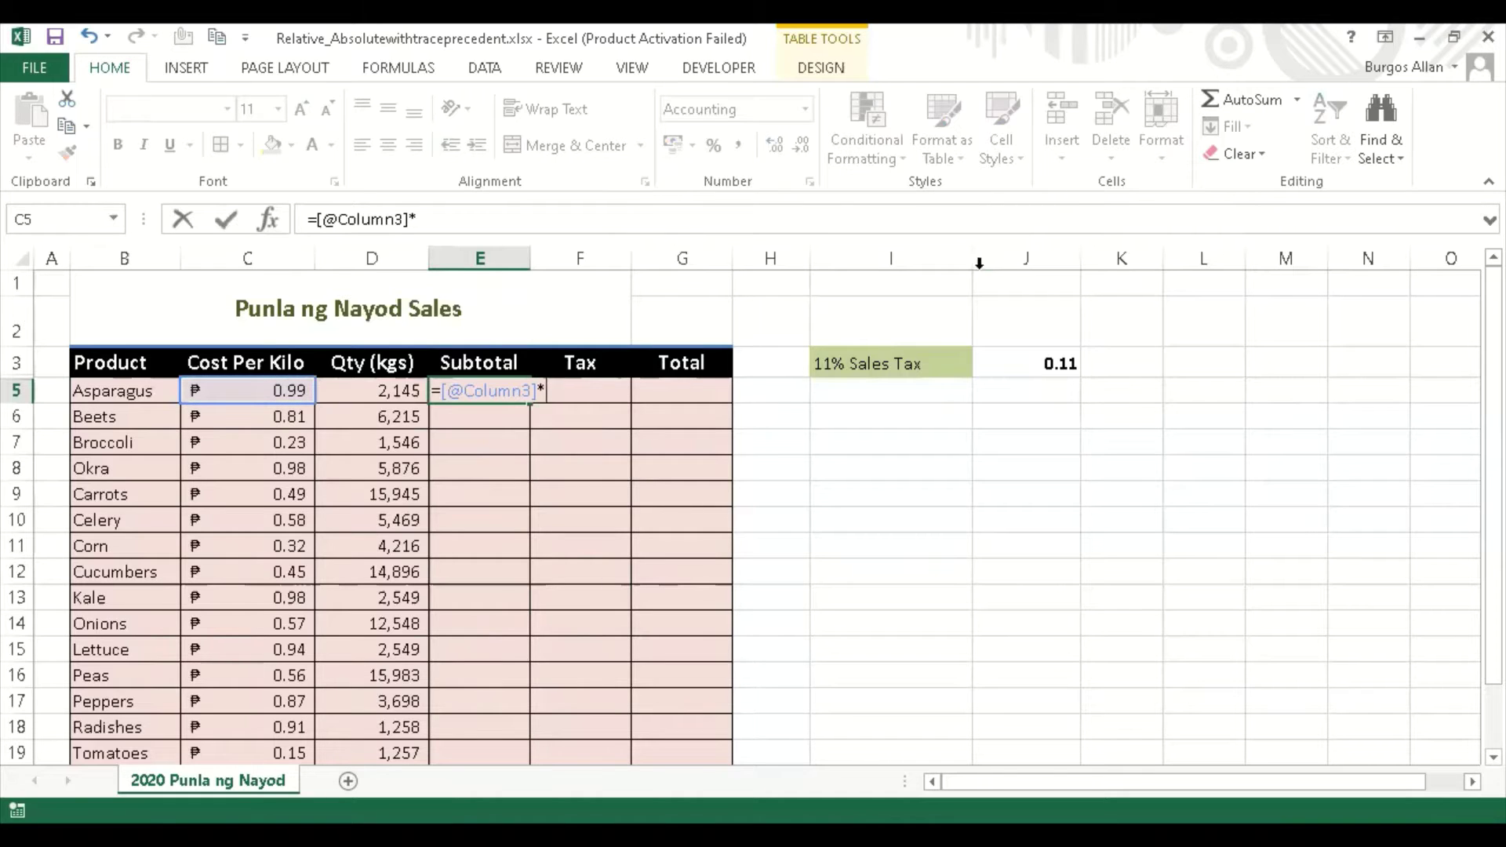
{"action": "left_click", "coordinate": [363, 394]}
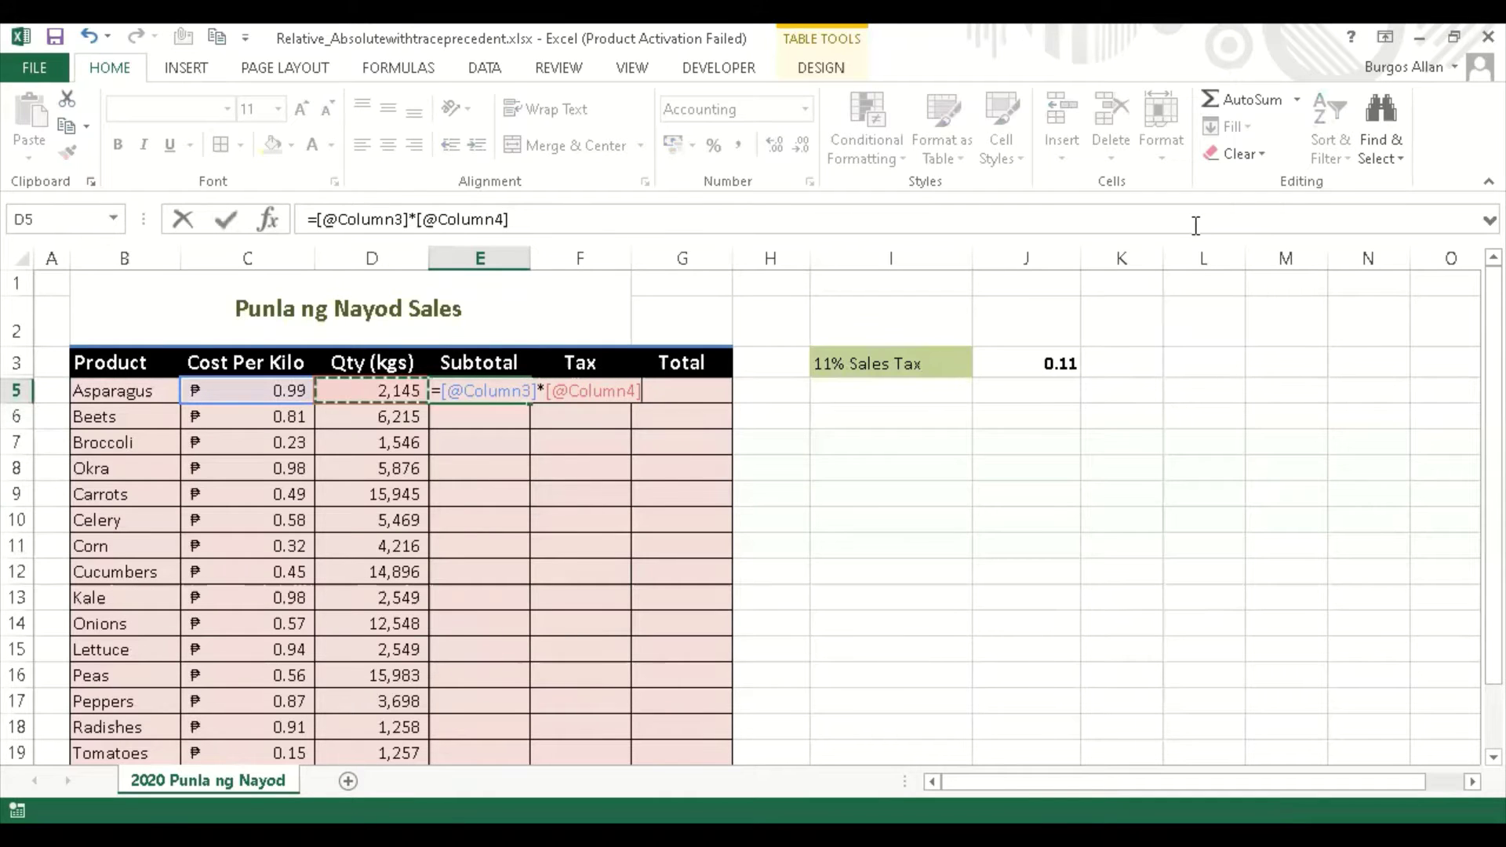
{"action": "key", "text": "Return"}
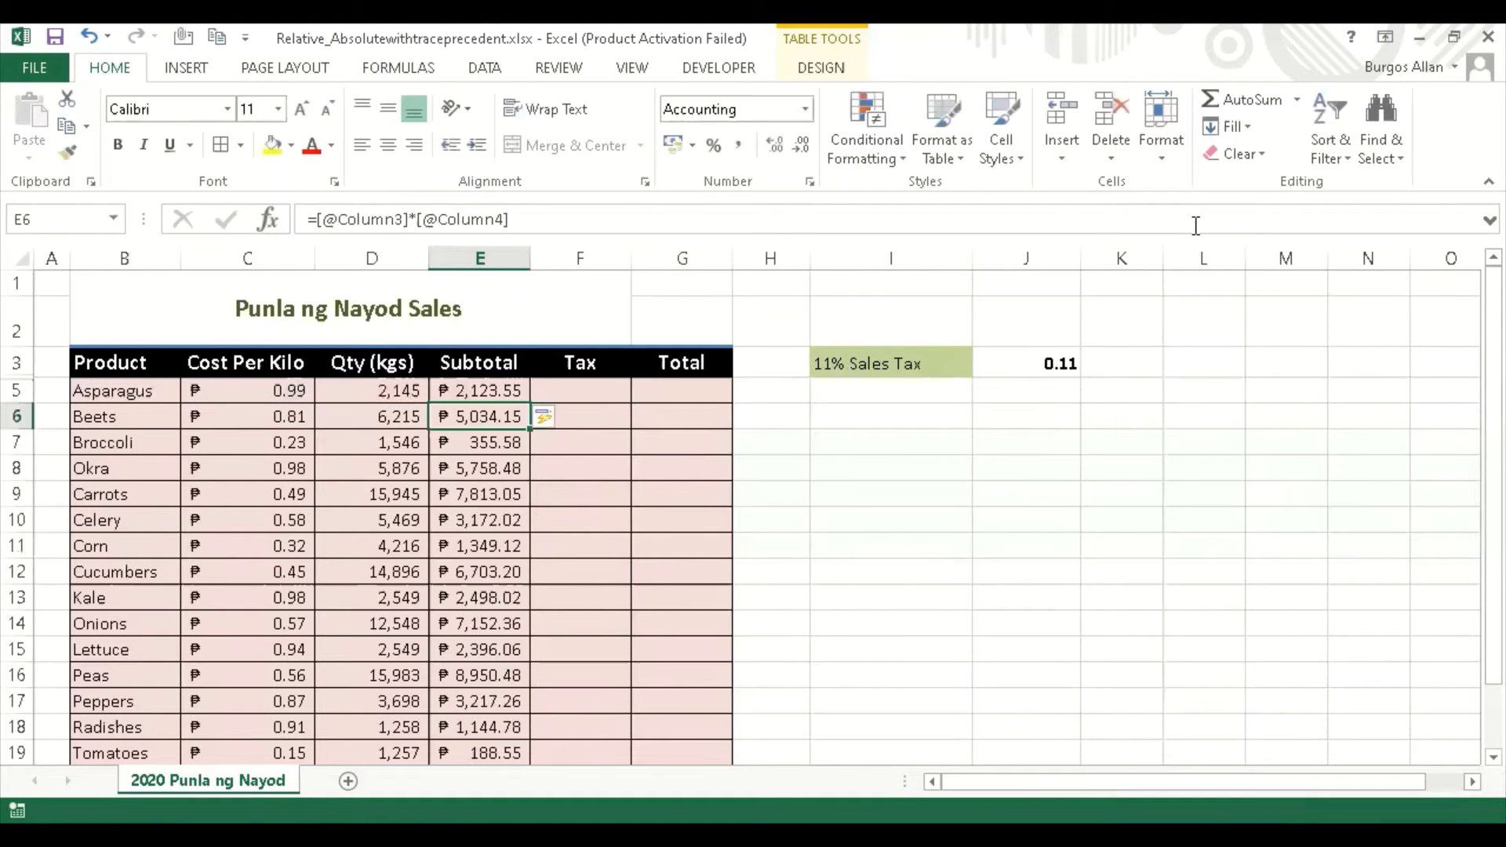
Clear the Subtotal cells E6 to E21, keeping only the Asparagus formula in E5.
{"action": "key", "text": "Down"}
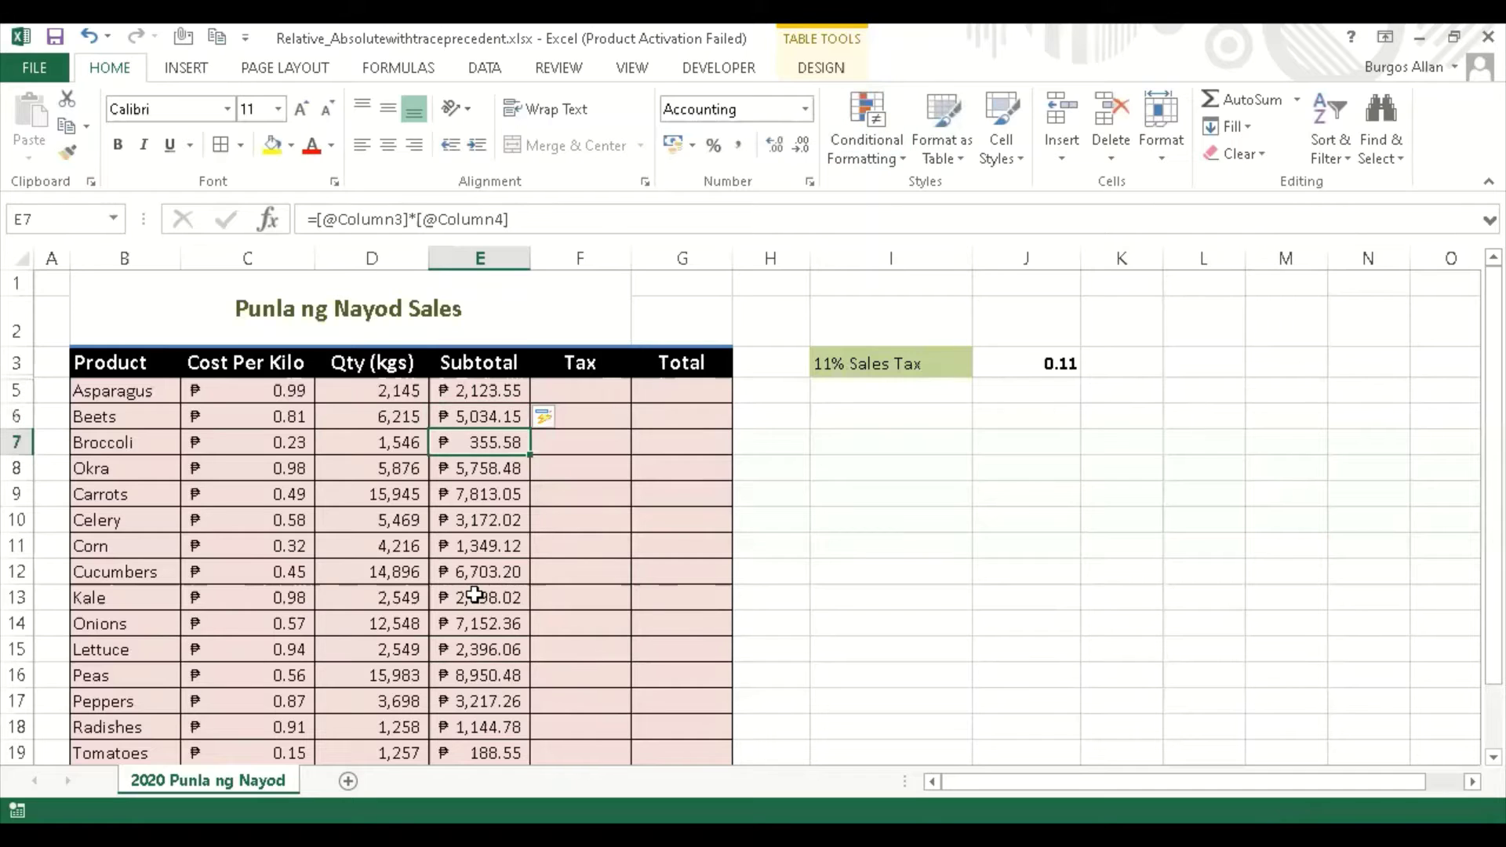
{"action": "scroll", "coordinate": [474, 588], "scroll_direction": "down", "scroll_amount": 1}
{"action": "scroll", "coordinate": [450, 441], "scroll_direction": "up", "scroll_amount": 1}
{"action": "left_click", "coordinate": [477, 388]}
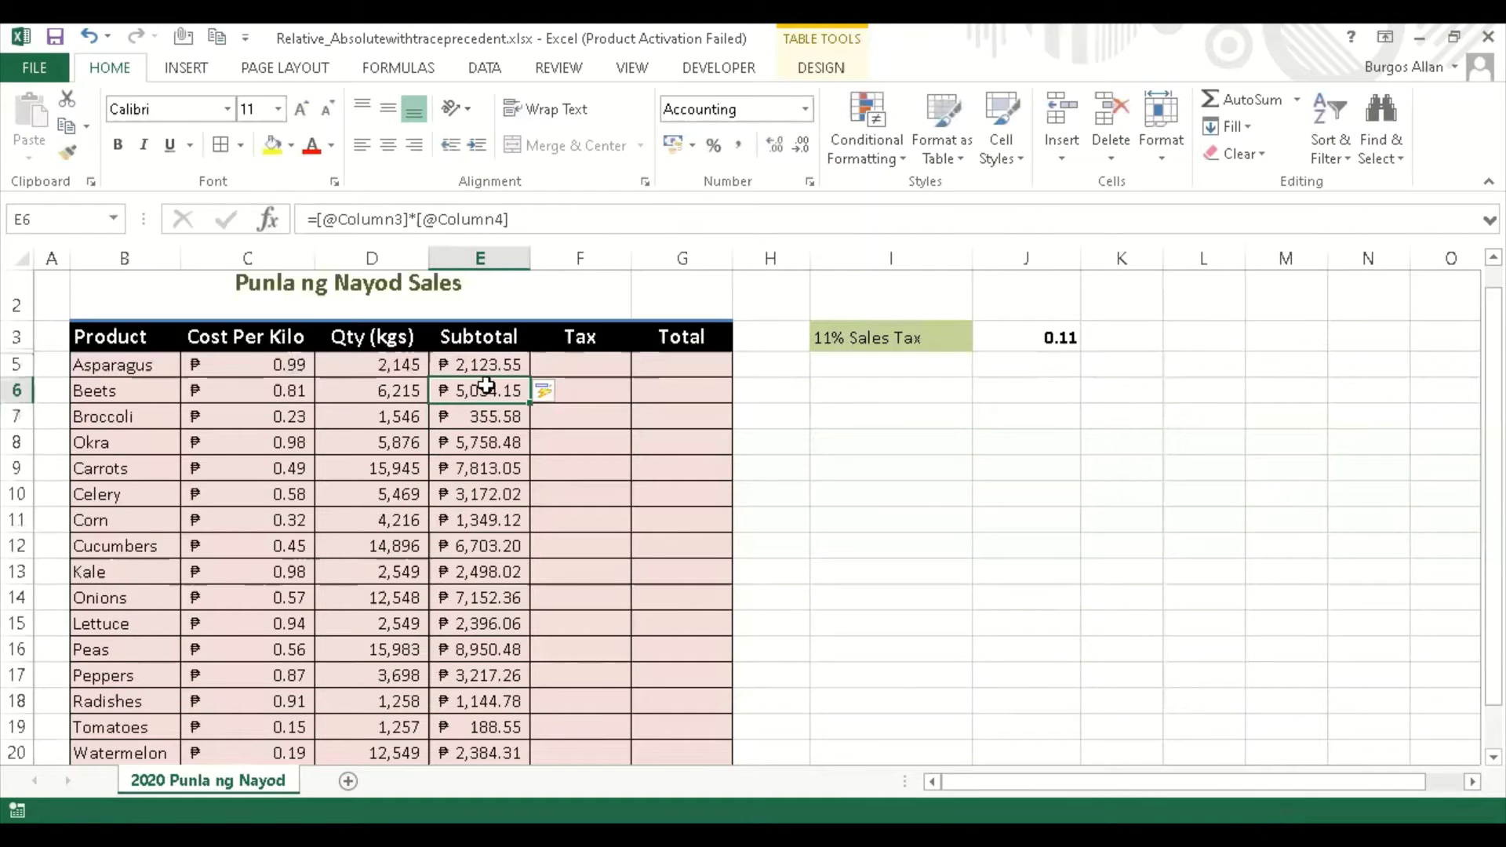
{"action": "key", "text": "ctrl+shift+Down"}
{"action": "key", "text": "Delete"}
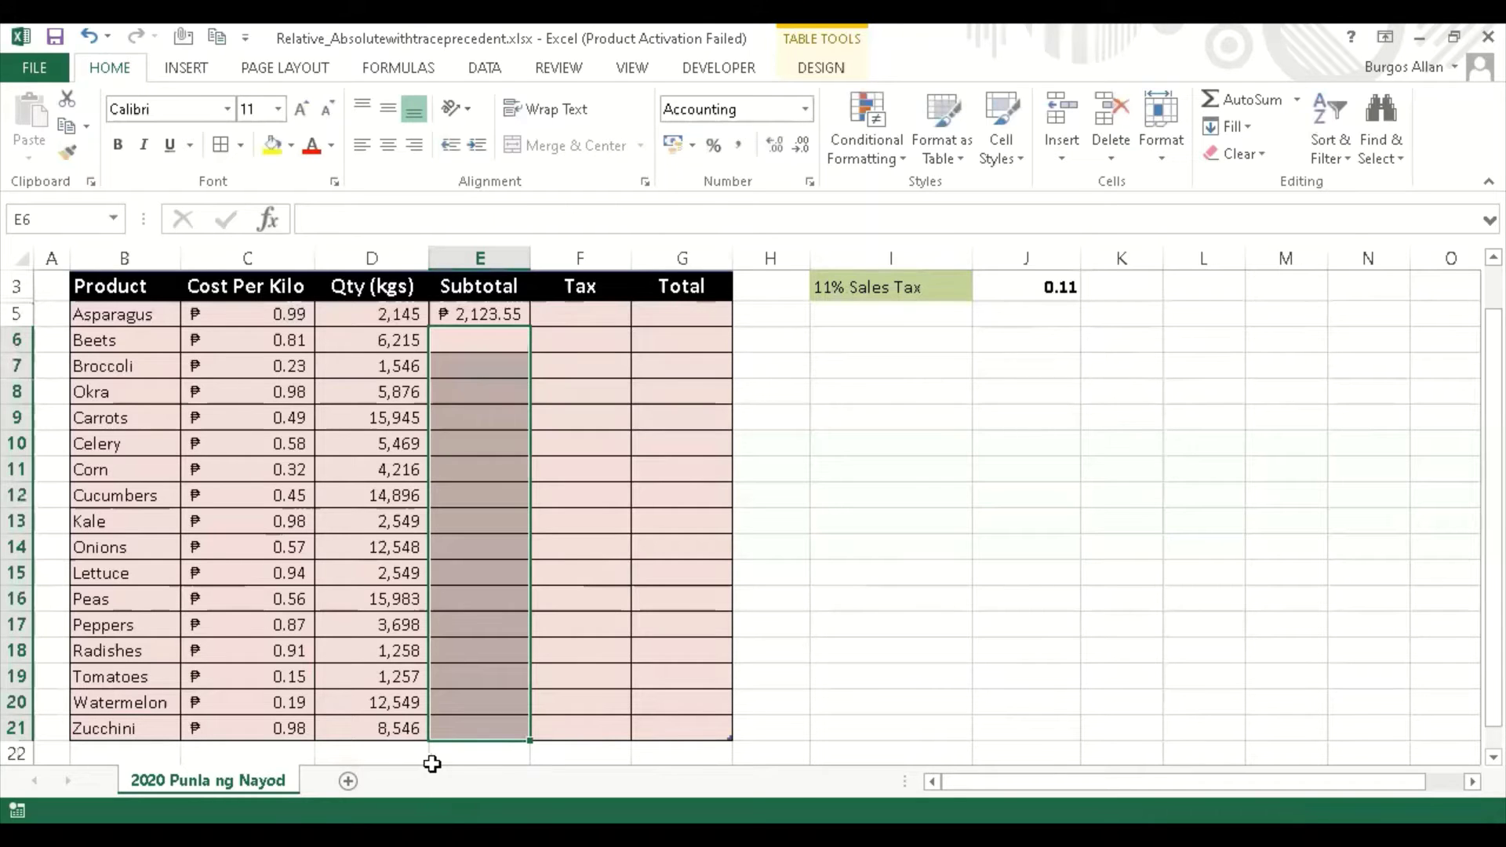
{"action": "scroll", "coordinate": [521, 610], "scroll_direction": "up", "scroll_amount": 1}
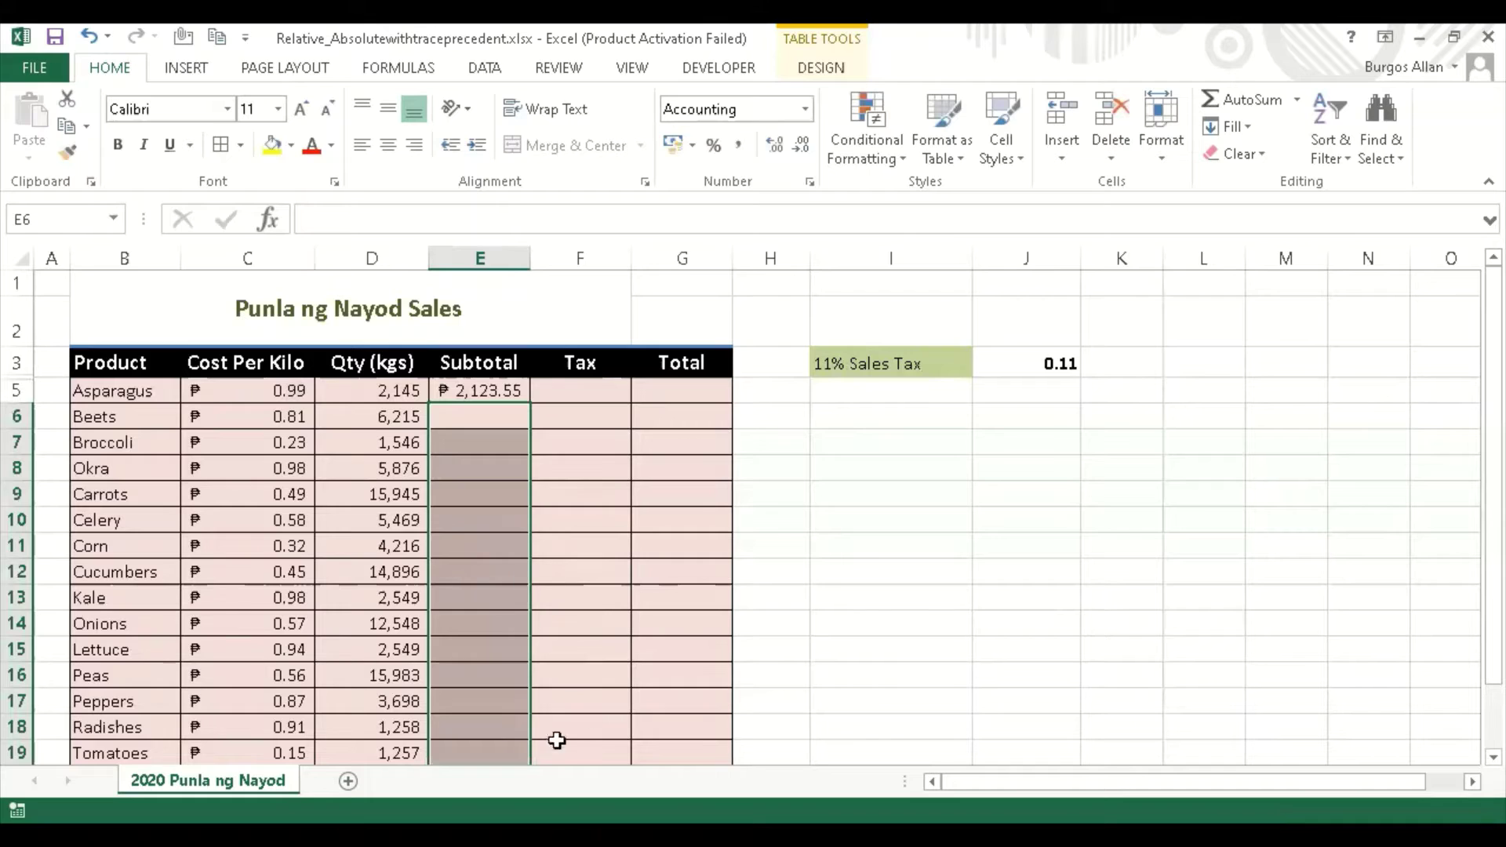
{"action": "left_click", "coordinate": [606, 596]}
Fill the E5 Subtotal formula down to the last product row, E21.
{"action": "left_click", "coordinate": [492, 400]}
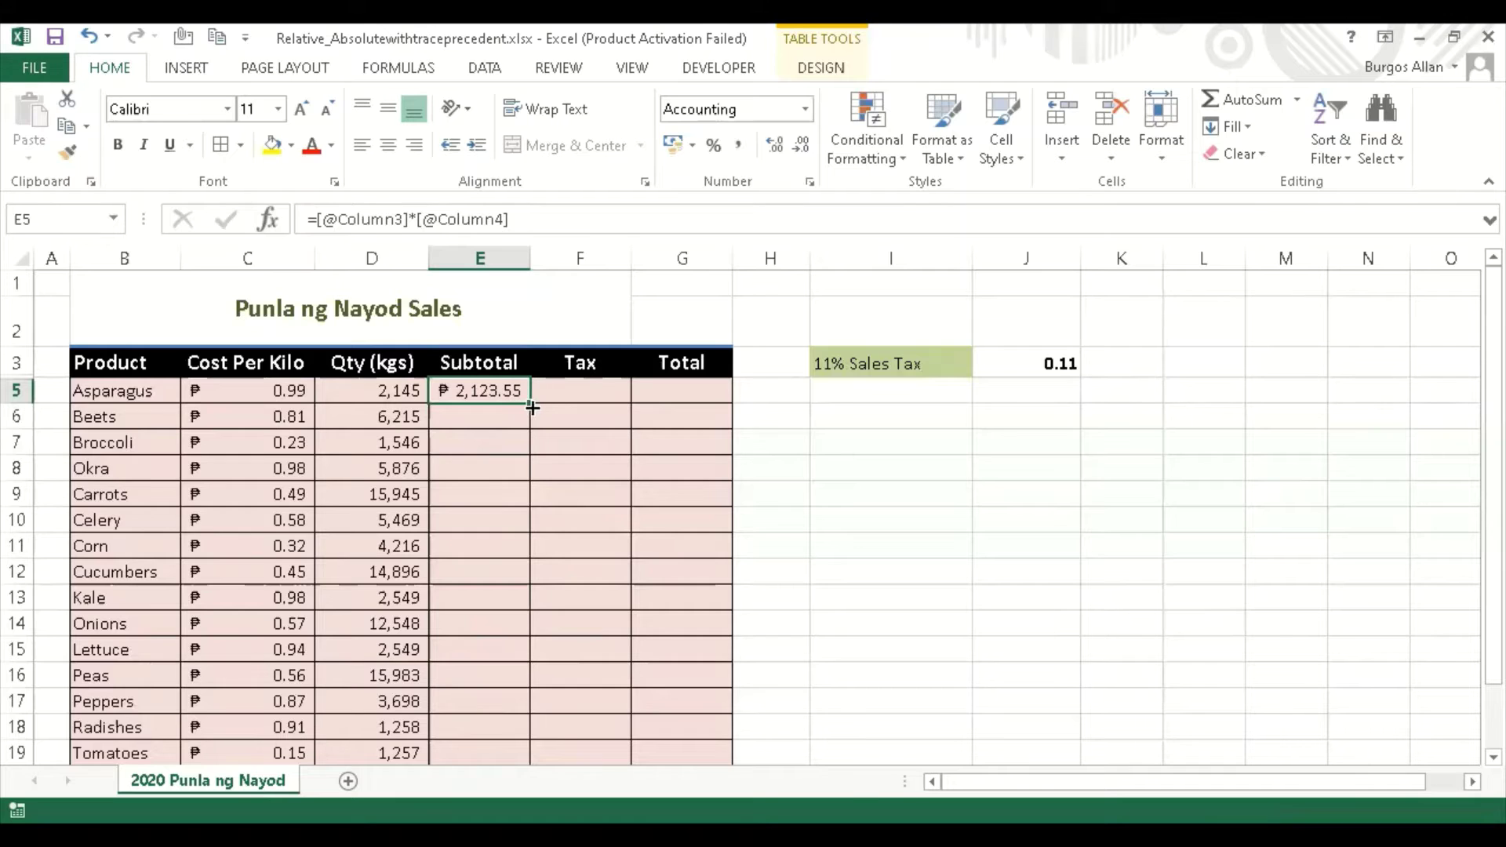
{"action": "double_click", "coordinate": [532, 407]}
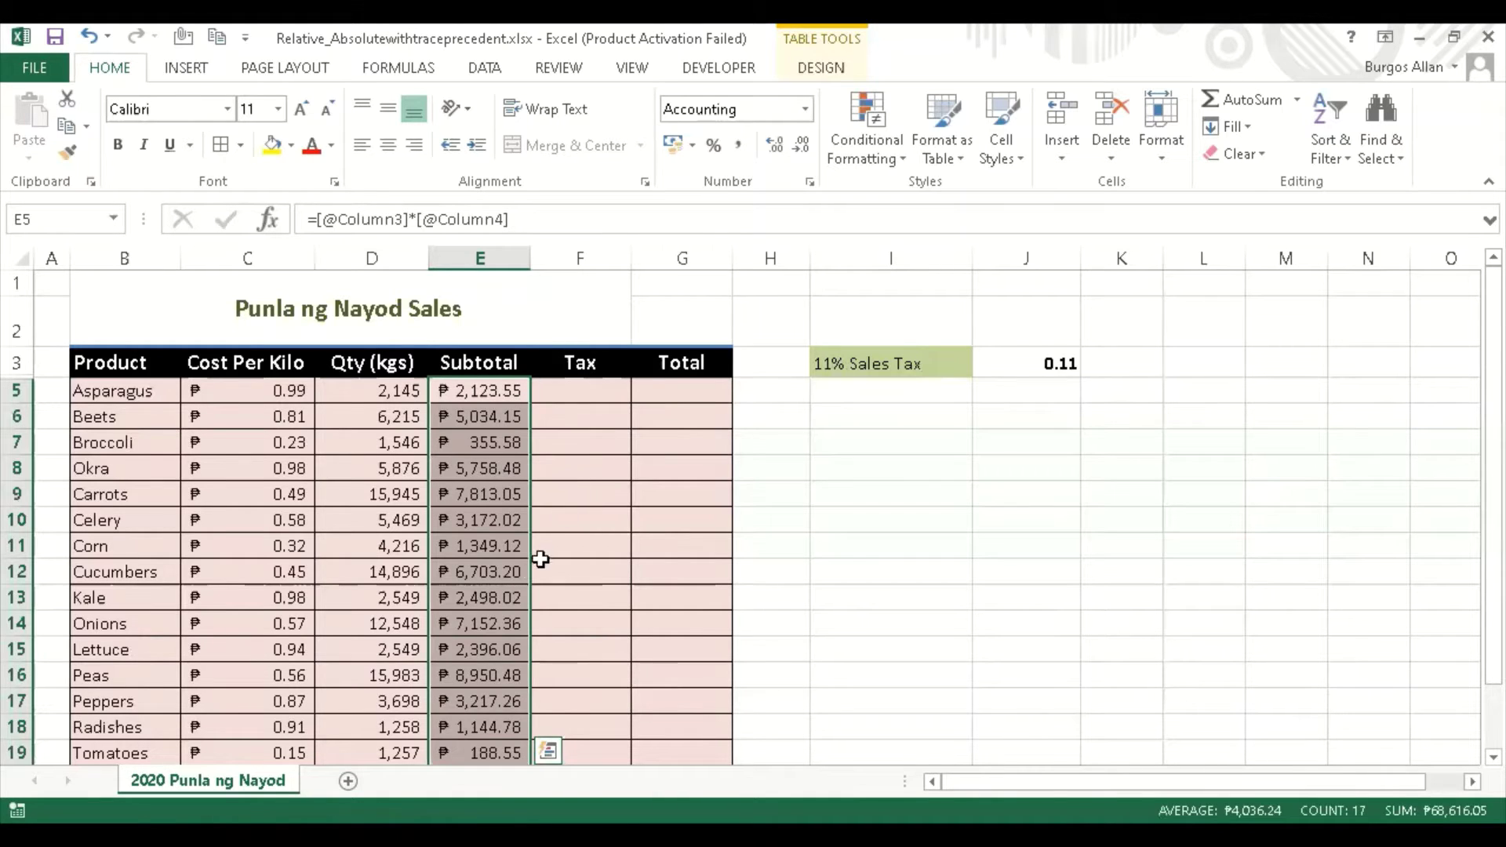
{"action": "scroll", "coordinate": [540, 558], "scroll_direction": "down", "scroll_amount": 2}
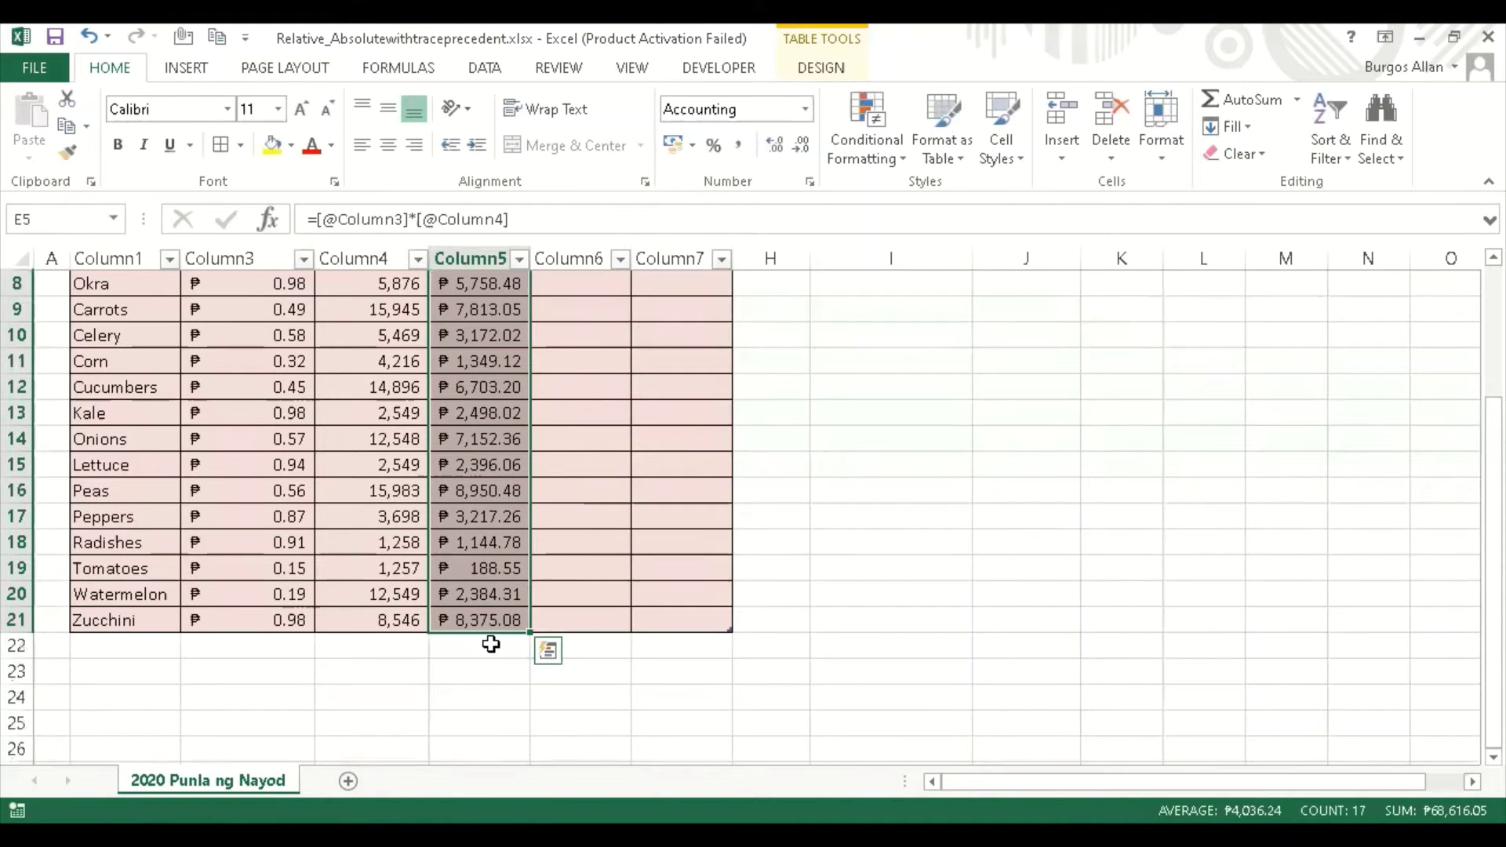
{"action": "scroll", "coordinate": [491, 644], "scroll_direction": "up", "scroll_amount": 2}
Examine which cells the Subtotal formulas for Asparagus in E5 and Beets in E6 refer to.
{"action": "left_click", "coordinate": [493, 364]}
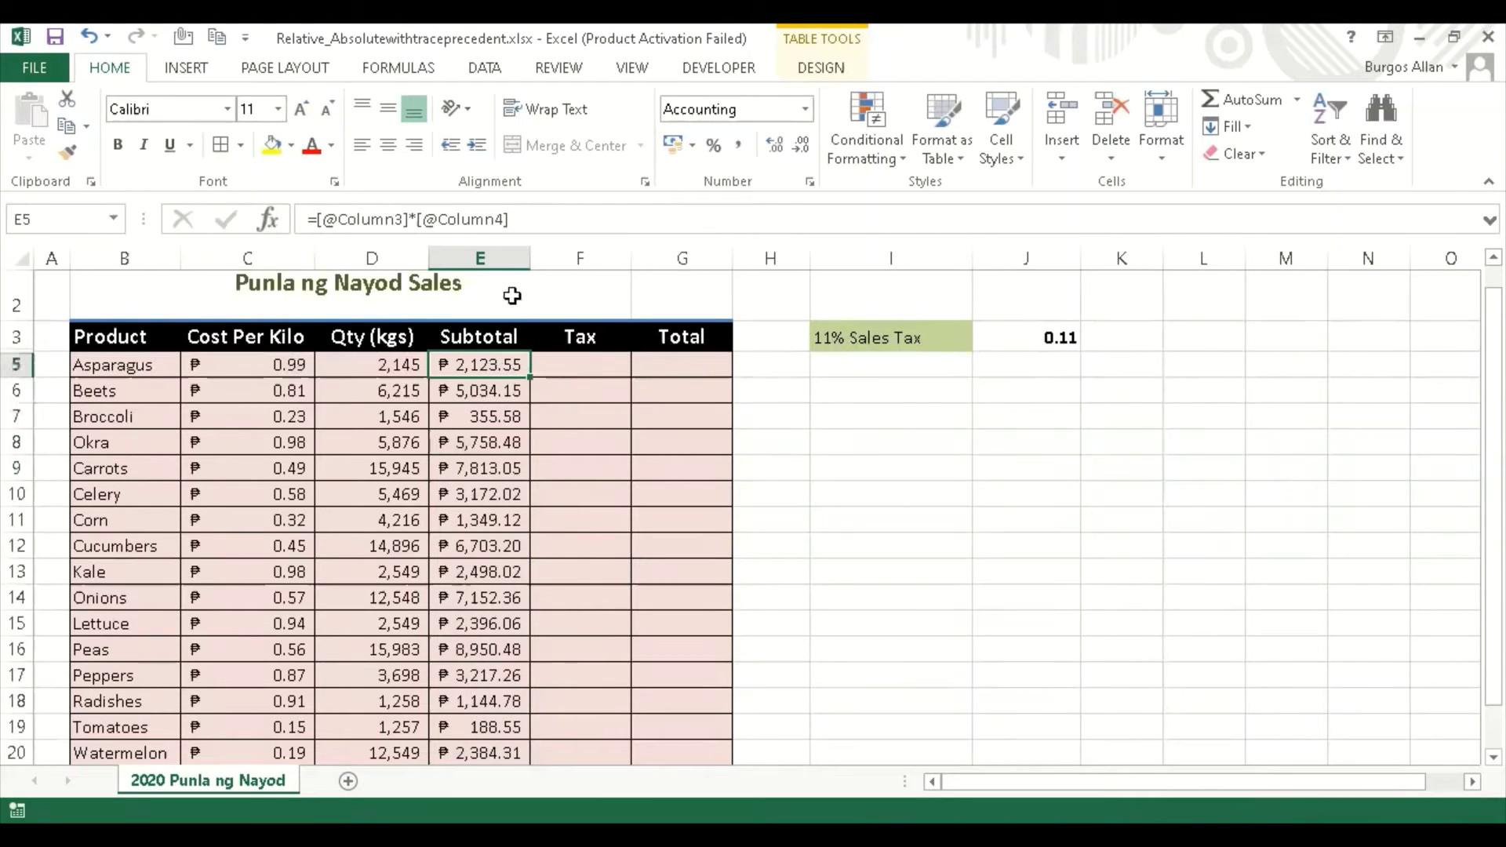
{"action": "left_click", "coordinate": [541, 222]}
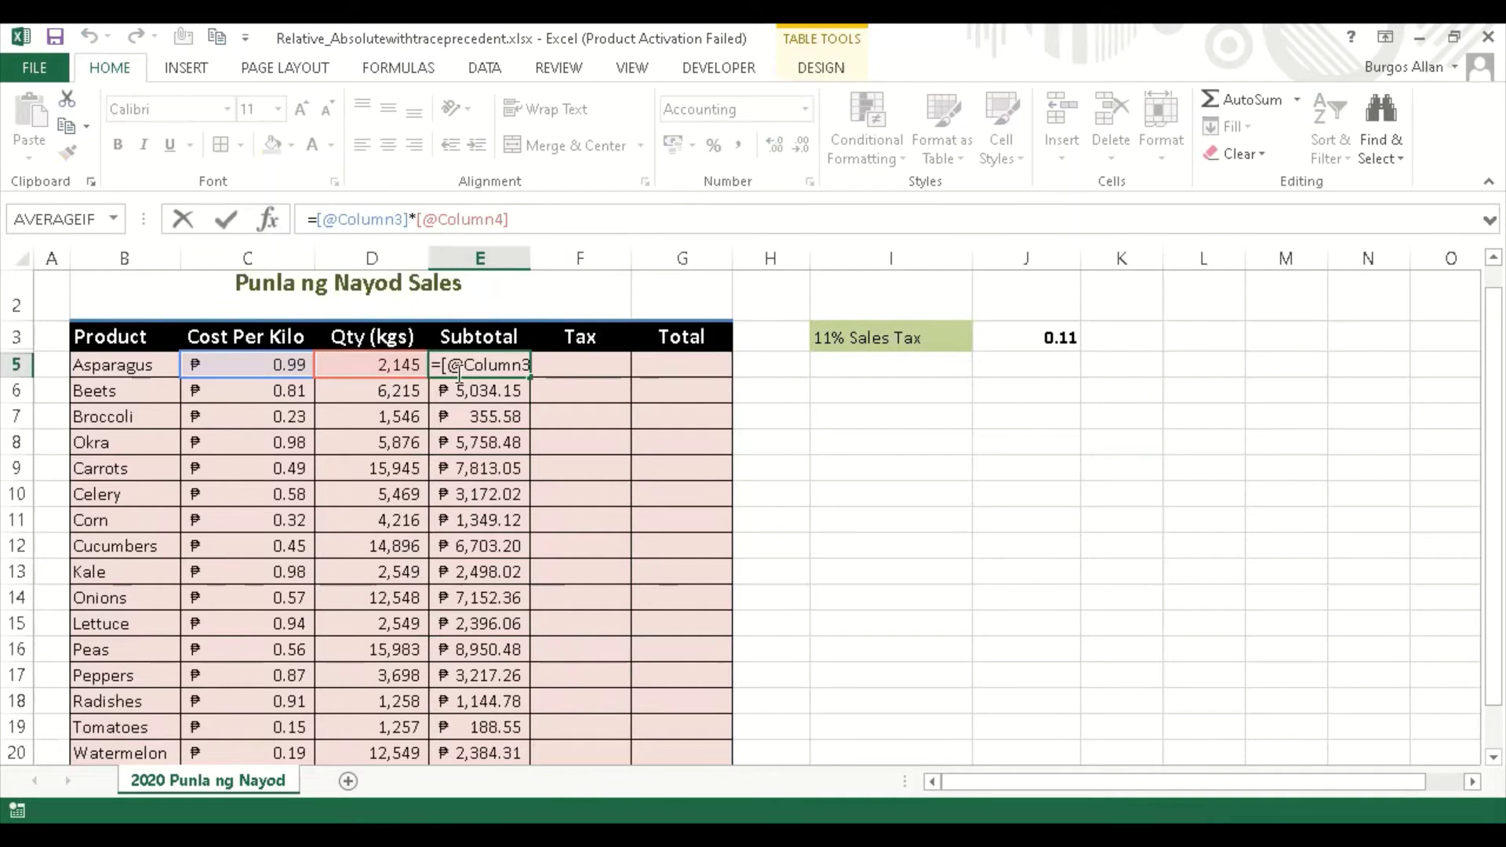
{"action": "key", "text": "Return"}
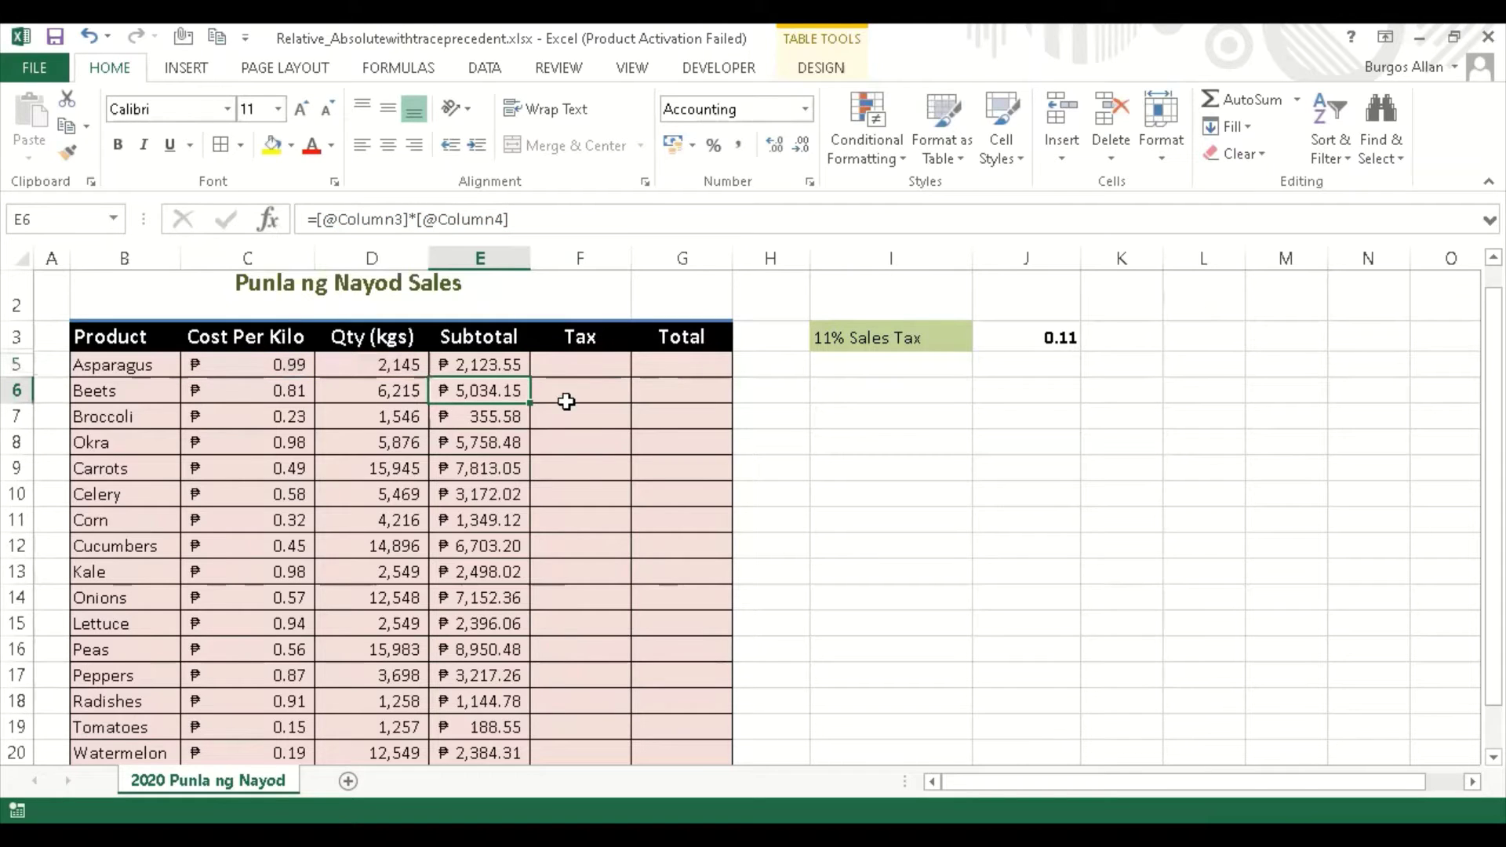
{"action": "double_click", "coordinate": [500, 391]}
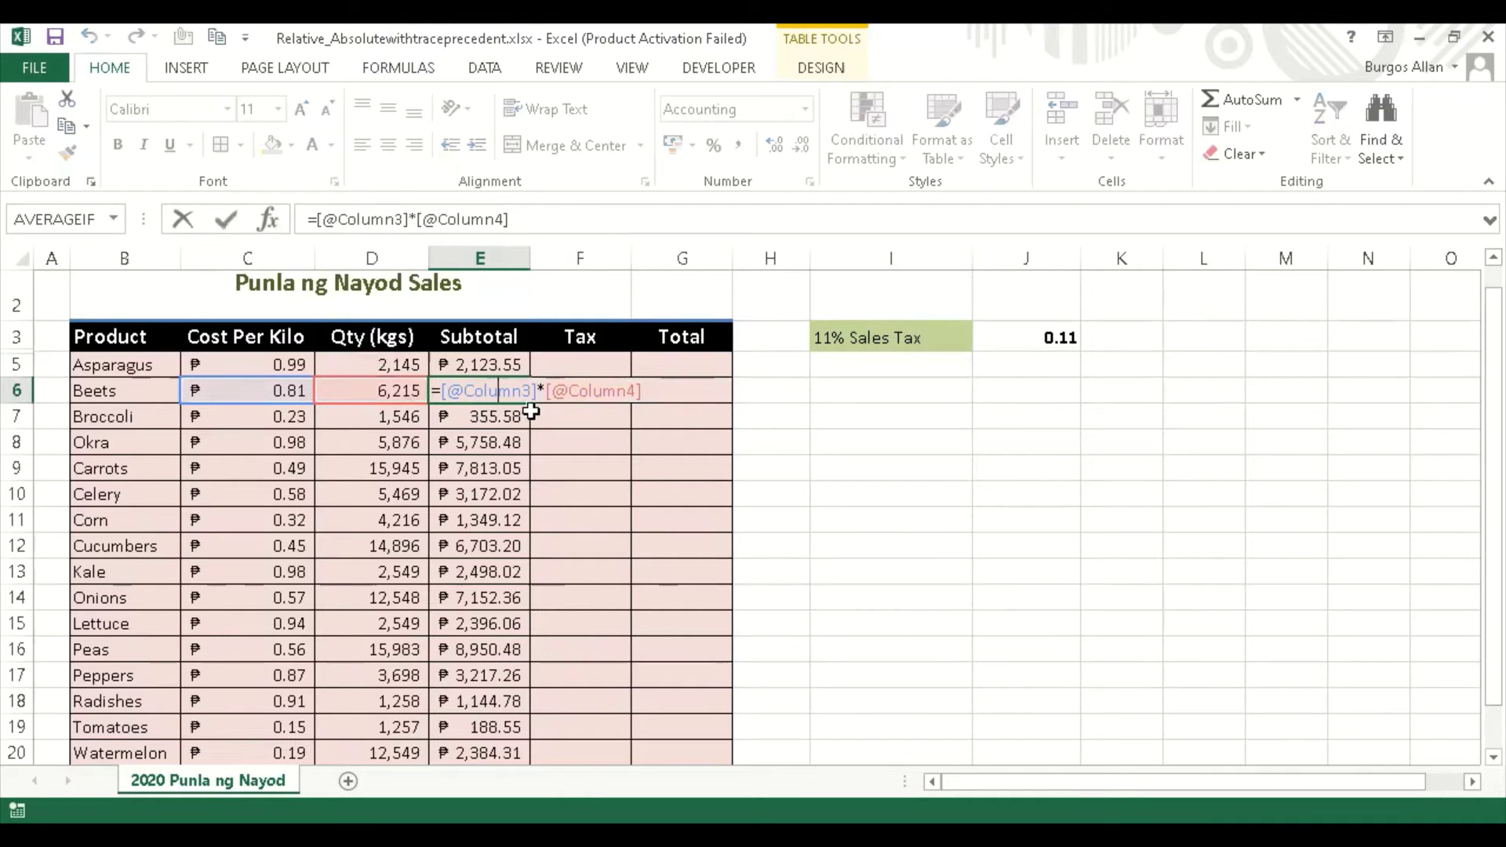
{"action": "left_click", "coordinate": [541, 219]}
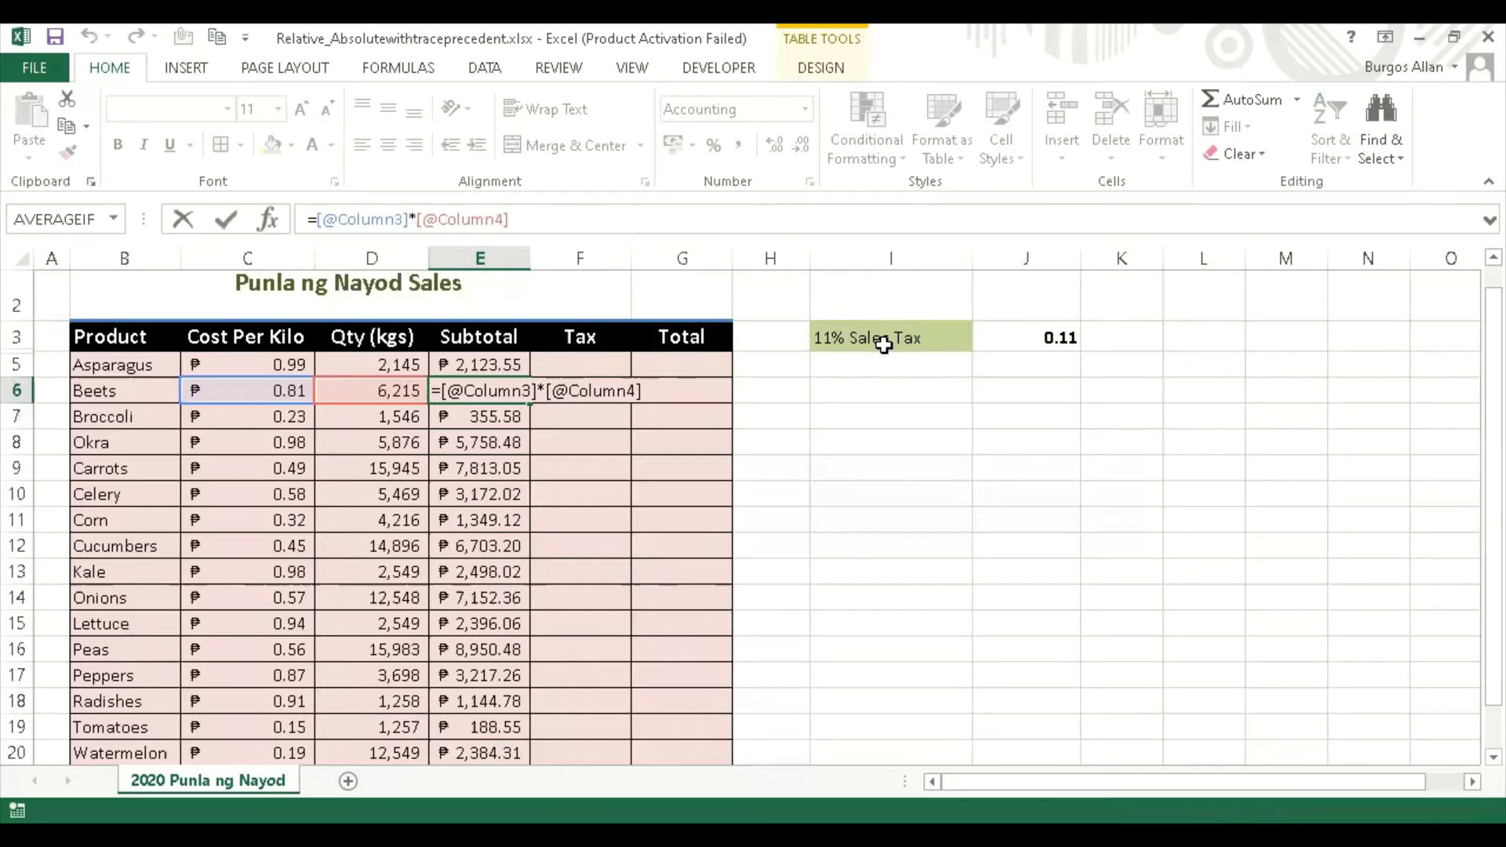
{"action": "key", "text": "Return"}
Go down the Subtotal column cell by cell to E22, checking the formula in each product row.
{"action": "key", "text": "Return"}
{"action": "key", "text": "Down"}
{"action": "key", "text": "Down"}
{"action": "key", "text": "Down"}
{"action": "key", "text": "Down"}
{"action": "key", "text": "Down"}
{"action": "key", "text": "Down"}
{"action": "key", "text": "Down"}
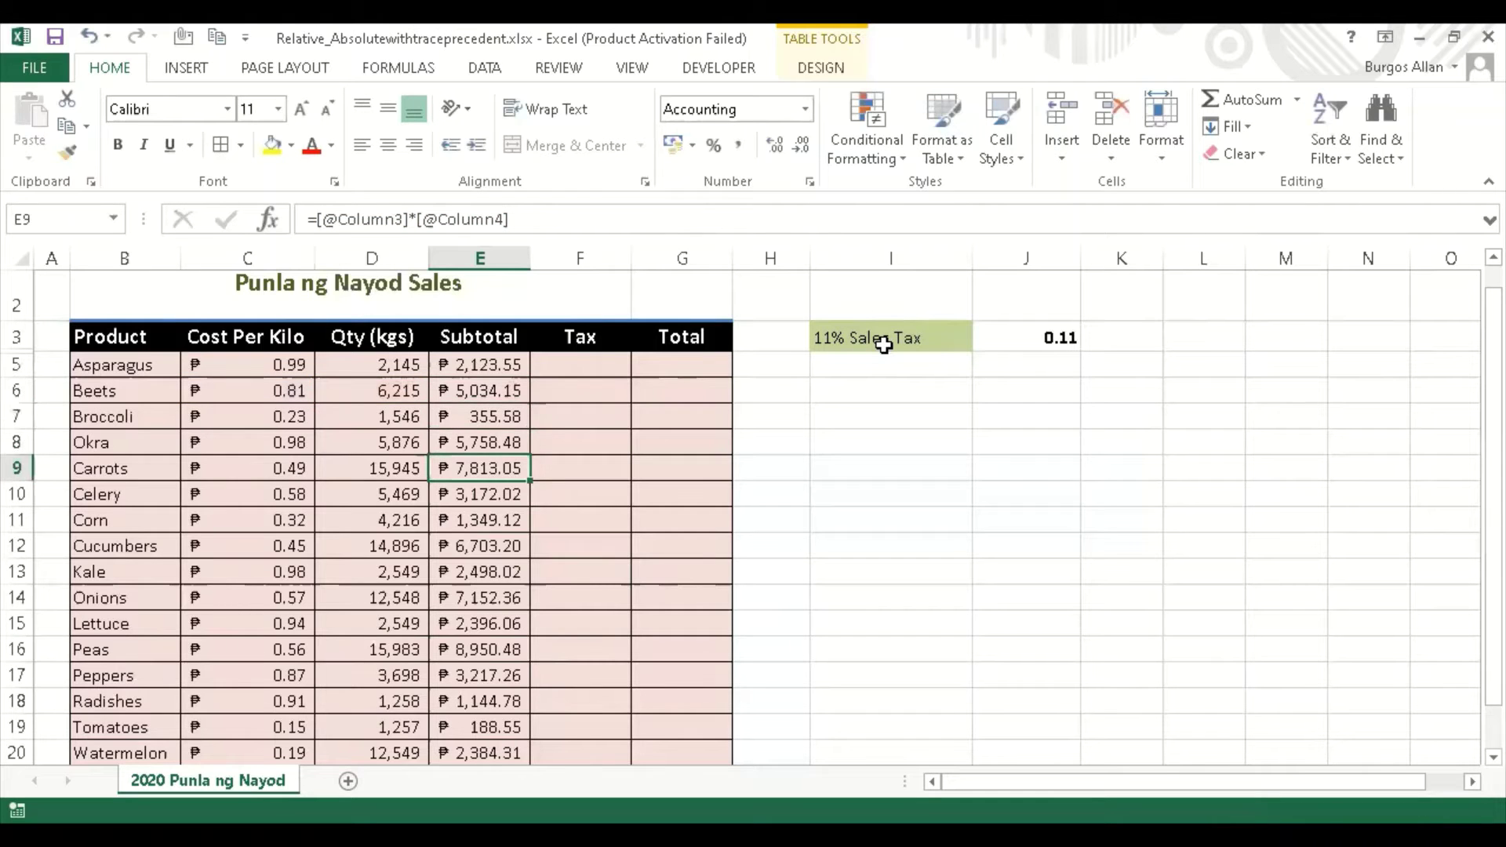
{"action": "key", "text": "Down"}
{"action": "key", "text": "Down"}
{"action": "key", "text": "Down"}
{"action": "key", "text": "Down"}
{"action": "key", "text": "Down"}
{"action": "key", "text": "Down"}
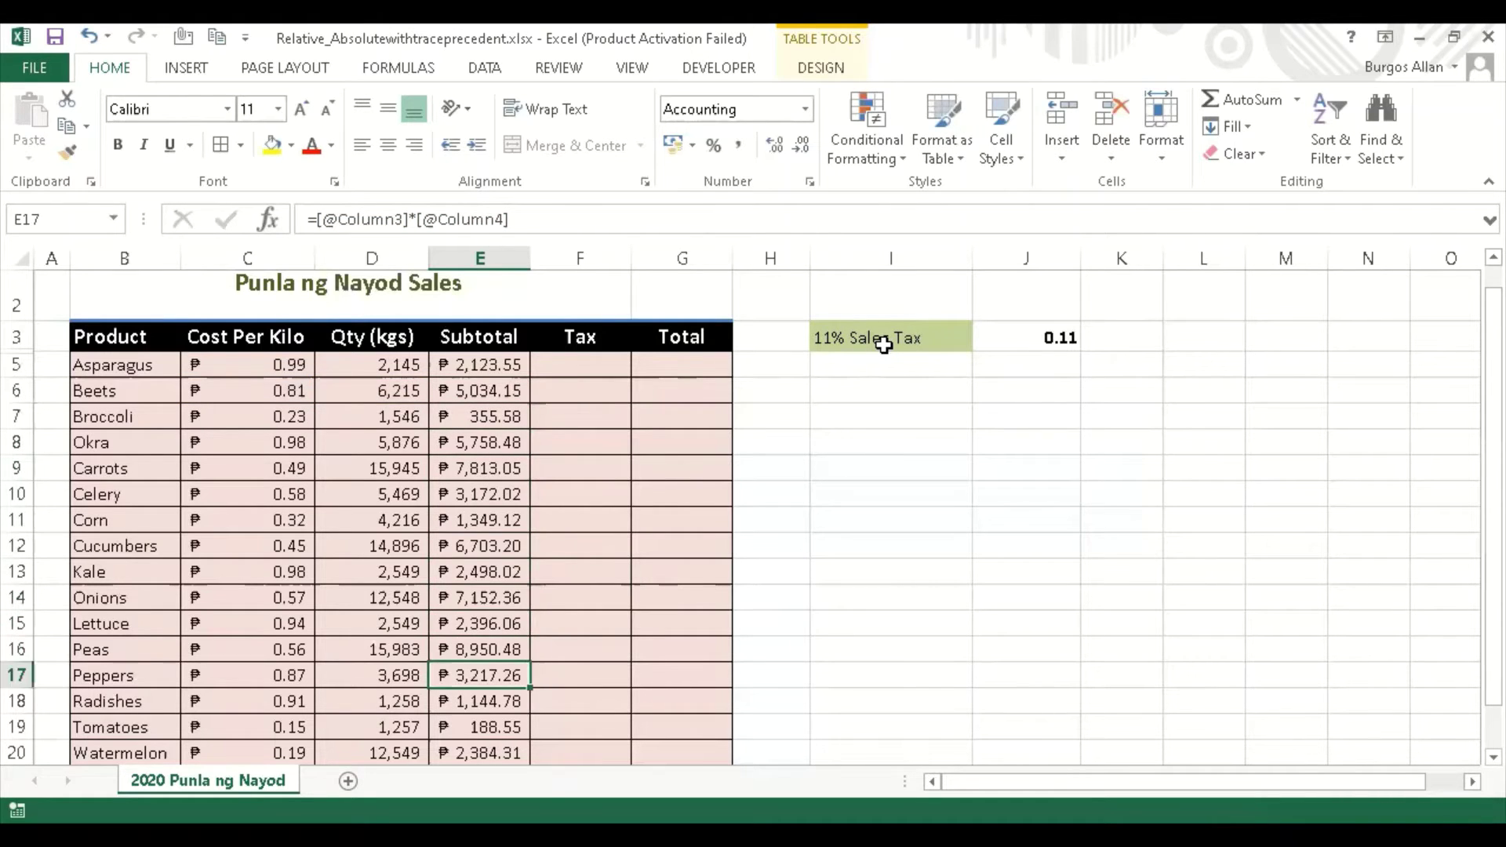
{"action": "key", "text": "Down"}
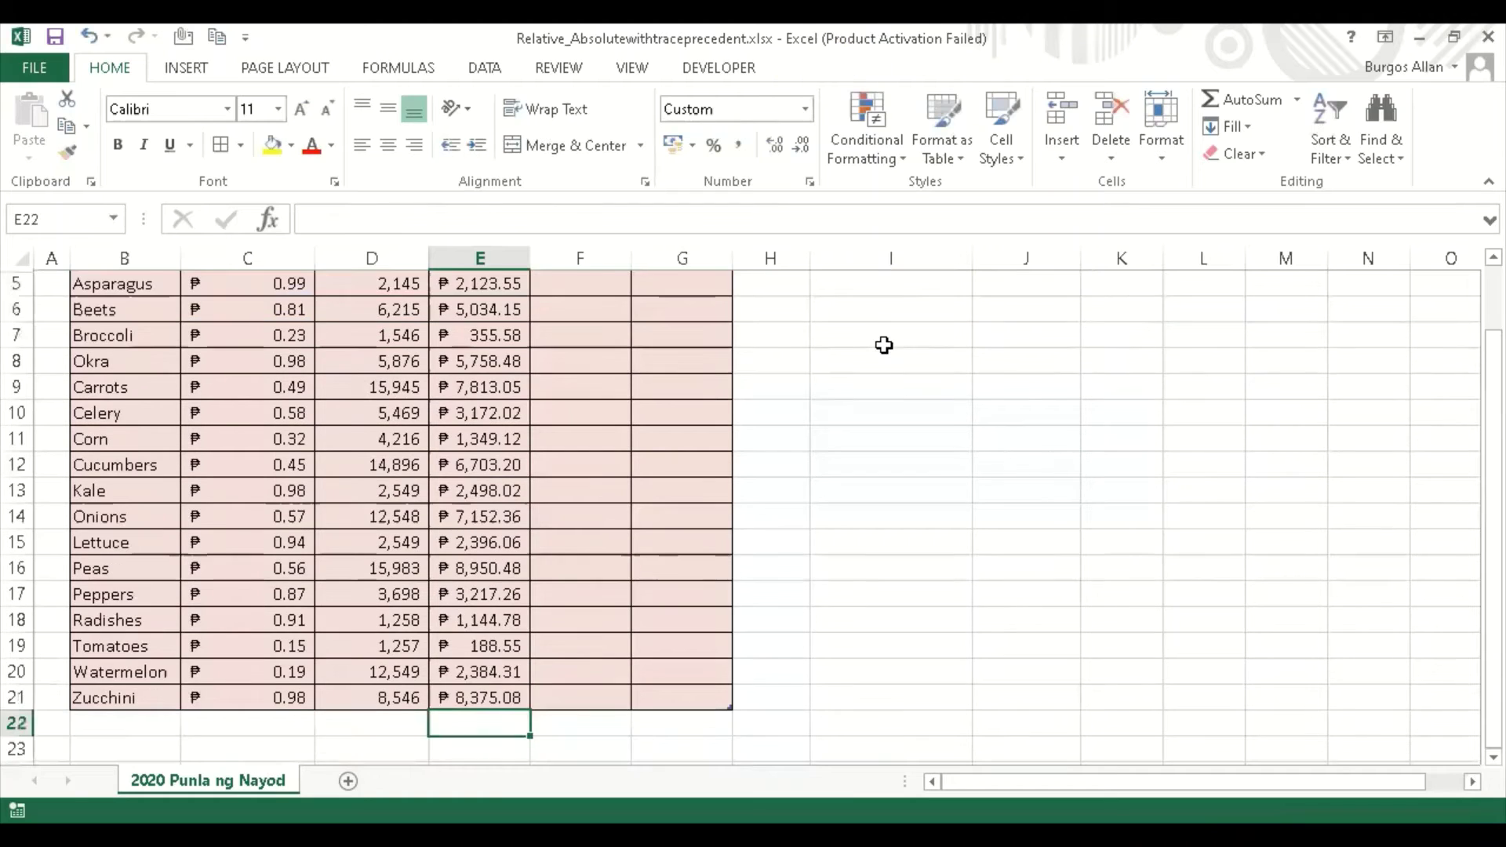
Go back up the Subtotal column from E22 to the Peas and Peppers rows, checking the formulas.
{"action": "key", "text": "Up"}
{"action": "key", "text": "Up"}
{"action": "key", "text": "Up"}
{"action": "key", "text": "Up"}
{"action": "key", "text": "Up"}
{"action": "key", "text": "Up"}
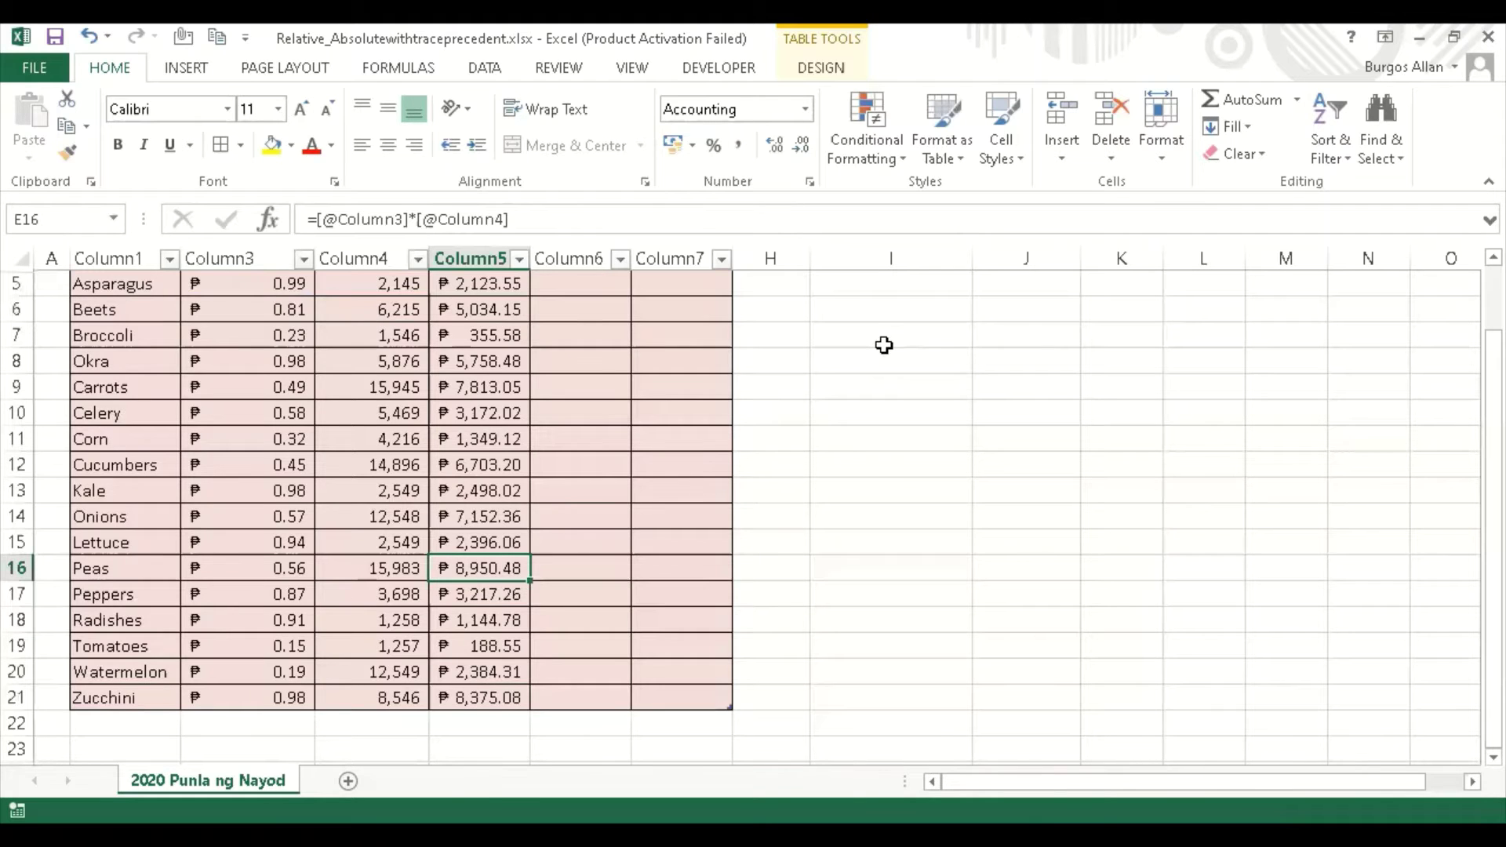
{"action": "key", "text": "Down"}
{"action": "scroll", "coordinate": [645, 588], "scroll_direction": "up", "scroll_amount": 1}
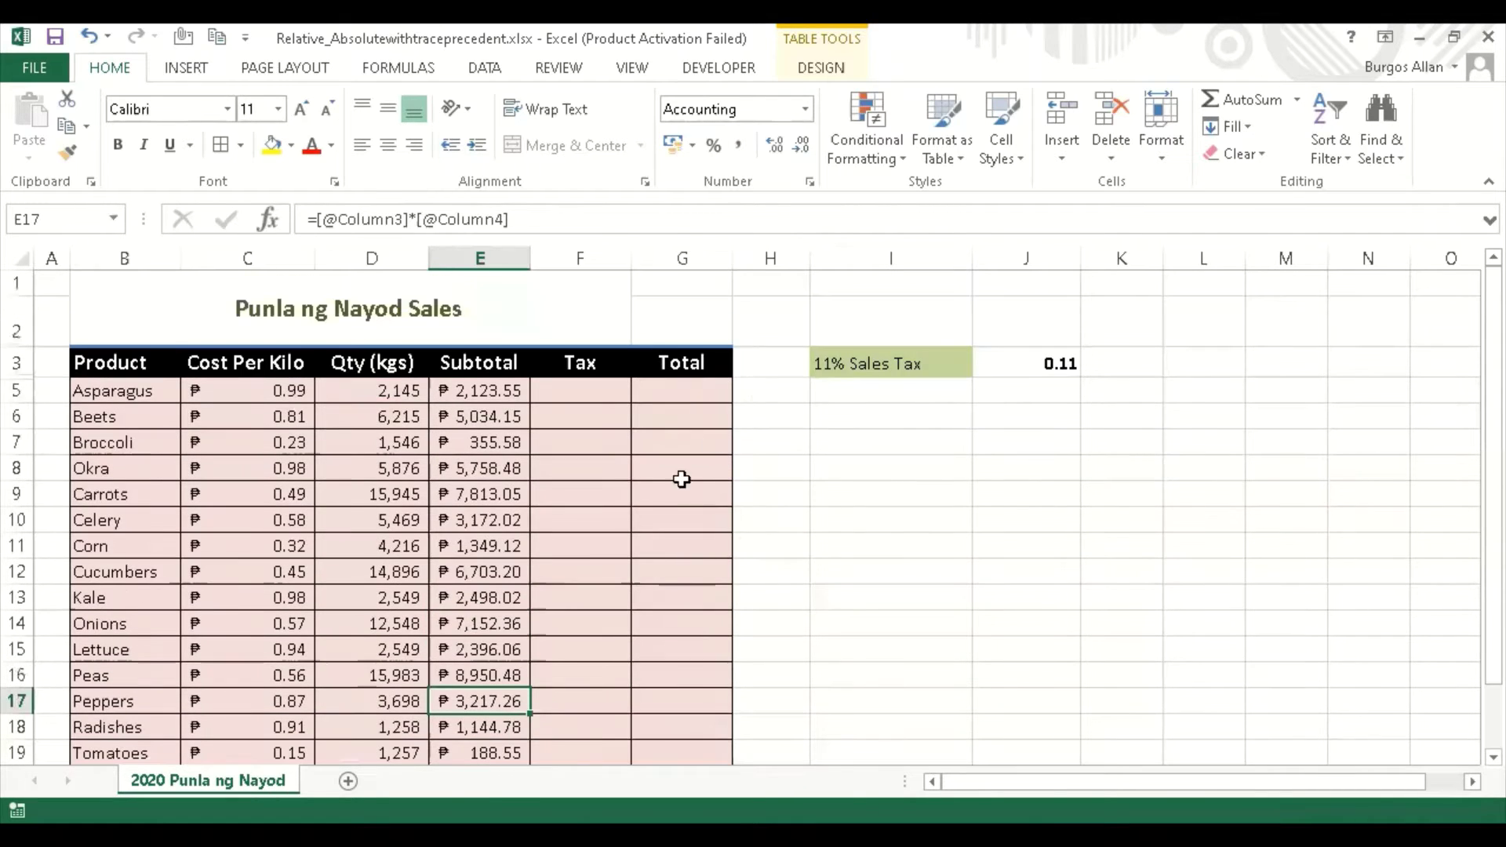
{"action": "left_click", "coordinate": [593, 389]}
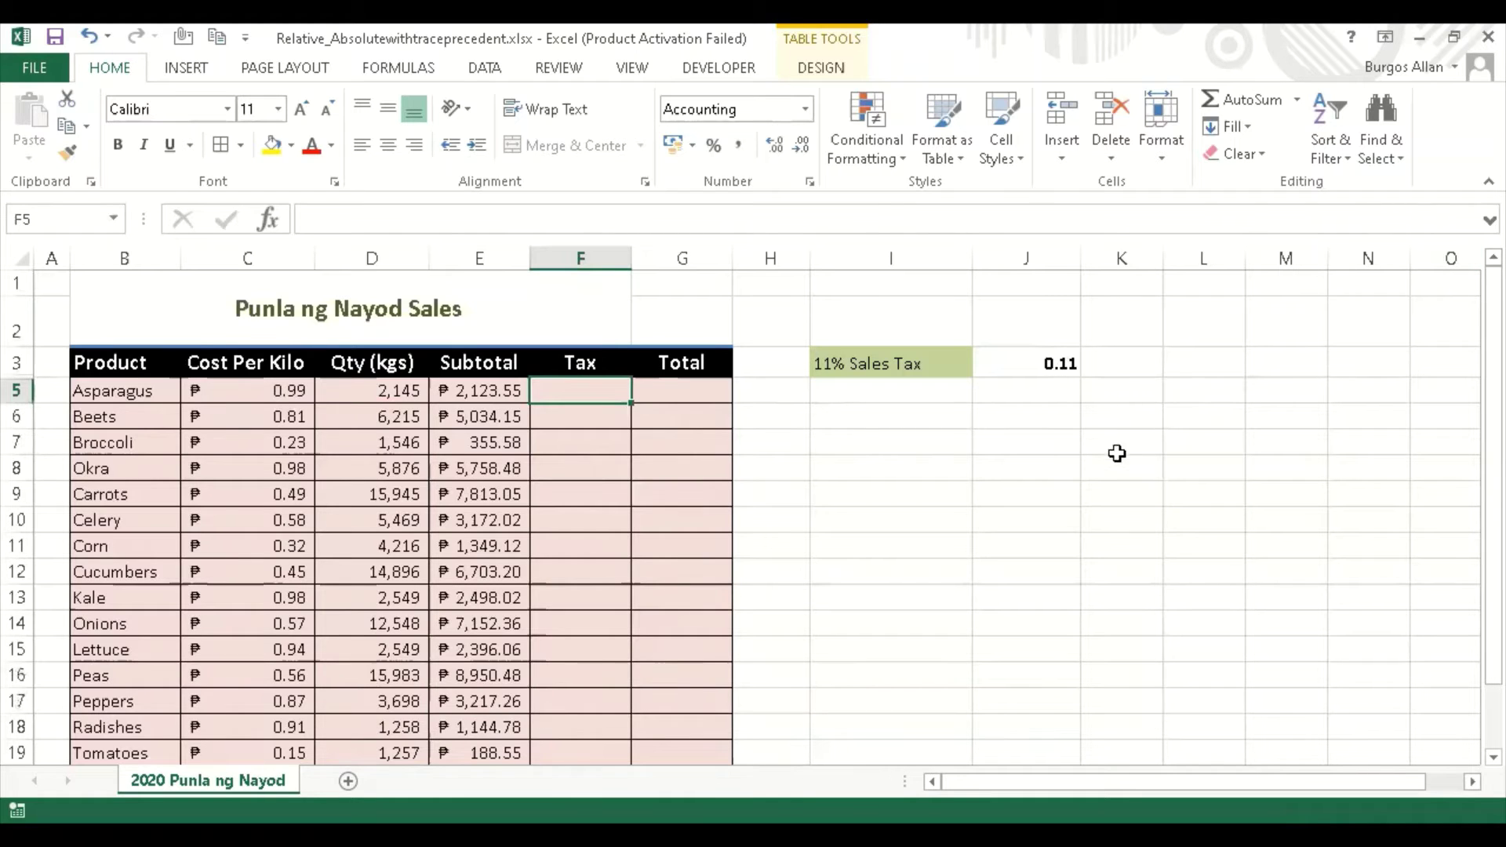
{"action": "double_click", "coordinate": [598, 387]}
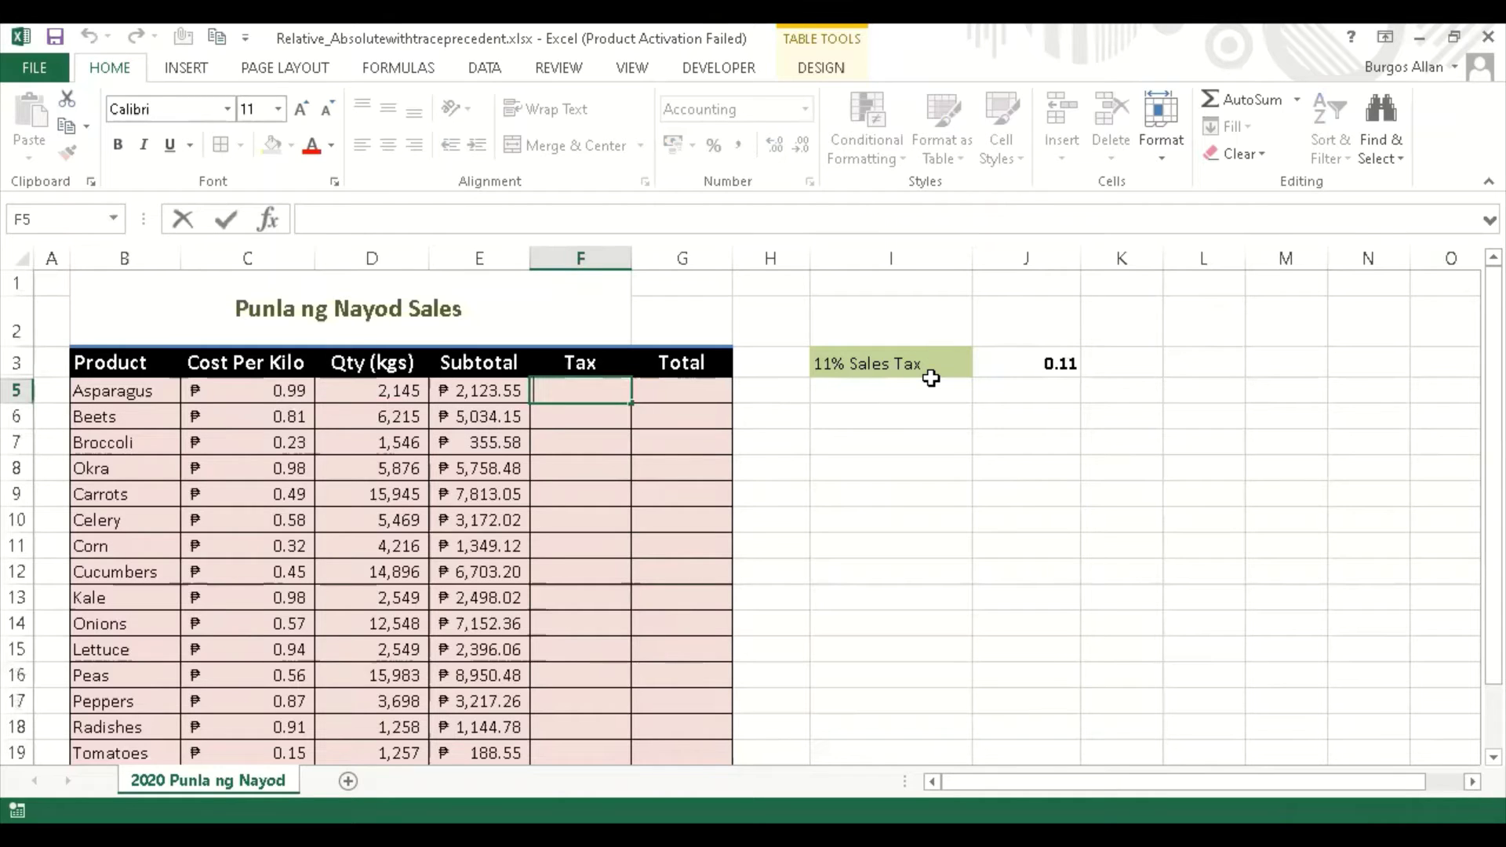
{"action": "type", "text": "="}
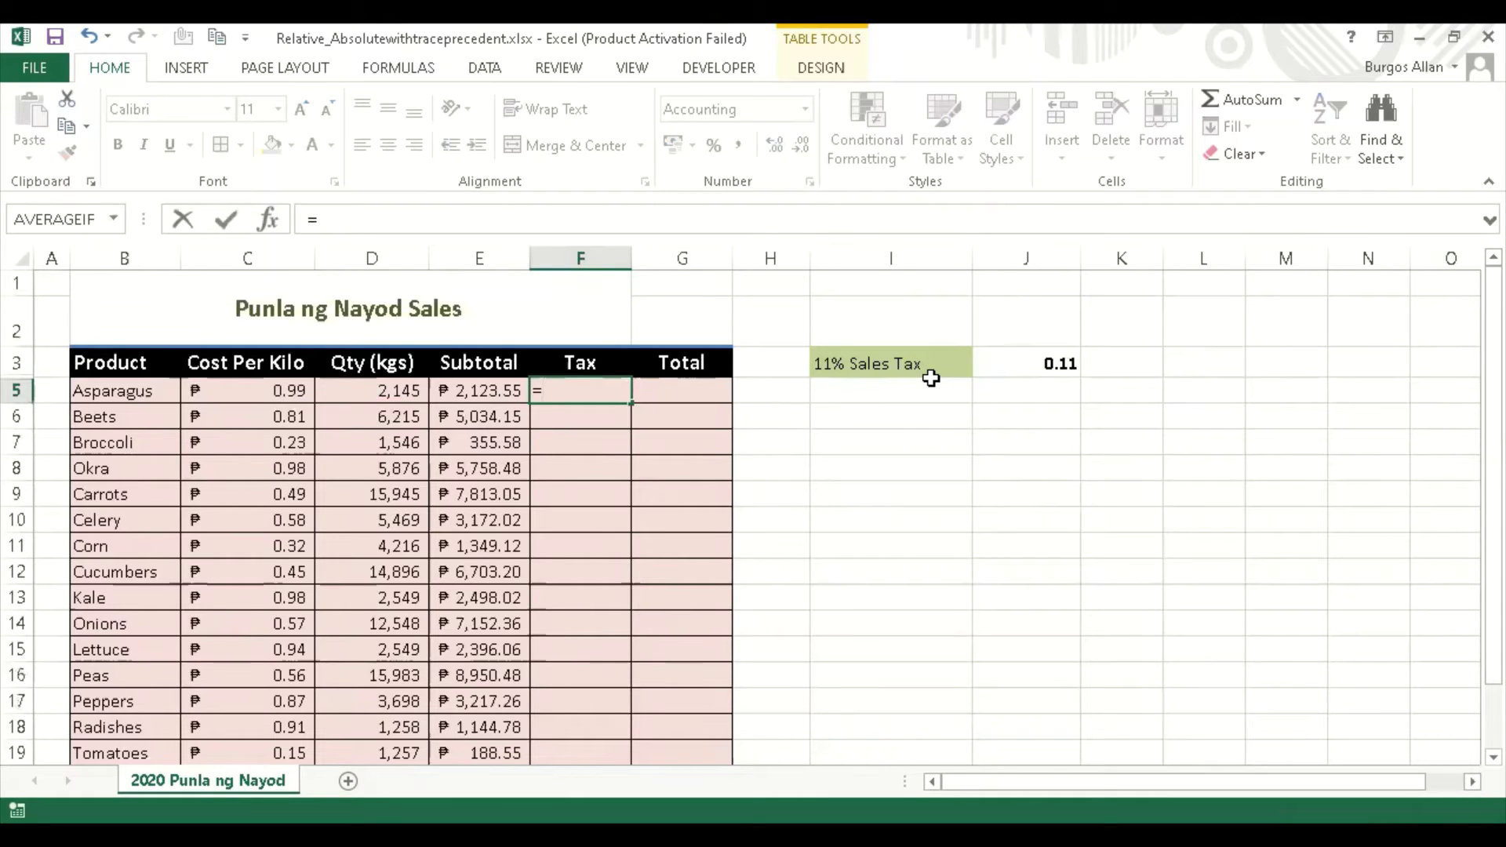
{"action": "left_click", "coordinate": [501, 392]}
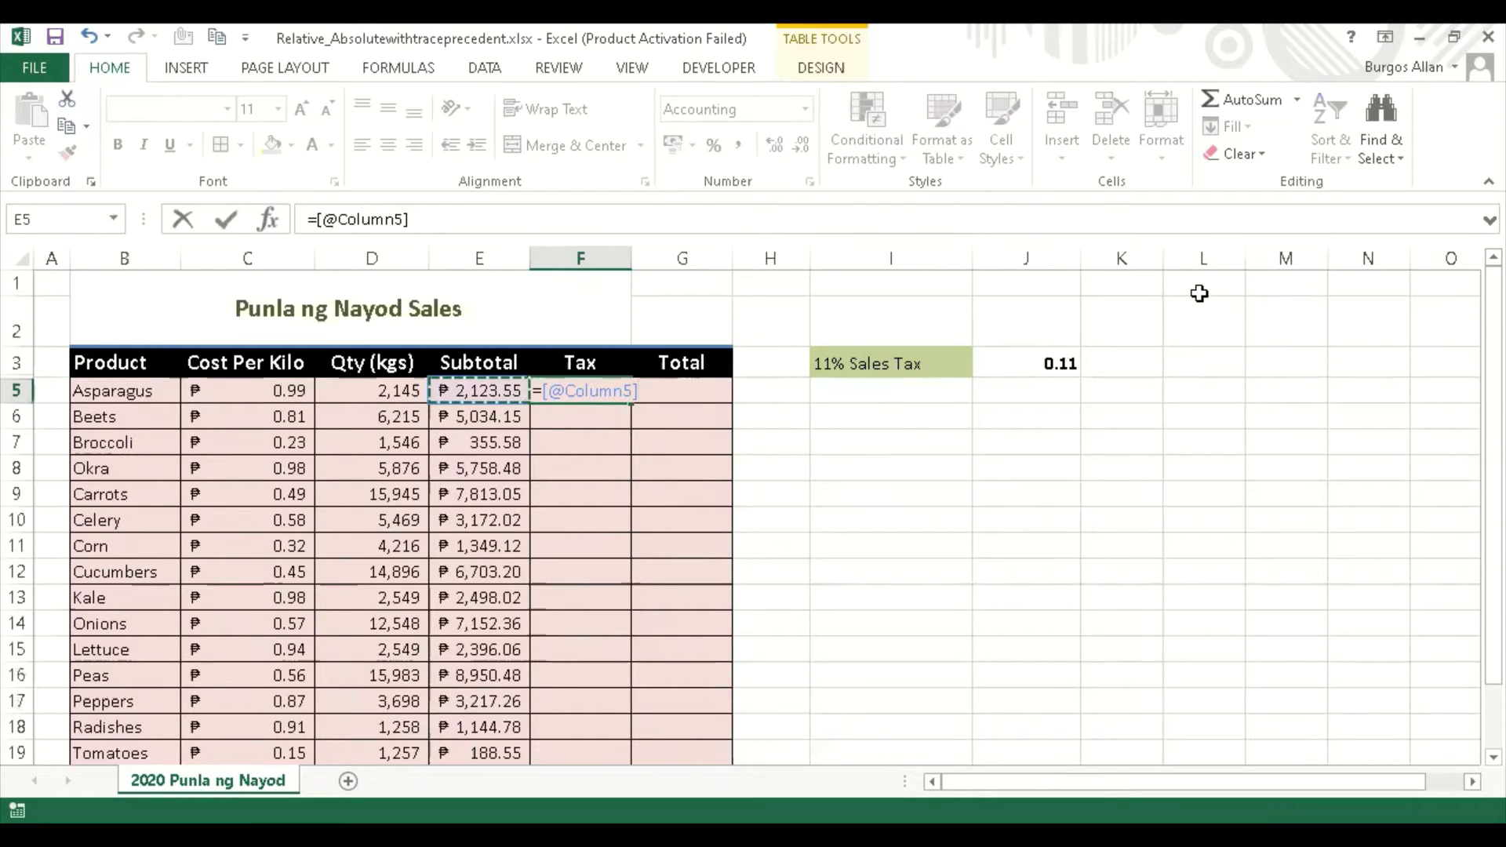
{"action": "type", "text": "*"}
{"action": "left_click", "coordinate": [1025, 368]}
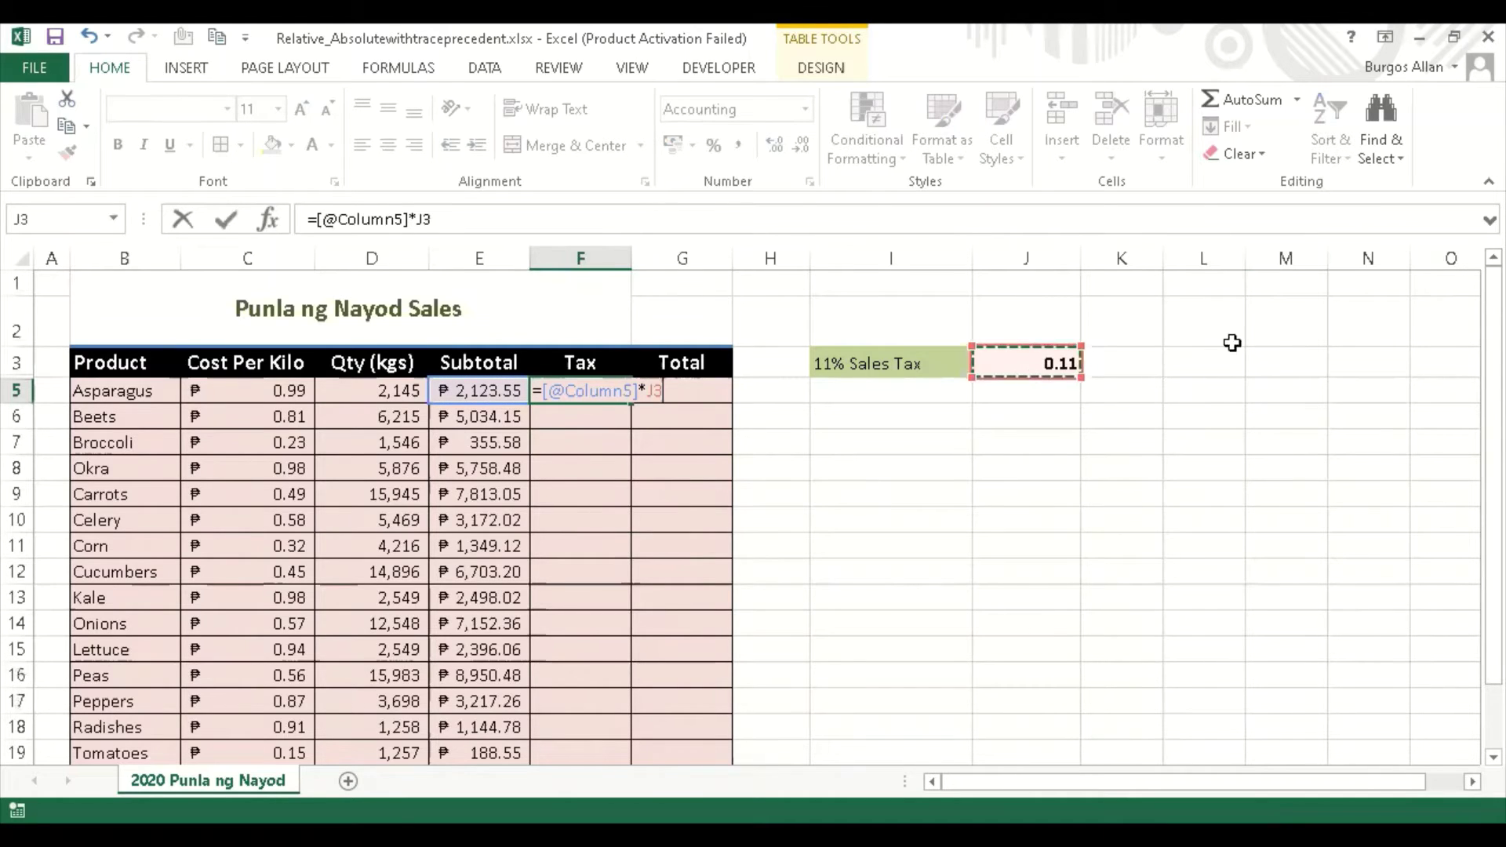
{"action": "key", "text": "Return"}
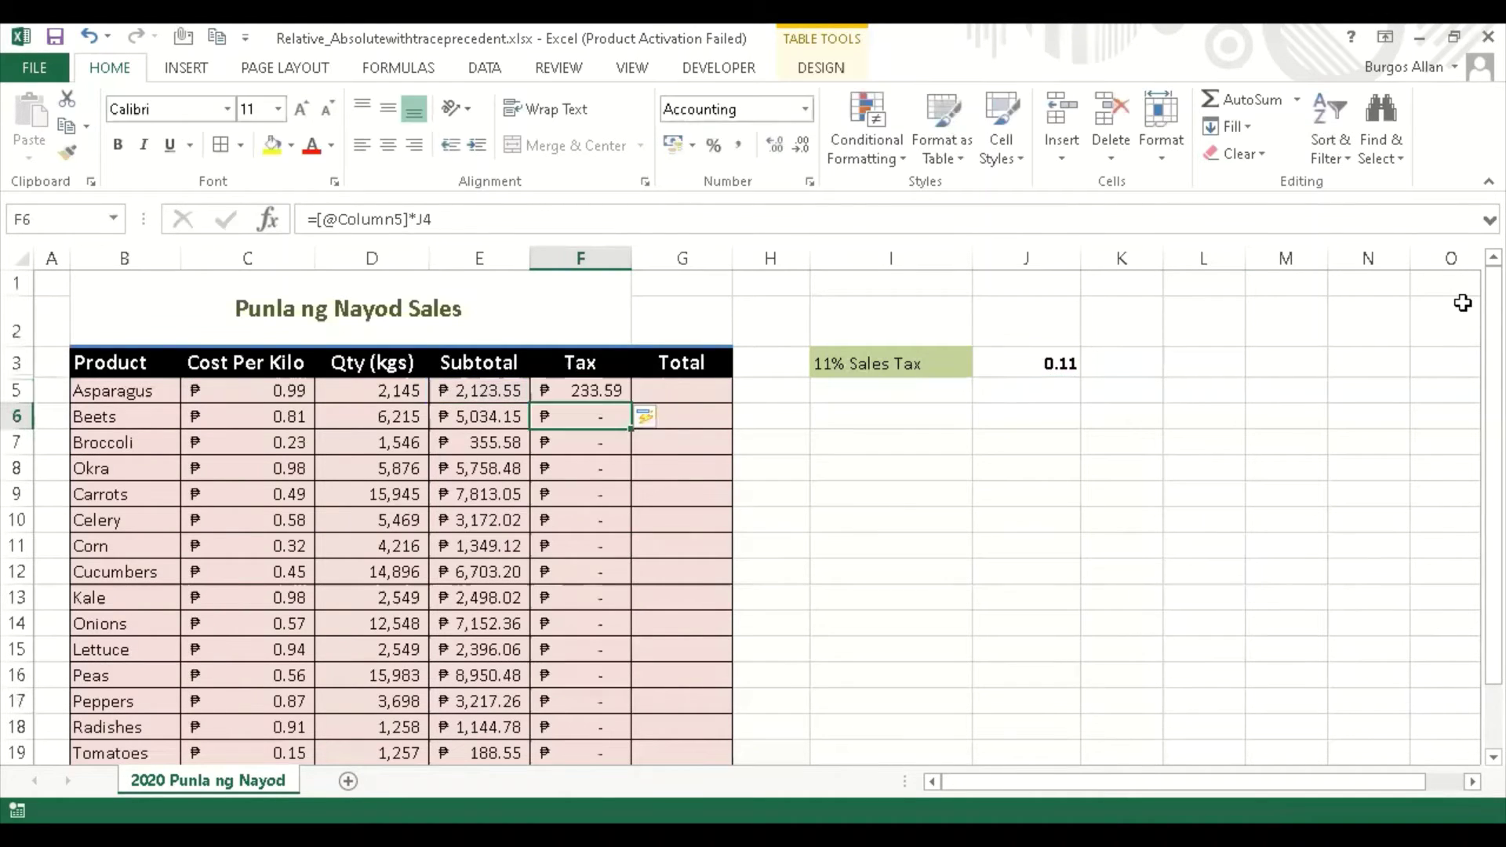
Go down and back up the Tax column cell by cell, checking which tax rate cell each formula refers to.
{"action": "key", "text": "Down"}
{"action": "key", "text": "Down"}
{"action": "key", "text": "Down"}
{"action": "key", "text": "Down"}
{"action": "key", "text": "Down"}
{"action": "key", "text": "Down"}
{"action": "key", "text": "Down"}
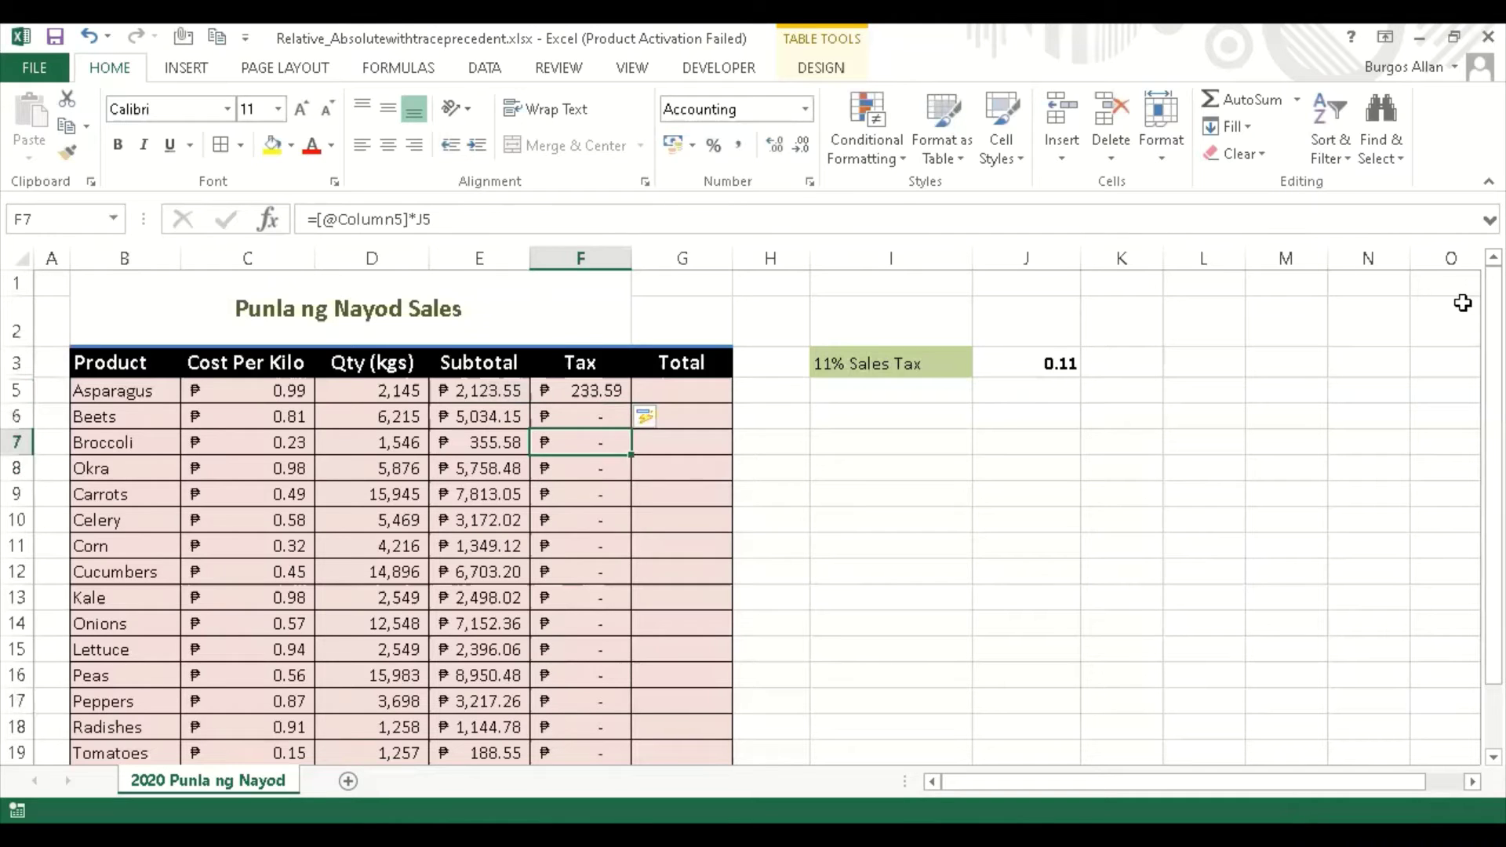
{"action": "key", "text": "Down"}
{"action": "key", "text": "Down"}
{"action": "key", "text": "Down"}
{"action": "key", "text": "Down"}
{"action": "key", "text": "Down"}
{"action": "key", "text": "Down"}
{"action": "key", "text": "Down"}
{"action": "key", "text": "Down"}
{"action": "key", "text": "Up"}
{"action": "key", "text": "Up"}
{"action": "key", "text": "Up"}
{"action": "key", "text": "Up"}
{"action": "key", "text": "Up"}
{"action": "key", "text": "Up"}
{"action": "key", "text": "Up"}
{"action": "key", "text": "Up"}
{"action": "key", "text": "Up"}
{"action": "key", "text": "Up"}
{"action": "key", "text": "Up"}
{"action": "key", "text": "Up"}
{"action": "key", "text": "Up"}
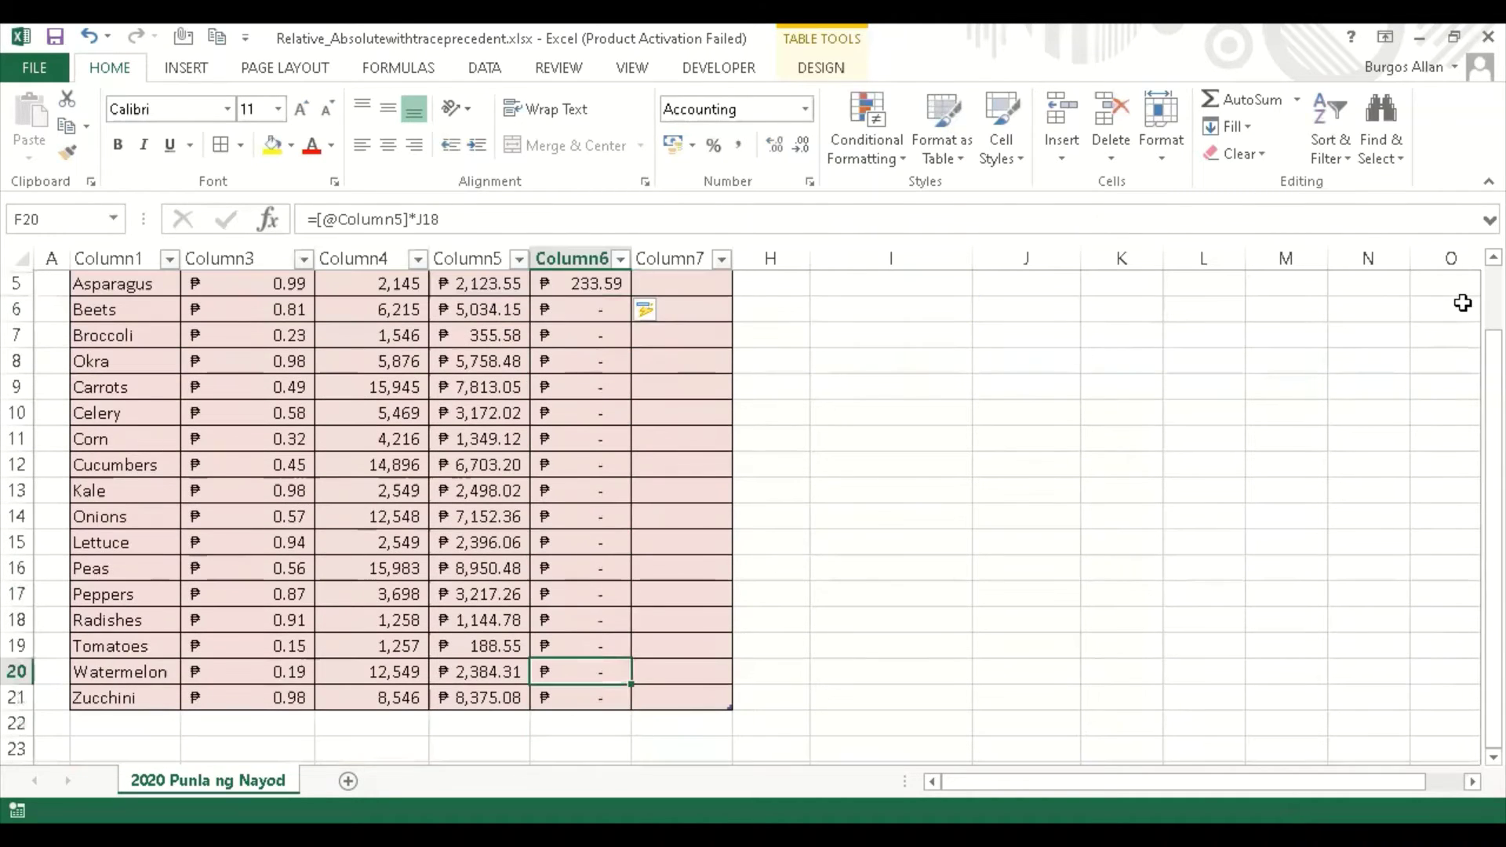
{"action": "key", "text": "Up"}
{"action": "scroll", "coordinate": [1021, 589], "scroll_direction": "up", "scroll_amount": 2}
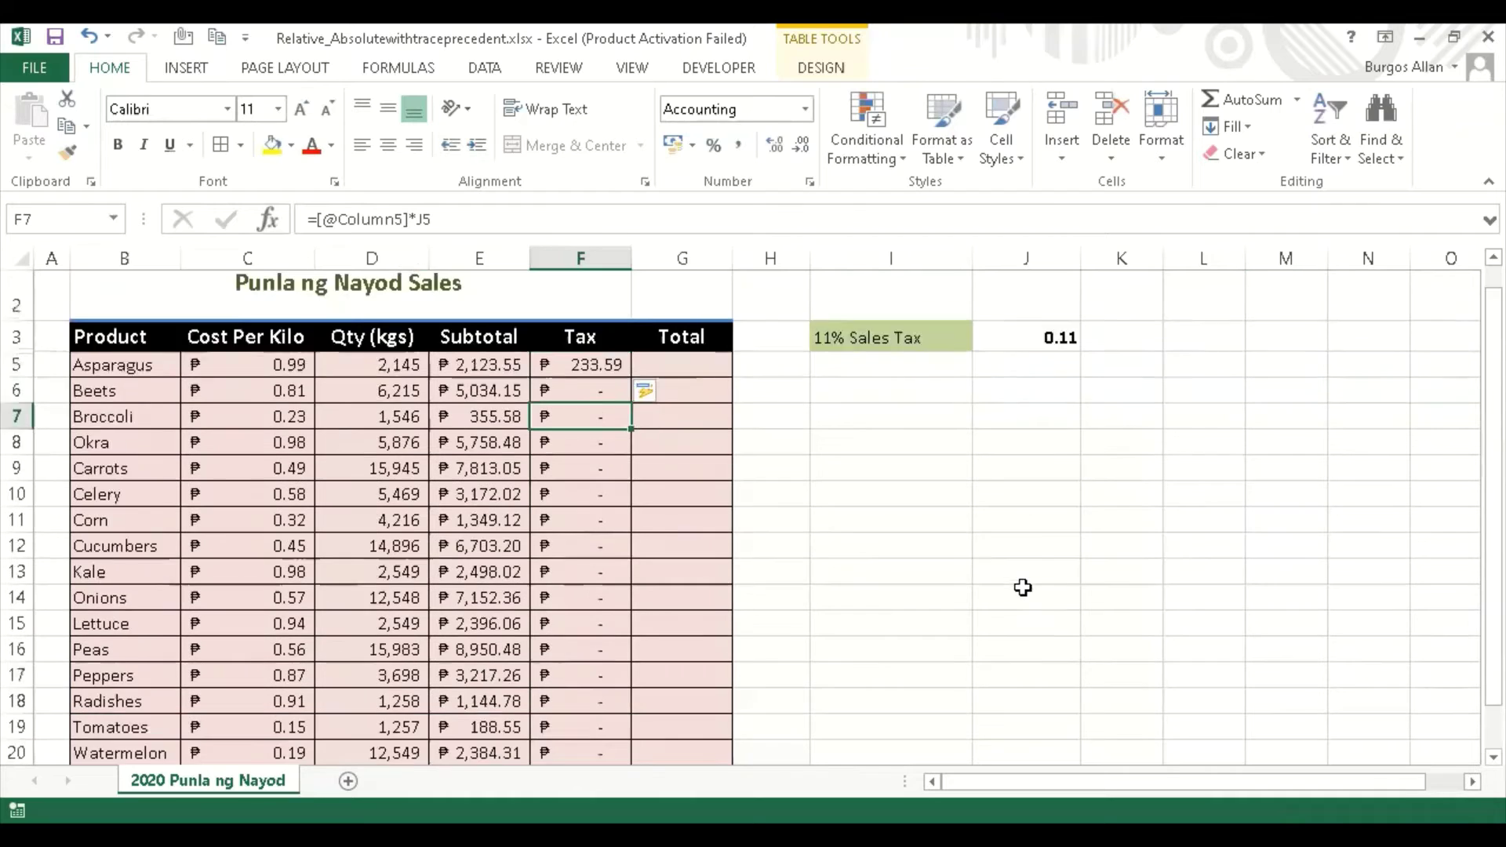
Clear the Tax cells F6 to F21, keeping only the Asparagus formula in F5.
{"action": "left_click", "coordinate": [615, 413]}
{"action": "key", "text": "ctrl+shift+Down"}
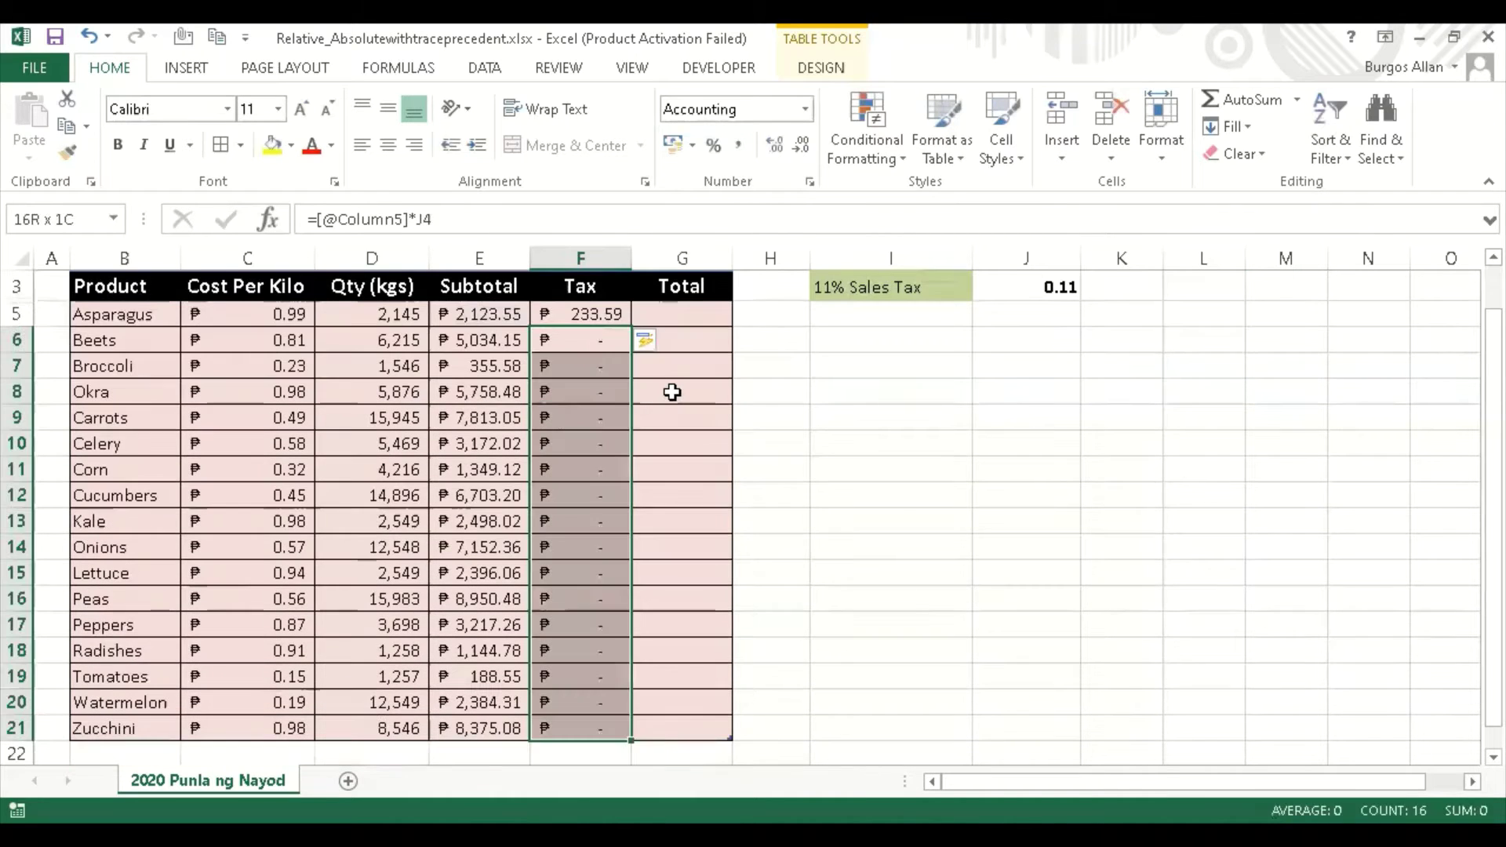
{"action": "key", "text": "Delete"}
{"action": "scroll", "coordinate": [590, 424], "scroll_direction": "up", "scroll_amount": 1}
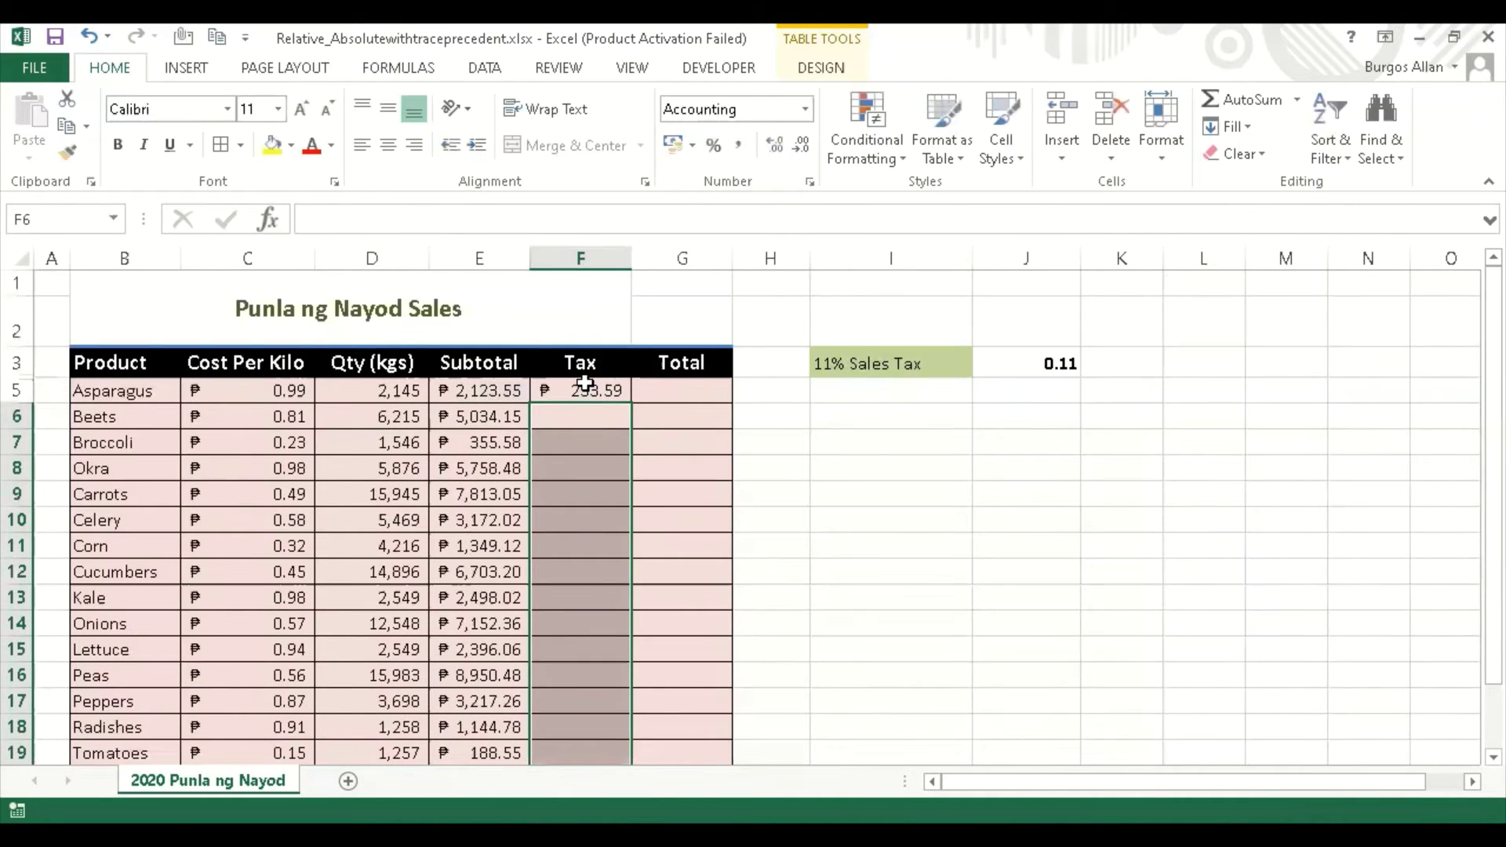
Fill the F5 Tax formula with the relative J3 reference down to the last product row, F21.
{"action": "left_click", "coordinate": [585, 382]}
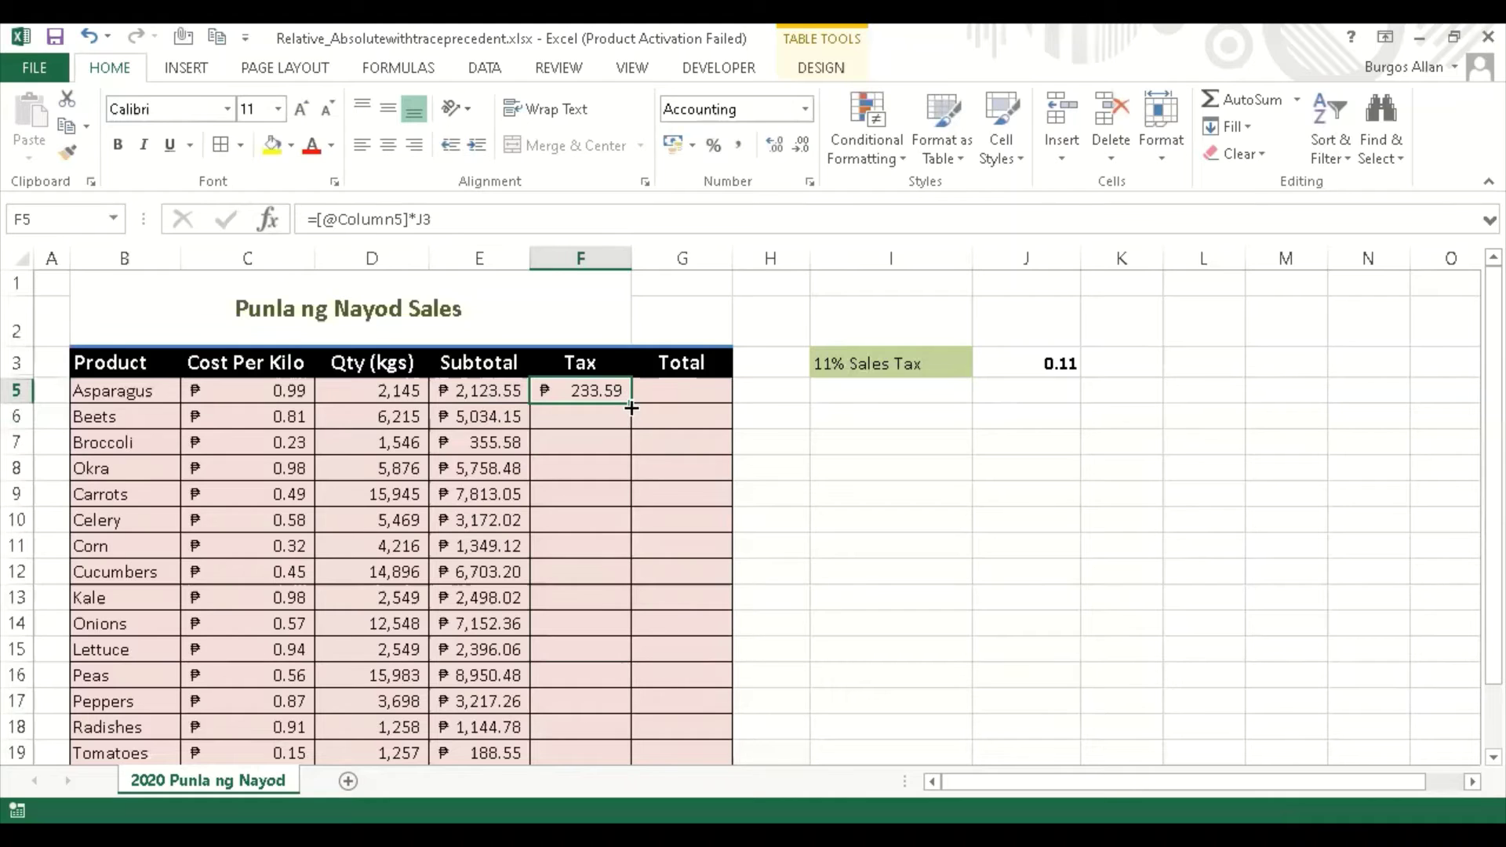
{"action": "double_click", "coordinate": [631, 407]}
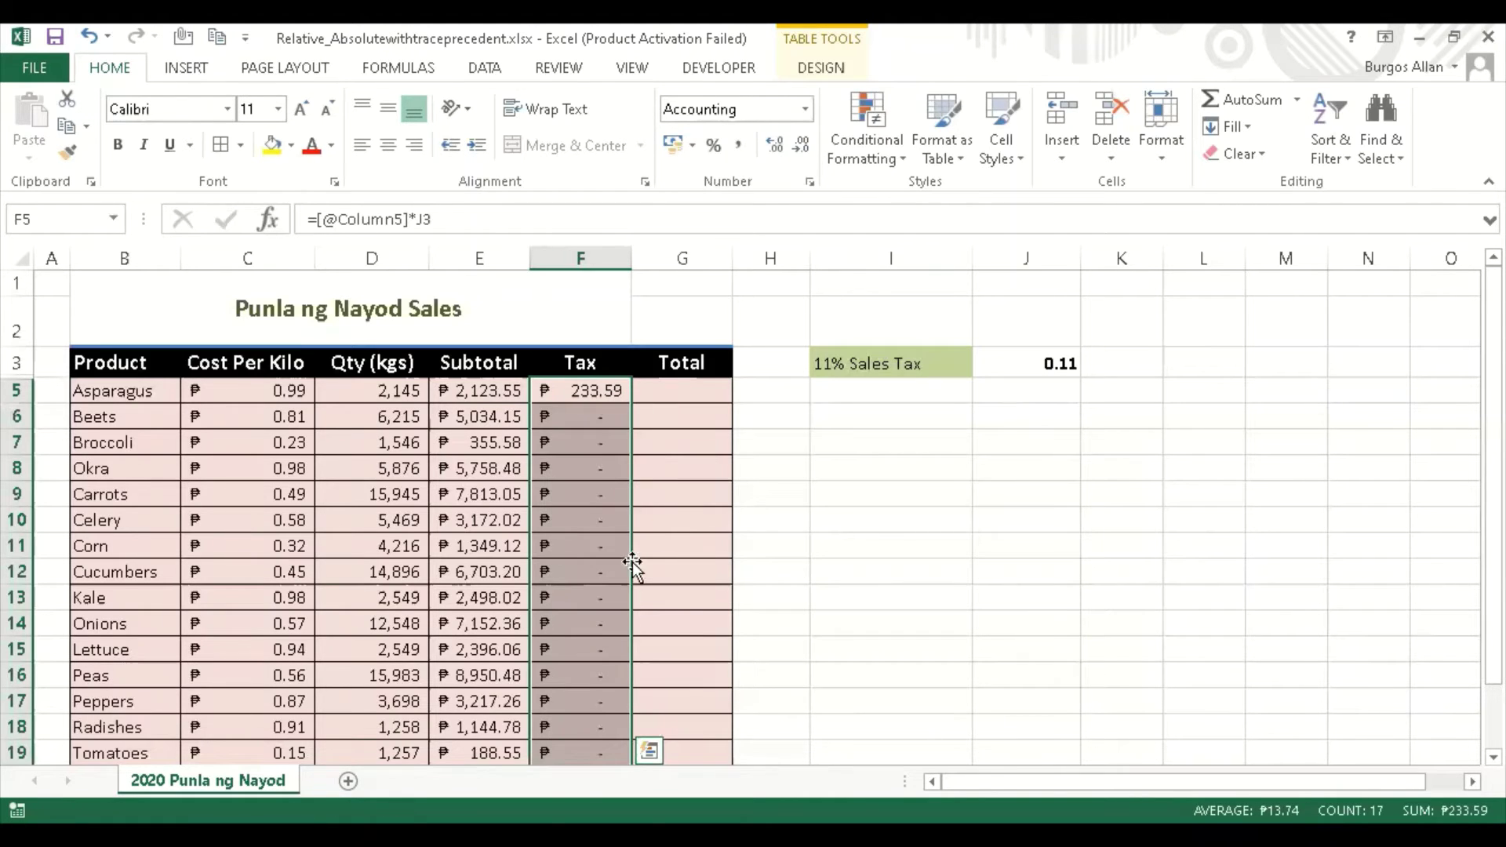
{"action": "scroll", "coordinate": [635, 566], "scroll_direction": "down", "scroll_amount": 3}
{"action": "scroll", "coordinate": [622, 538], "scroll_direction": "up", "scroll_amount": 2}
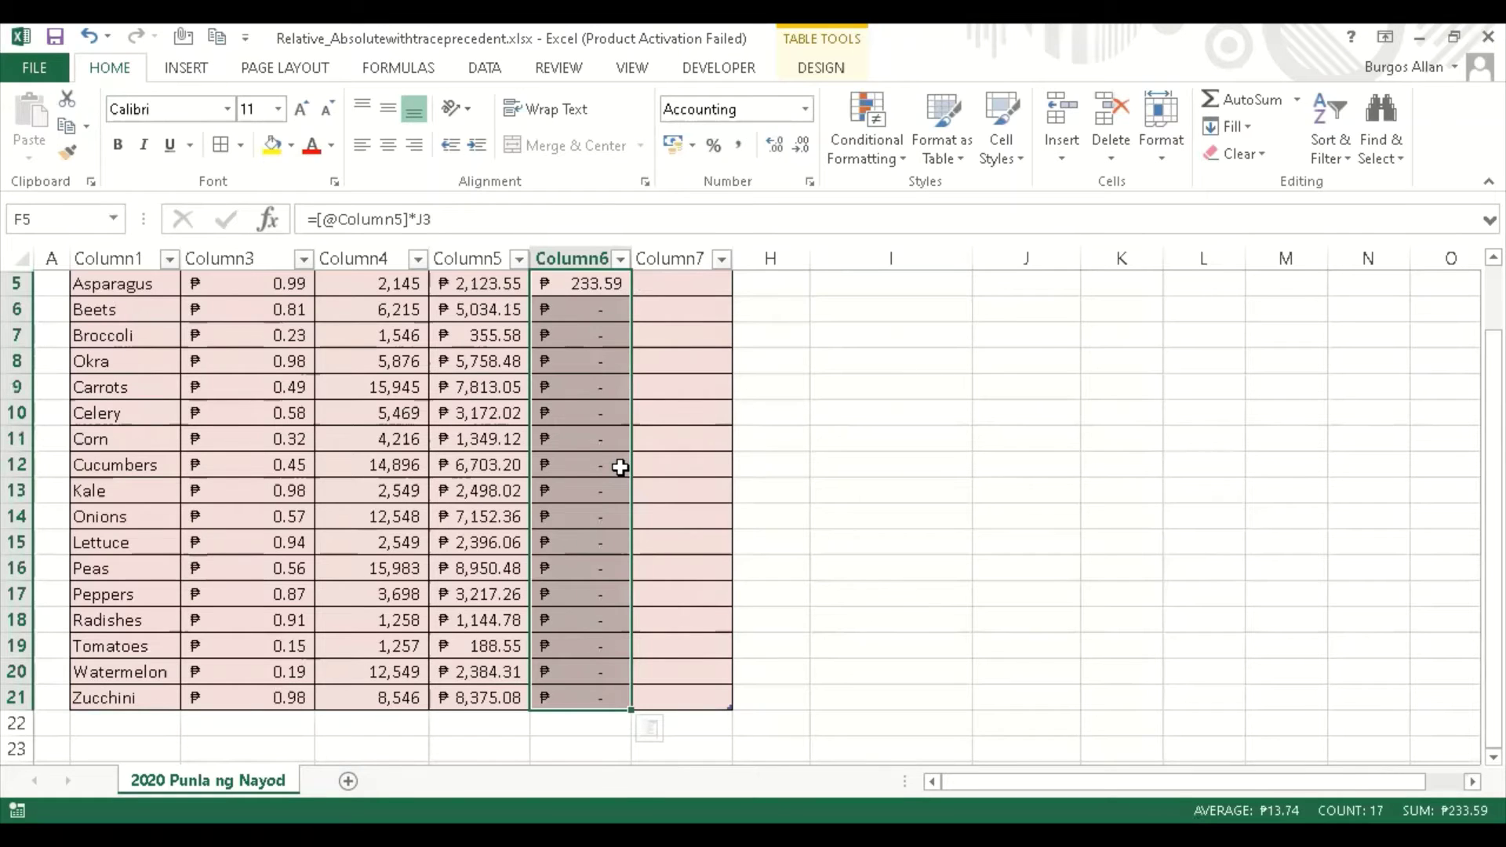
{"action": "scroll", "coordinate": [621, 468], "scroll_direction": "up", "scroll_amount": 1}
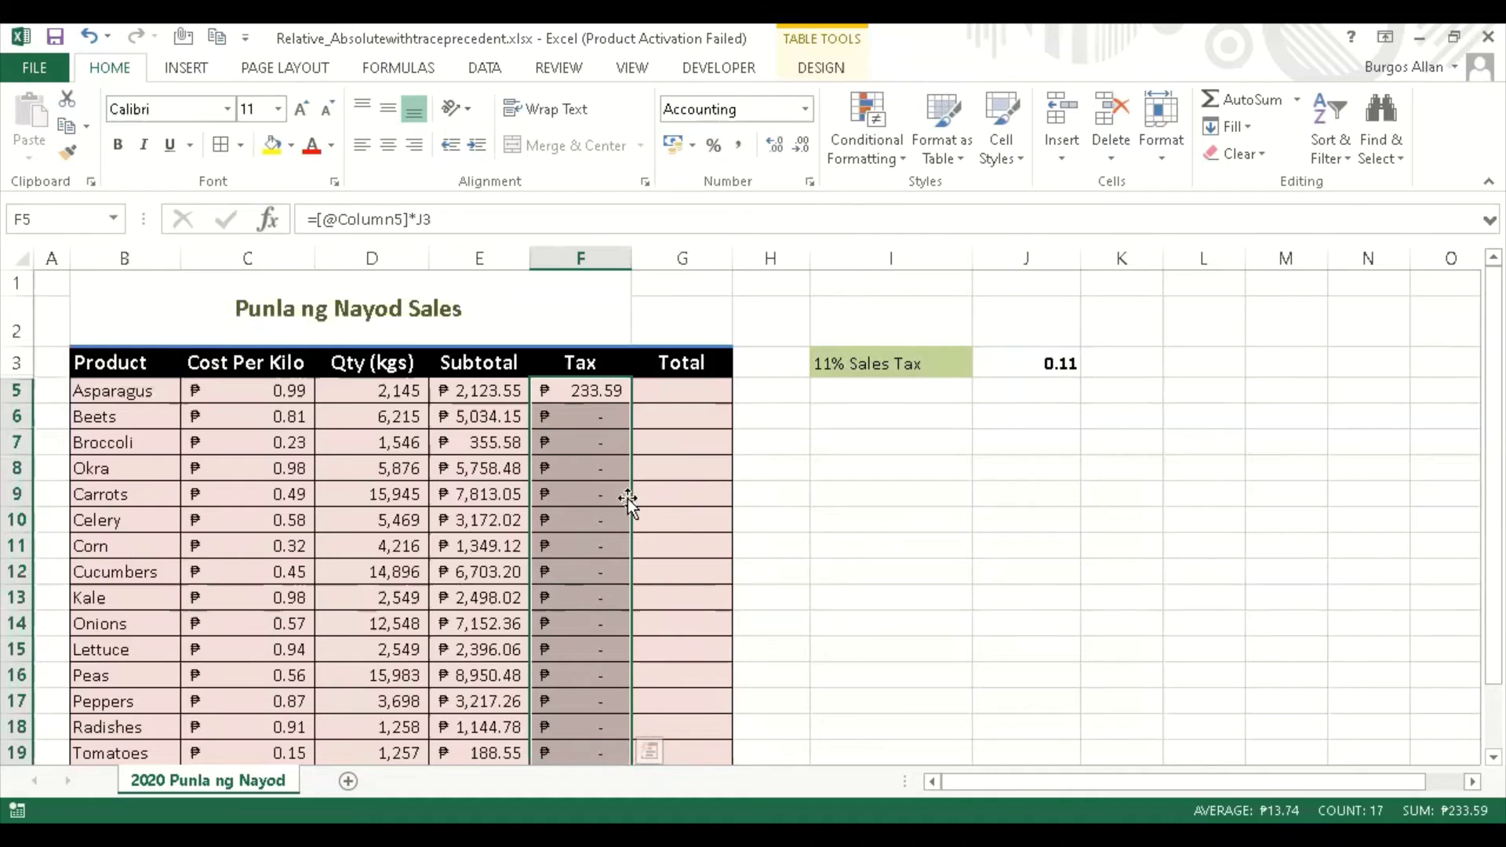
Examine which cells the Tax formulas for Beets, Broccoli and Okra in F6 to F8 refer to.
{"action": "double_click", "coordinate": [590, 427]}
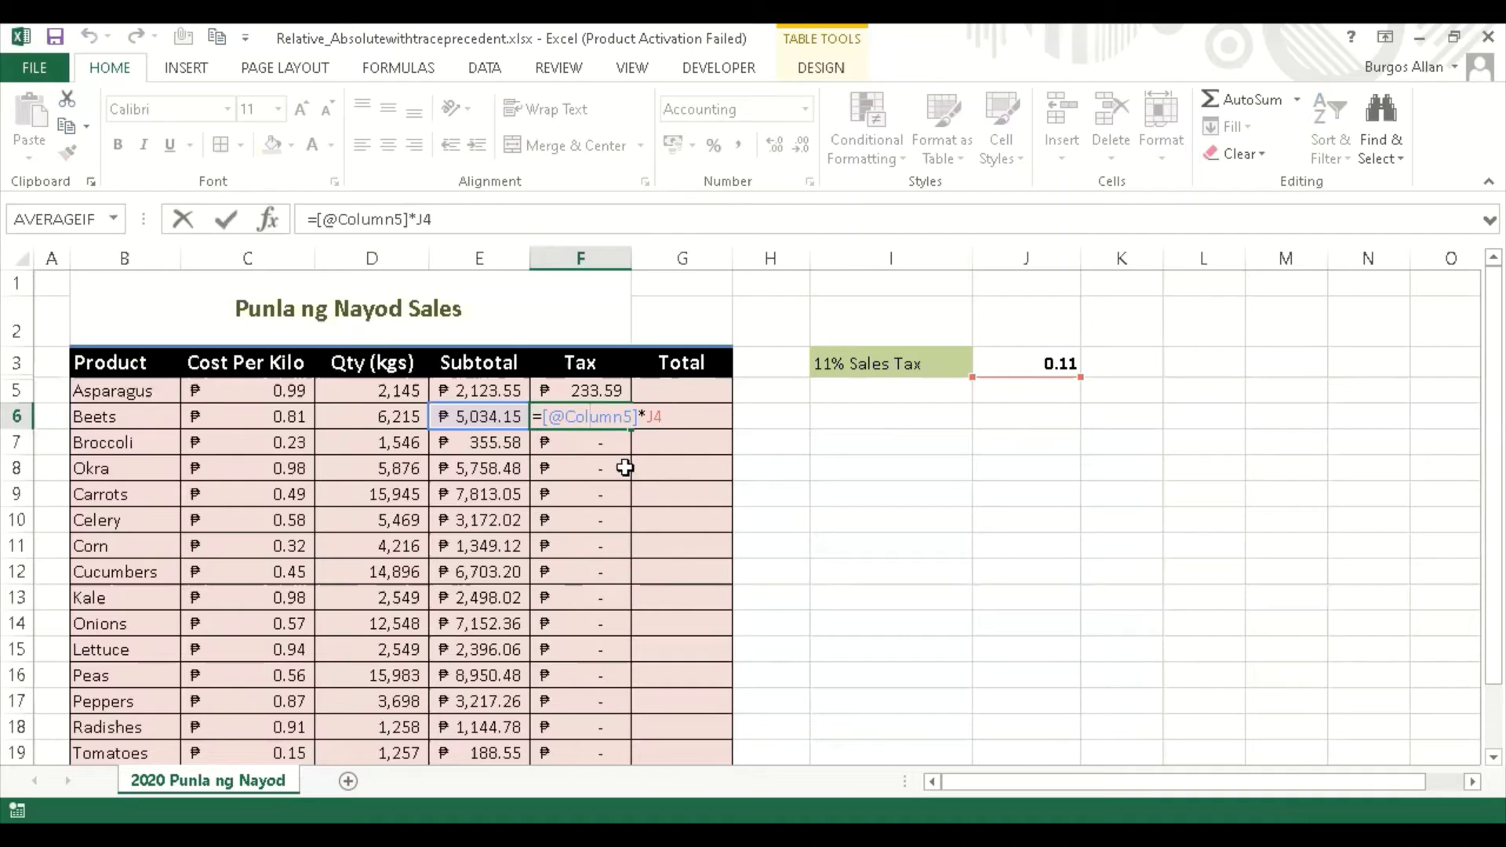
{"action": "key", "text": "ctrl+Return"}
{"action": "left_click", "coordinate": [581, 444]}
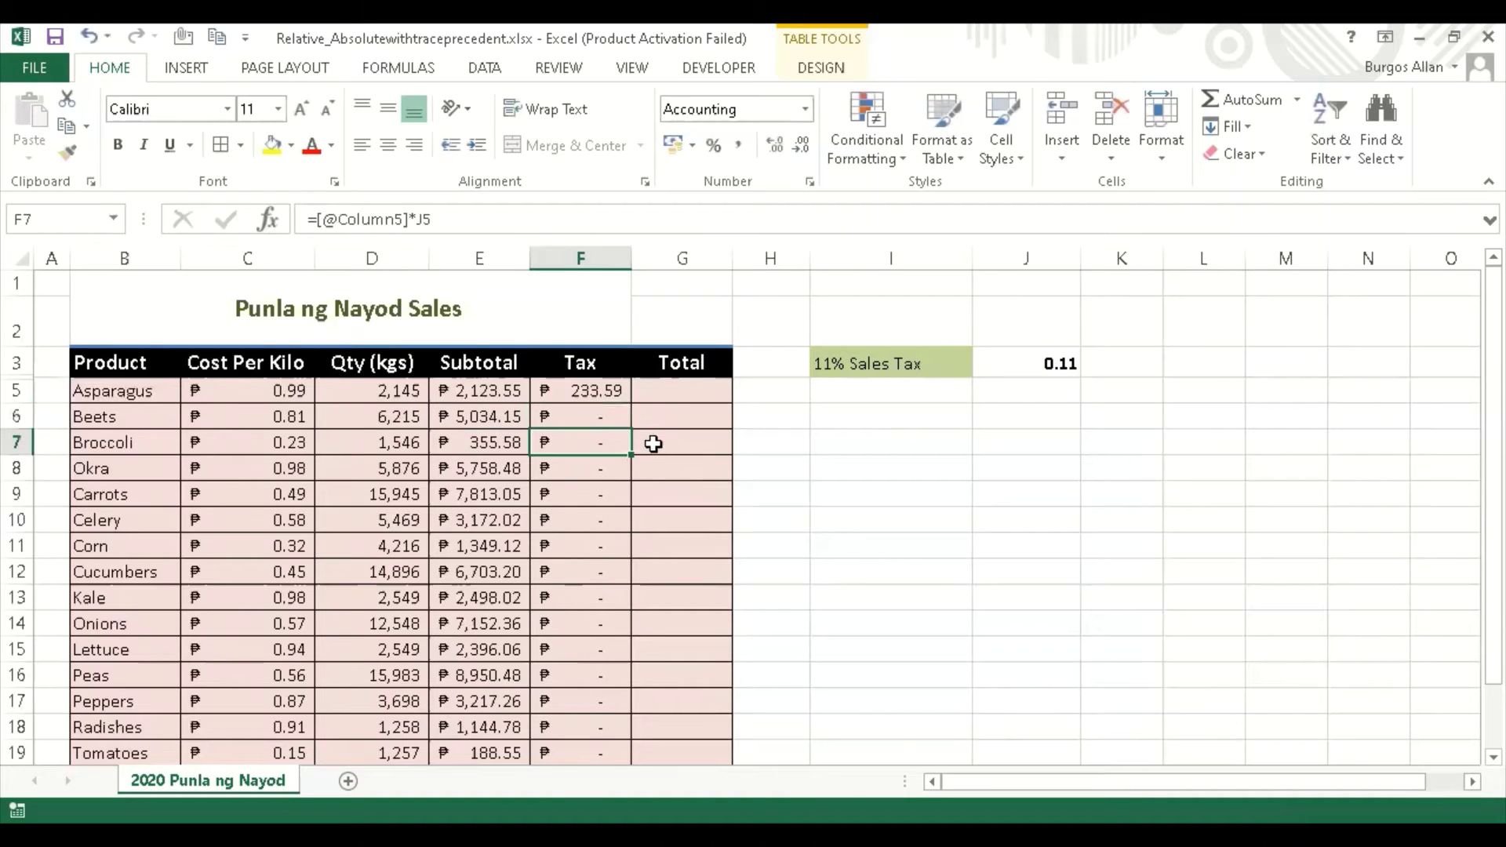
{"action": "double_click", "coordinate": [603, 444]}
{"action": "left_click", "coordinate": [603, 468]}
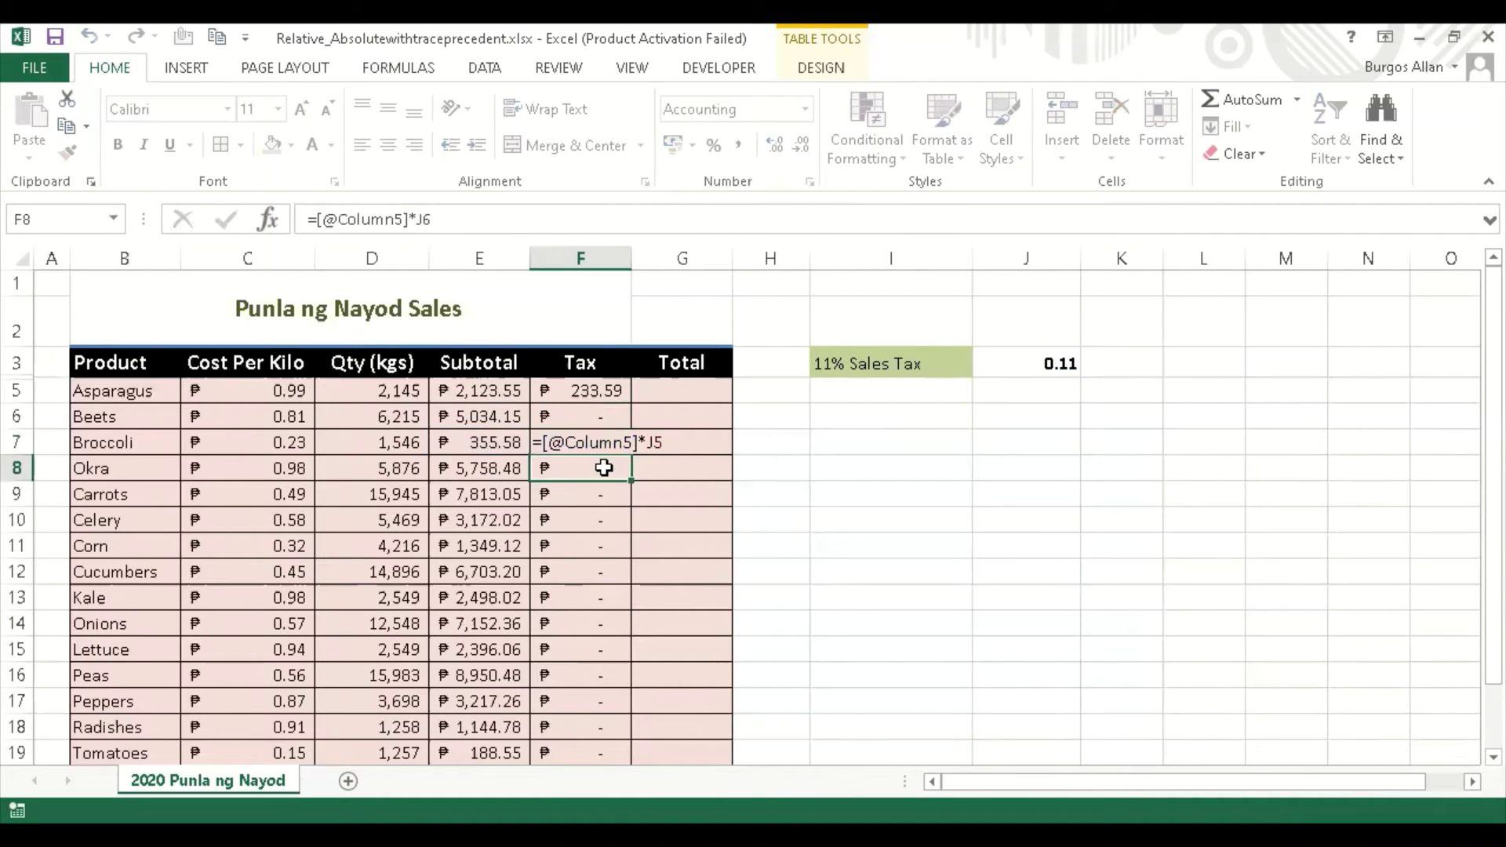
{"action": "double_click", "coordinate": [603, 467]}
{"action": "left_click", "coordinate": [601, 513]}
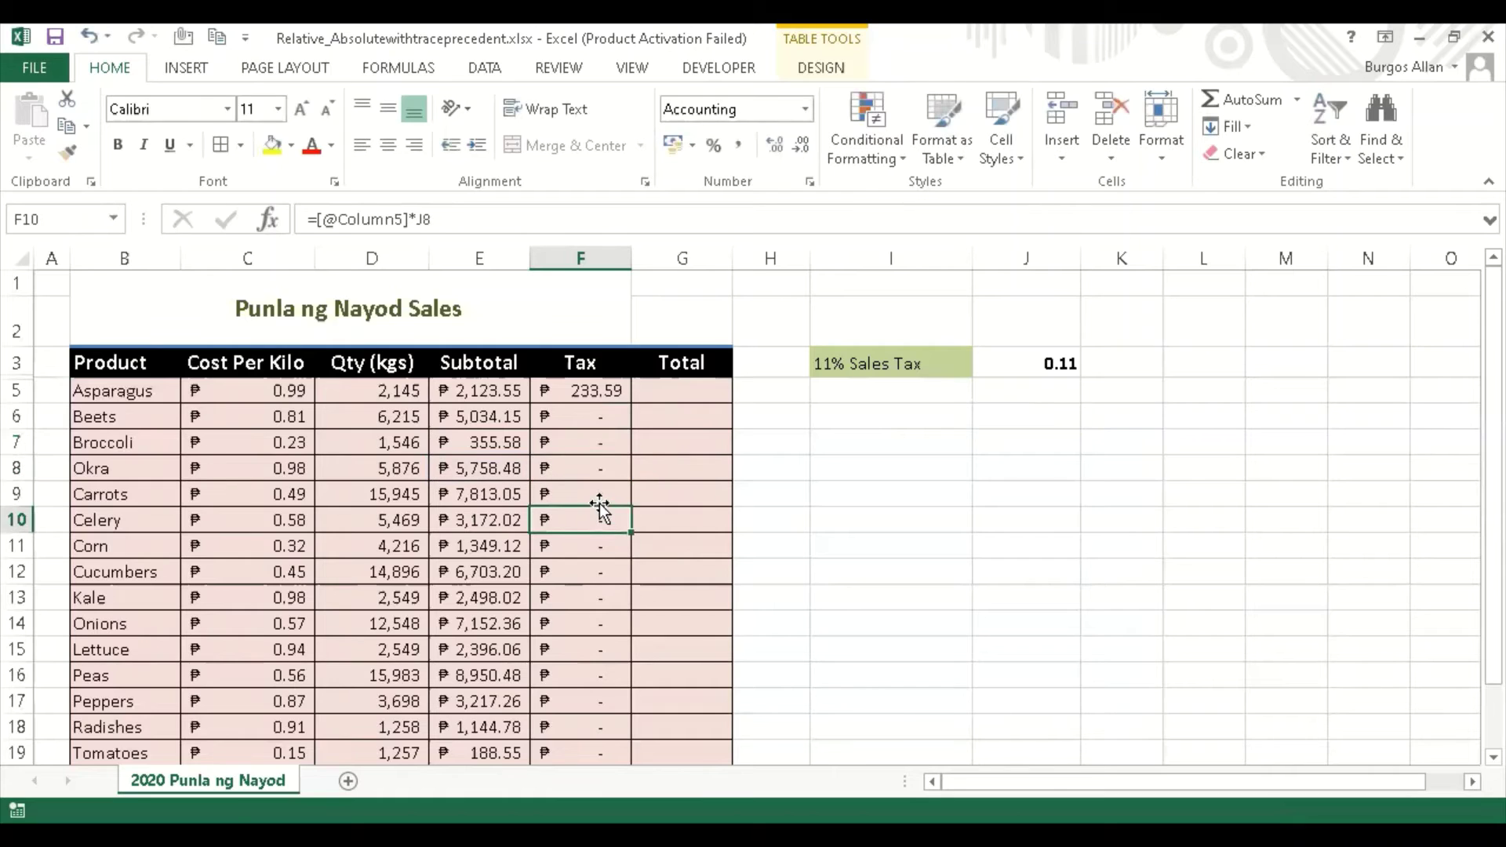
{"action": "key", "text": "ctrl+Up"}
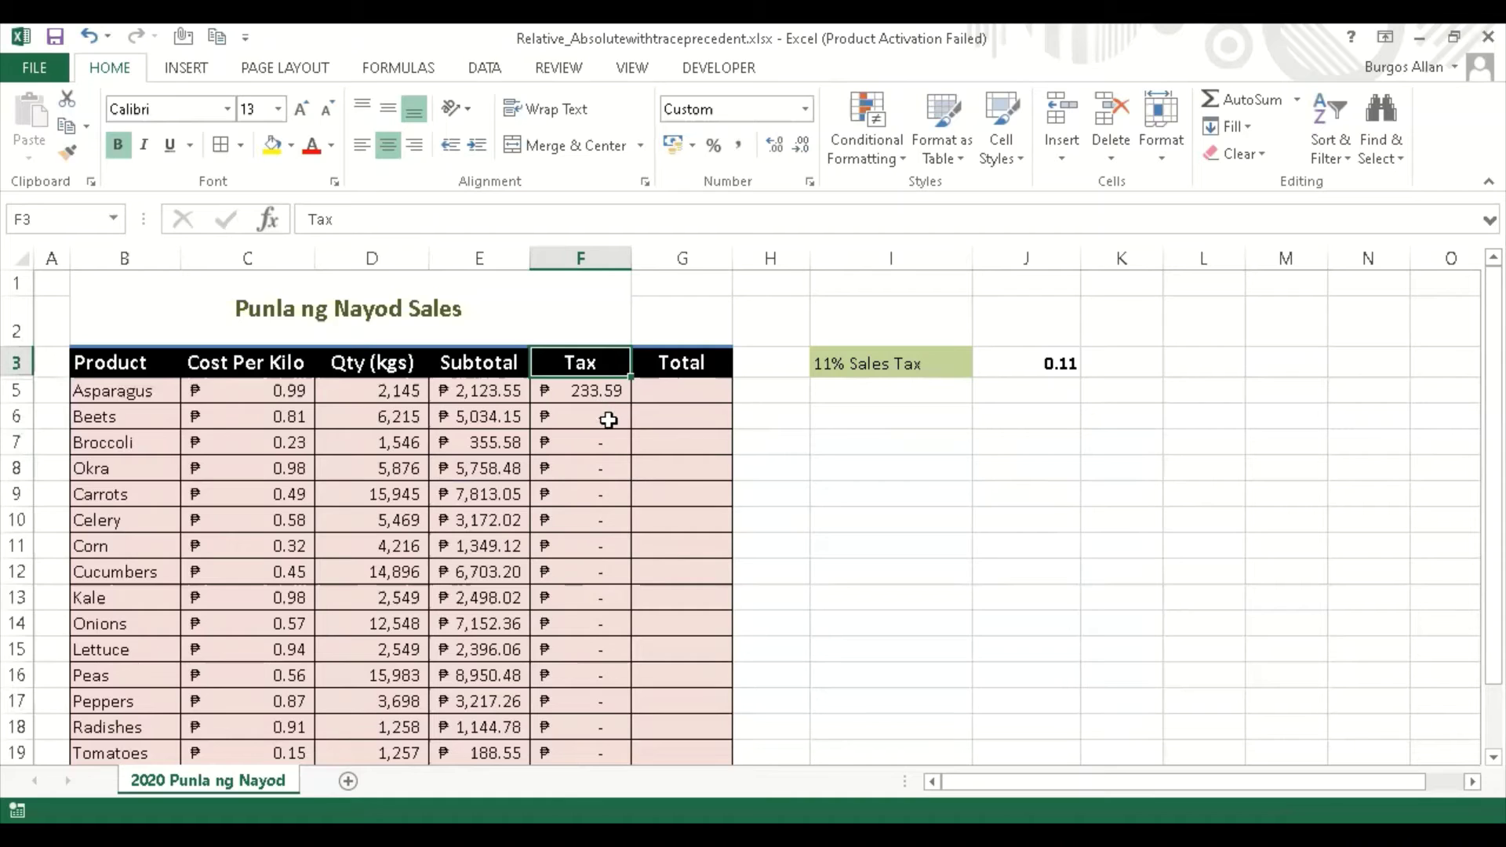
{"action": "left_click", "coordinate": [615, 391]}
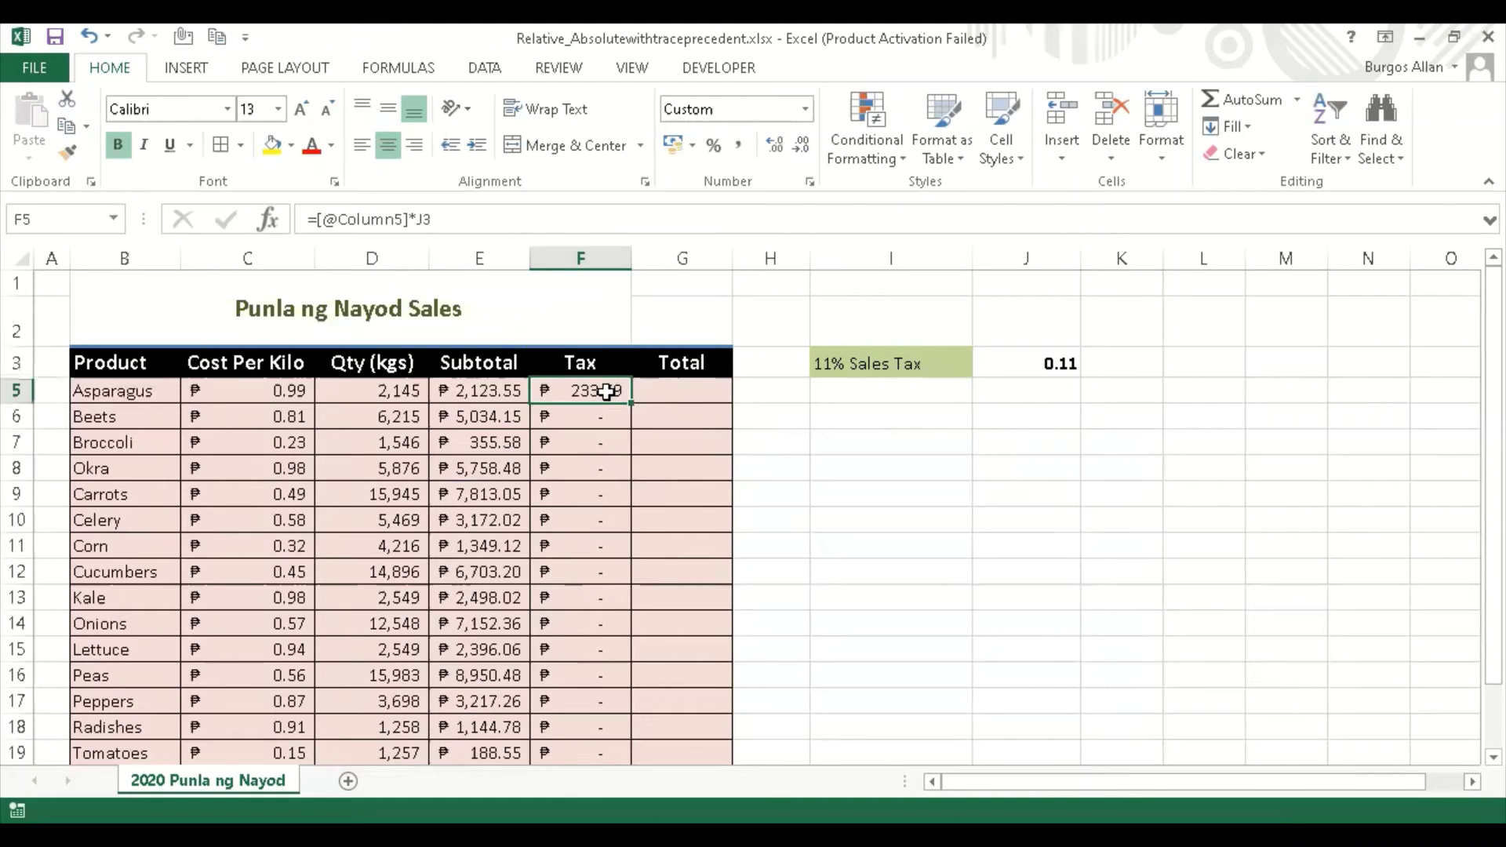
{"action": "double_click", "coordinate": [614, 391]}
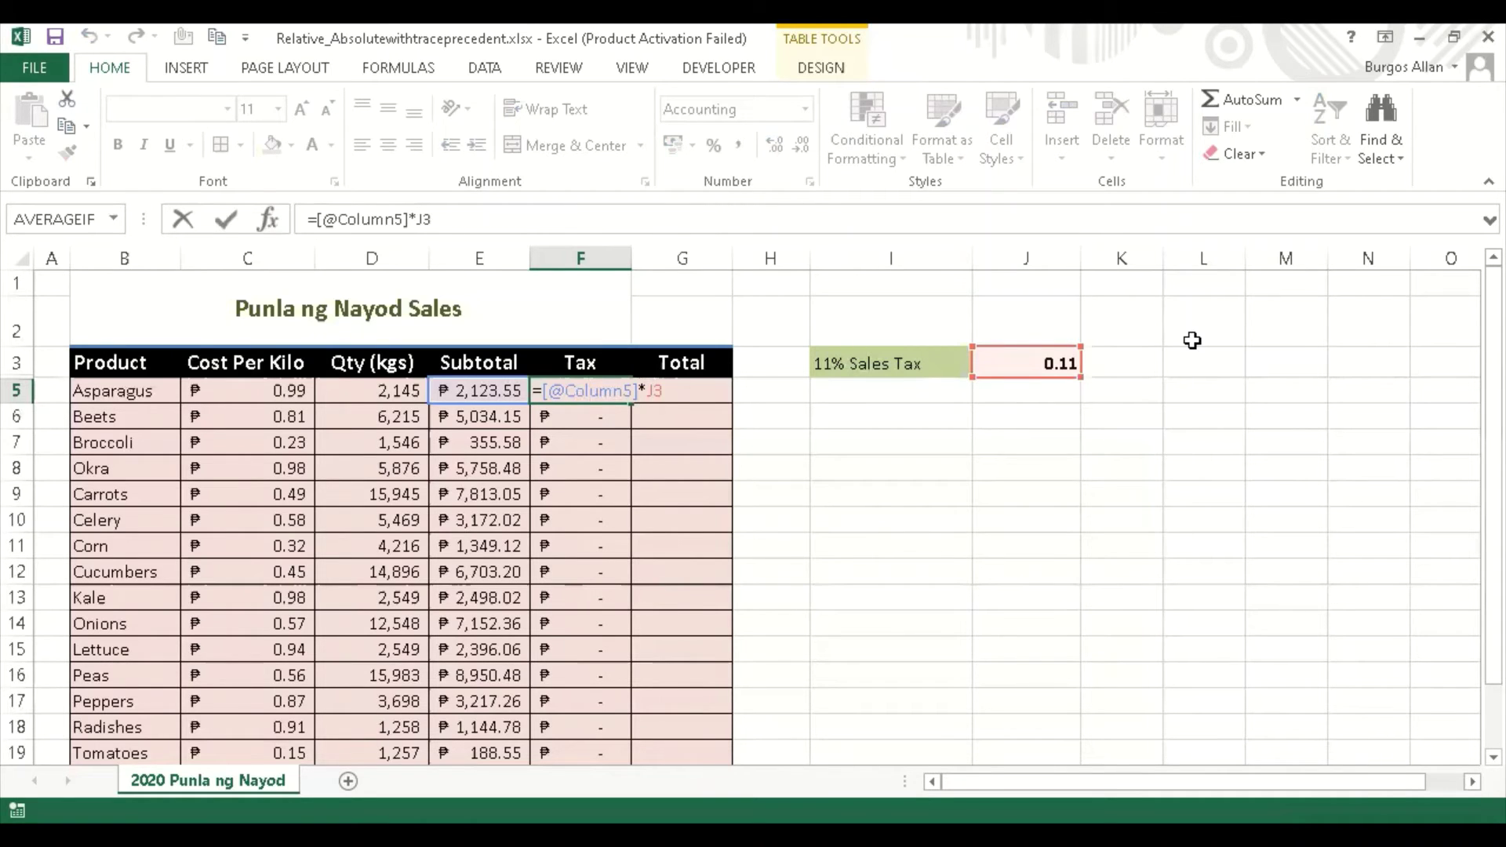
{"action": "key", "text": "F4"}
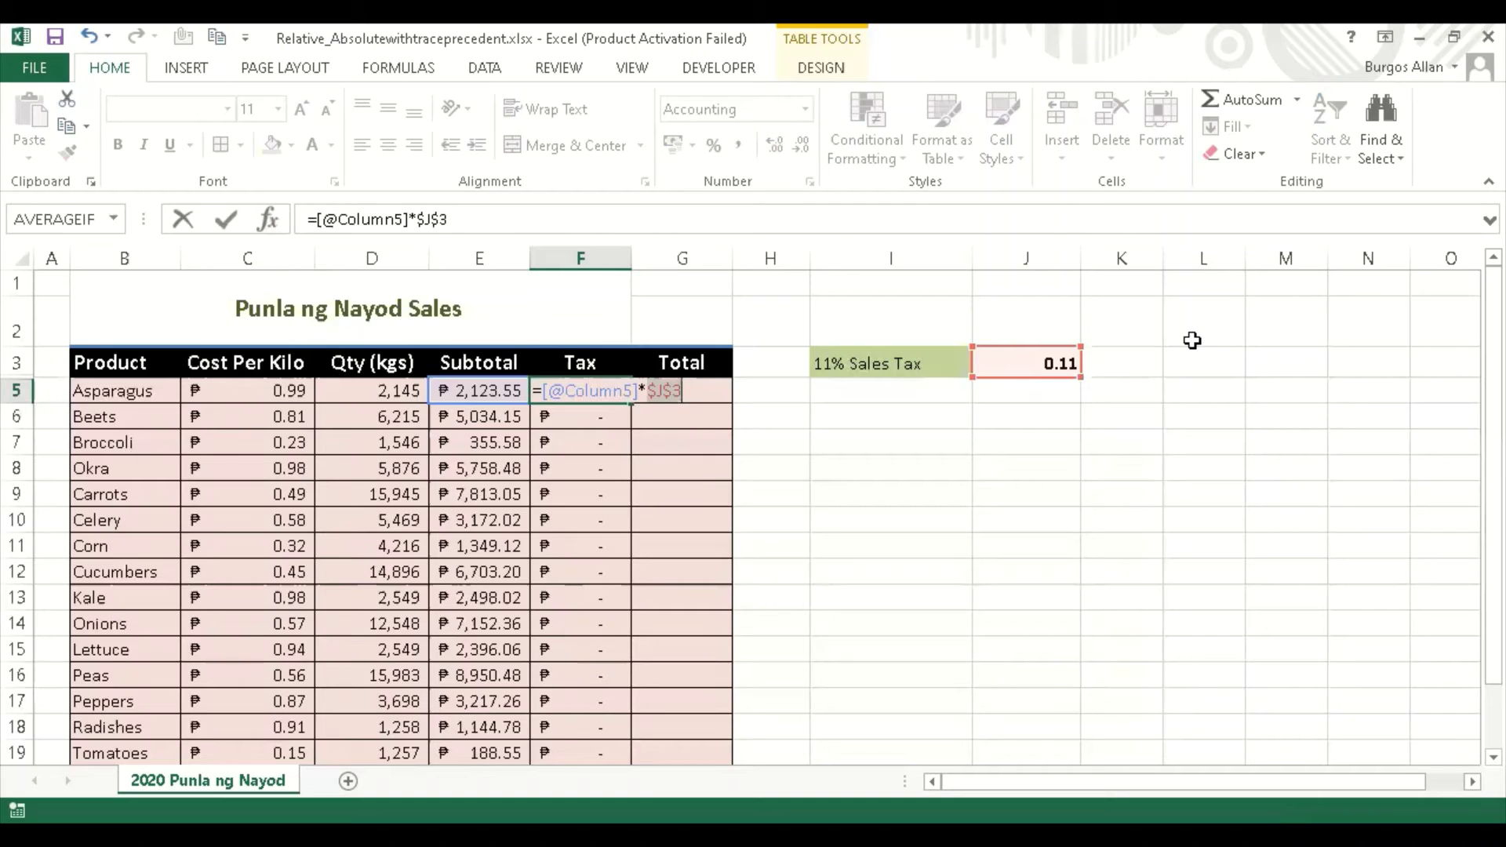
{"action": "key", "text": "Return"}
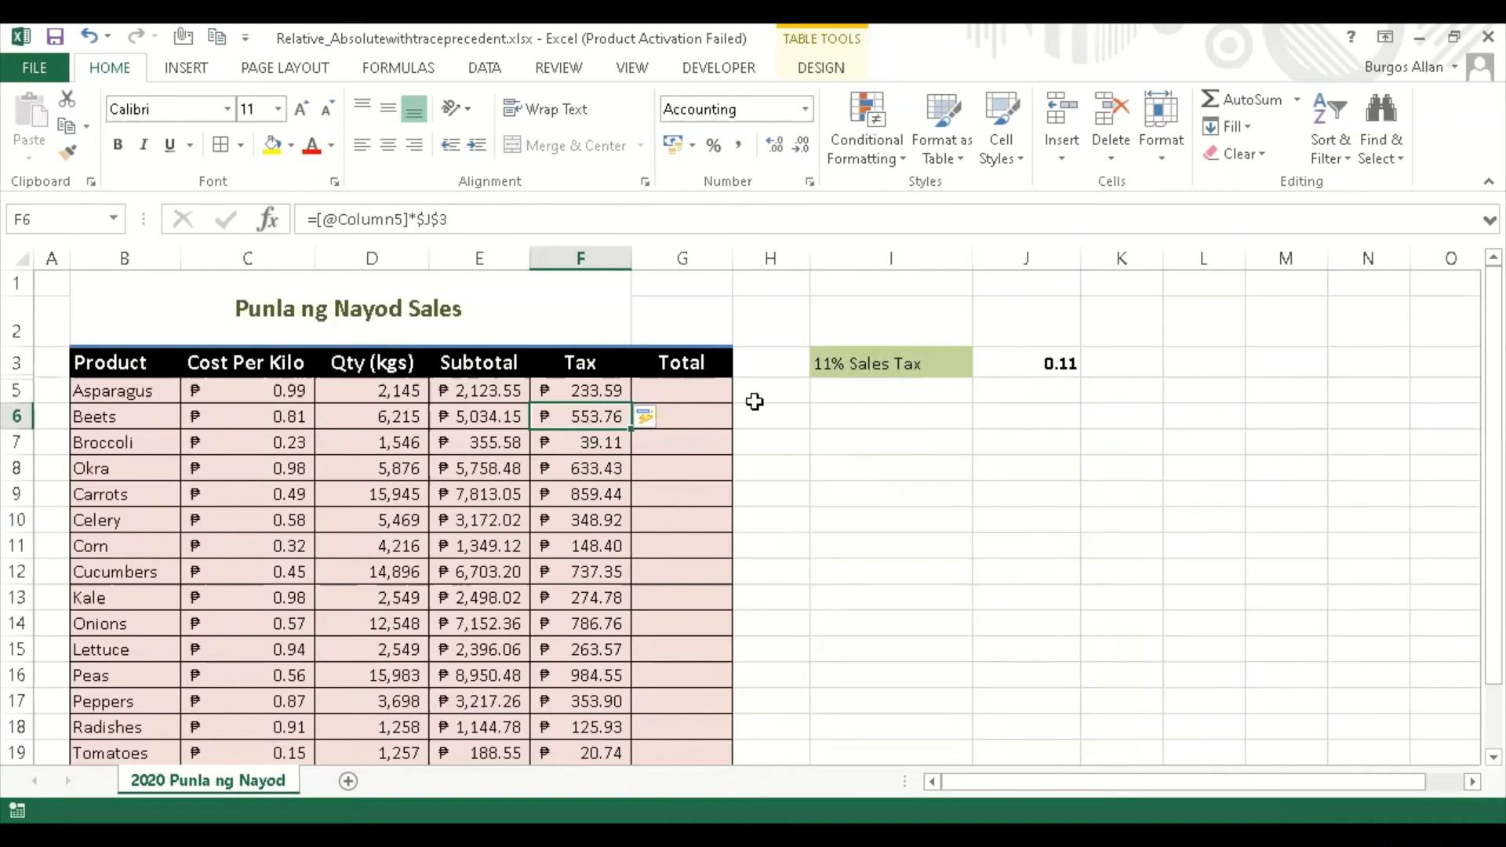
Clear the Tax cells F6 to F21 again, leaving only the absolute-reference formula in F5.
{"action": "key", "text": "ctrl+shift+Down"}
{"action": "key", "text": "Delete"}
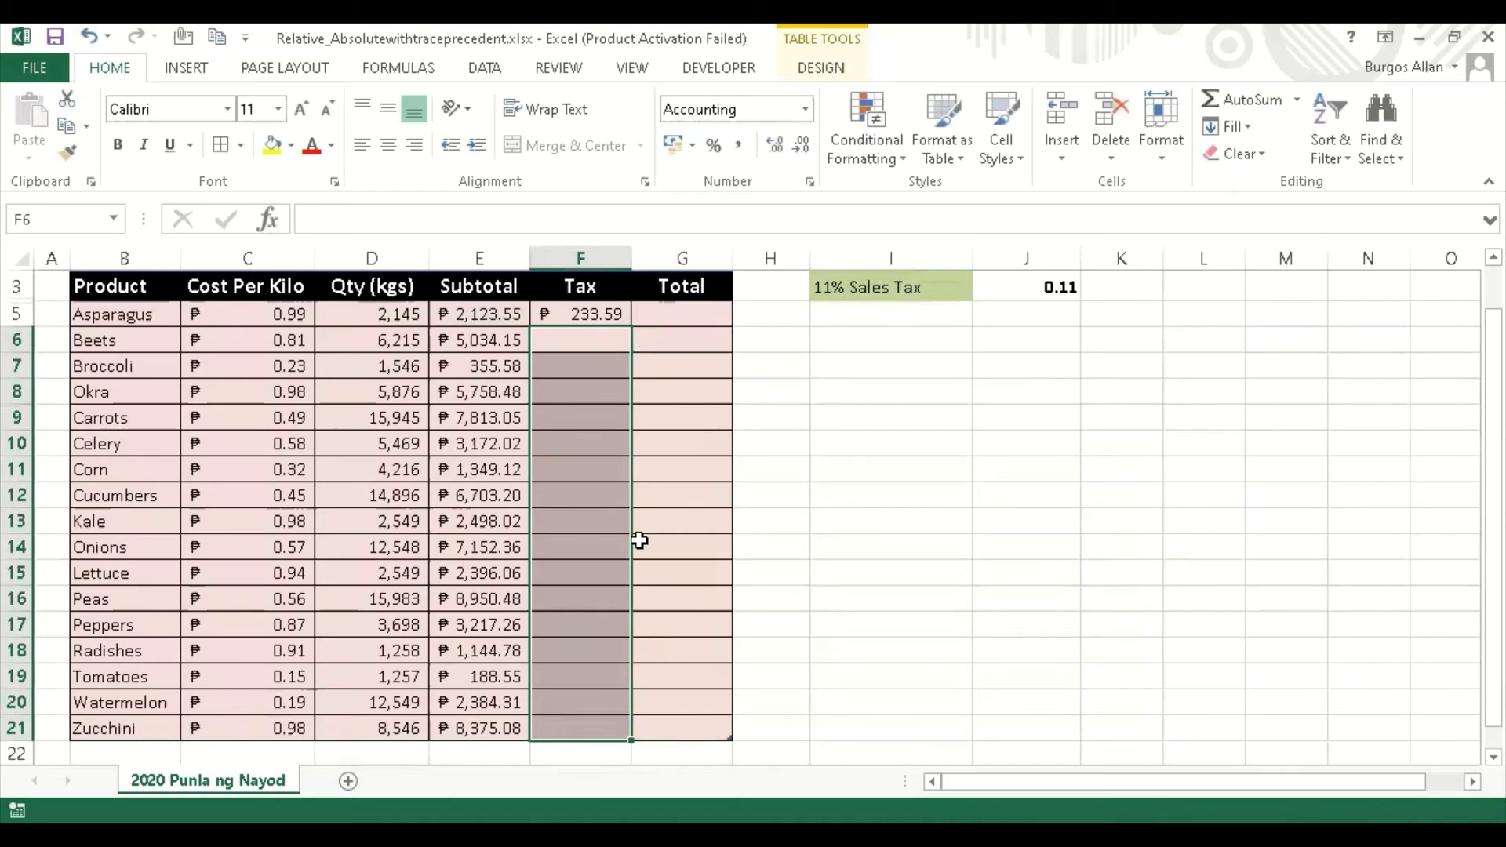
Trace the precedents of the Asparagus Tax formula in F5, and remove the arrows after viewing them.
{"action": "left_click", "coordinate": [605, 388]}
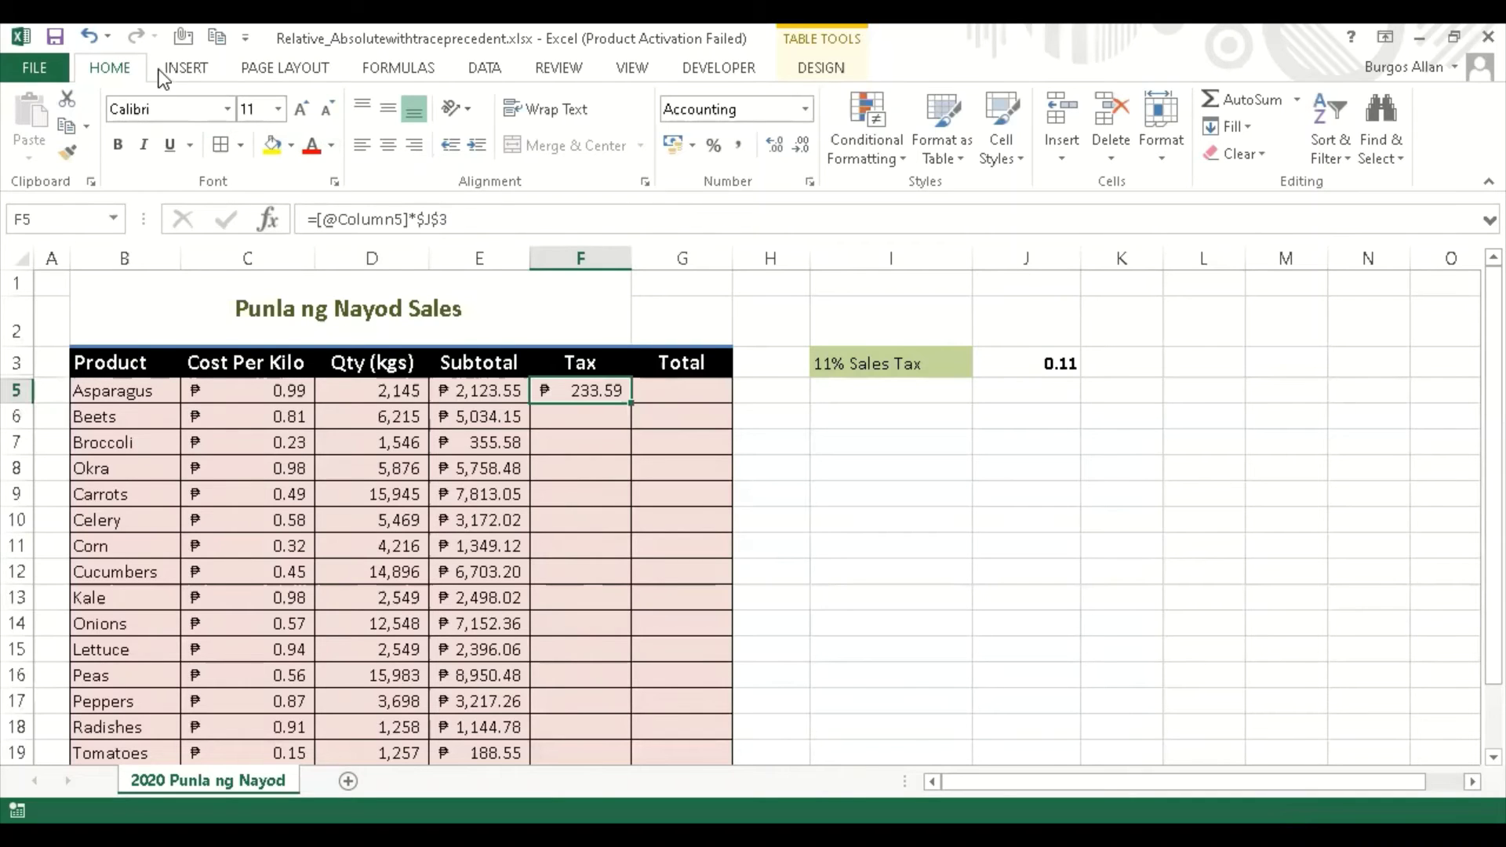
{"action": "left_click", "coordinate": [407, 72]}
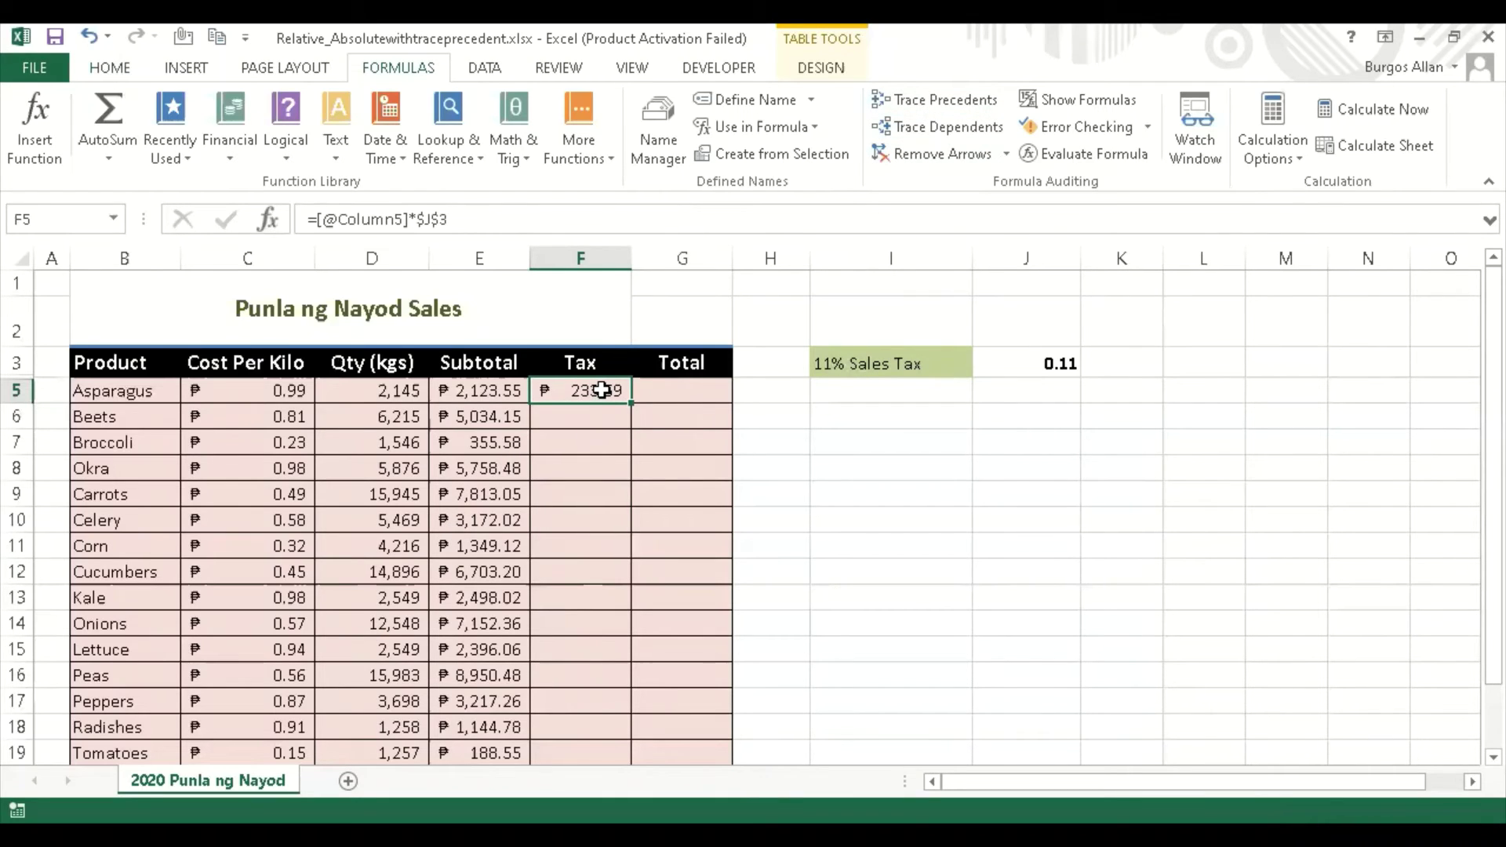
{"action": "left_click", "coordinate": [976, 102]}
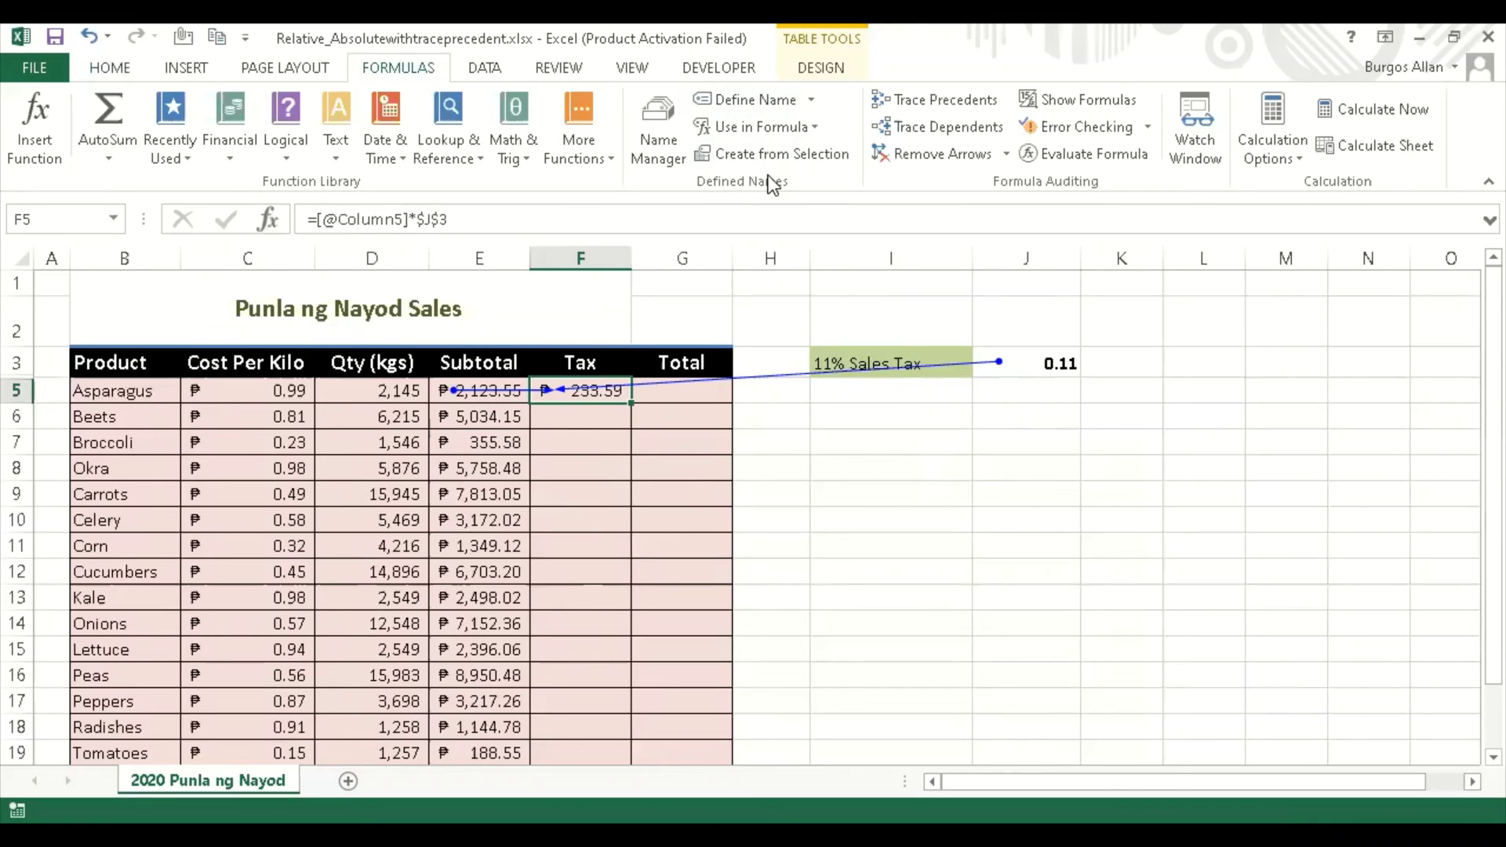
{"action": "left_click", "coordinate": [952, 154]}
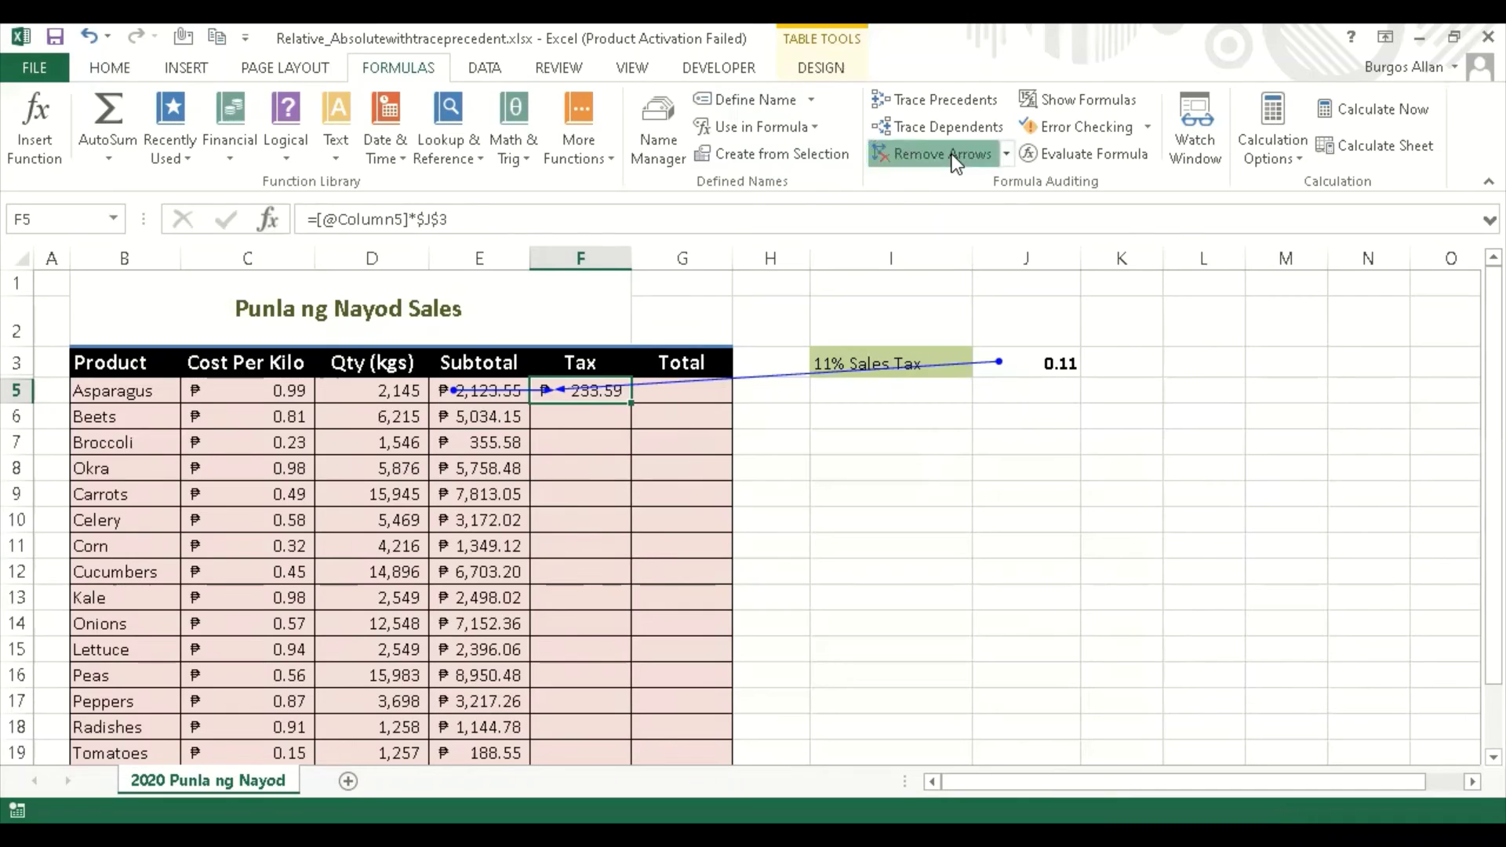
{"action": "left_click", "coordinate": [871, 521]}
Fill the absolute-reference Tax formula from F5 down to F21 and check the formula in the Zucchini row.
{"action": "left_click", "coordinate": [582, 401]}
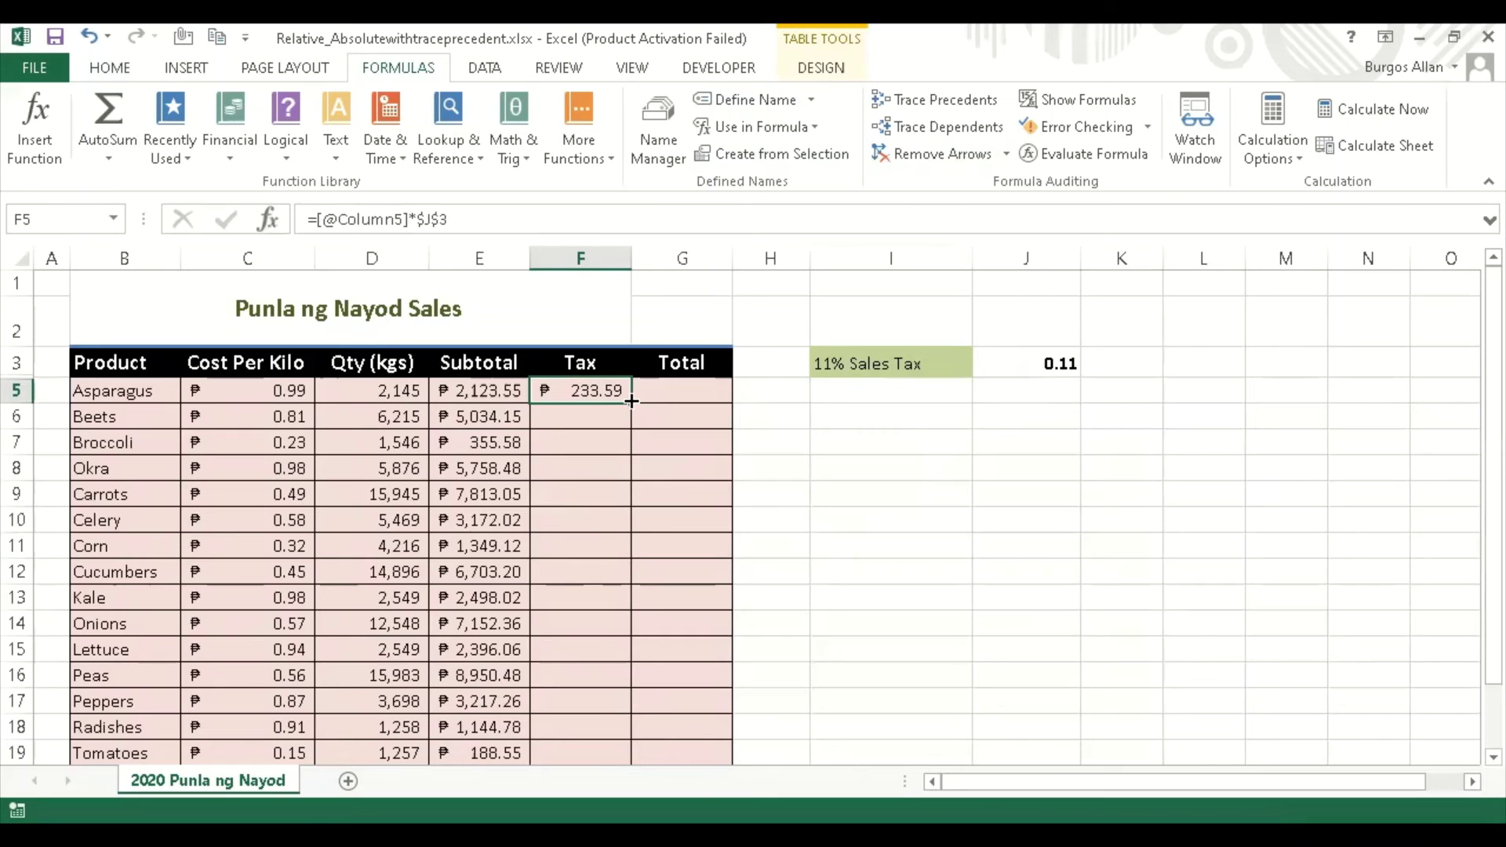
{"action": "double_click", "coordinate": [631, 401]}
{"action": "scroll", "coordinate": [643, 572], "scroll_direction": "down", "scroll_amount": 2}
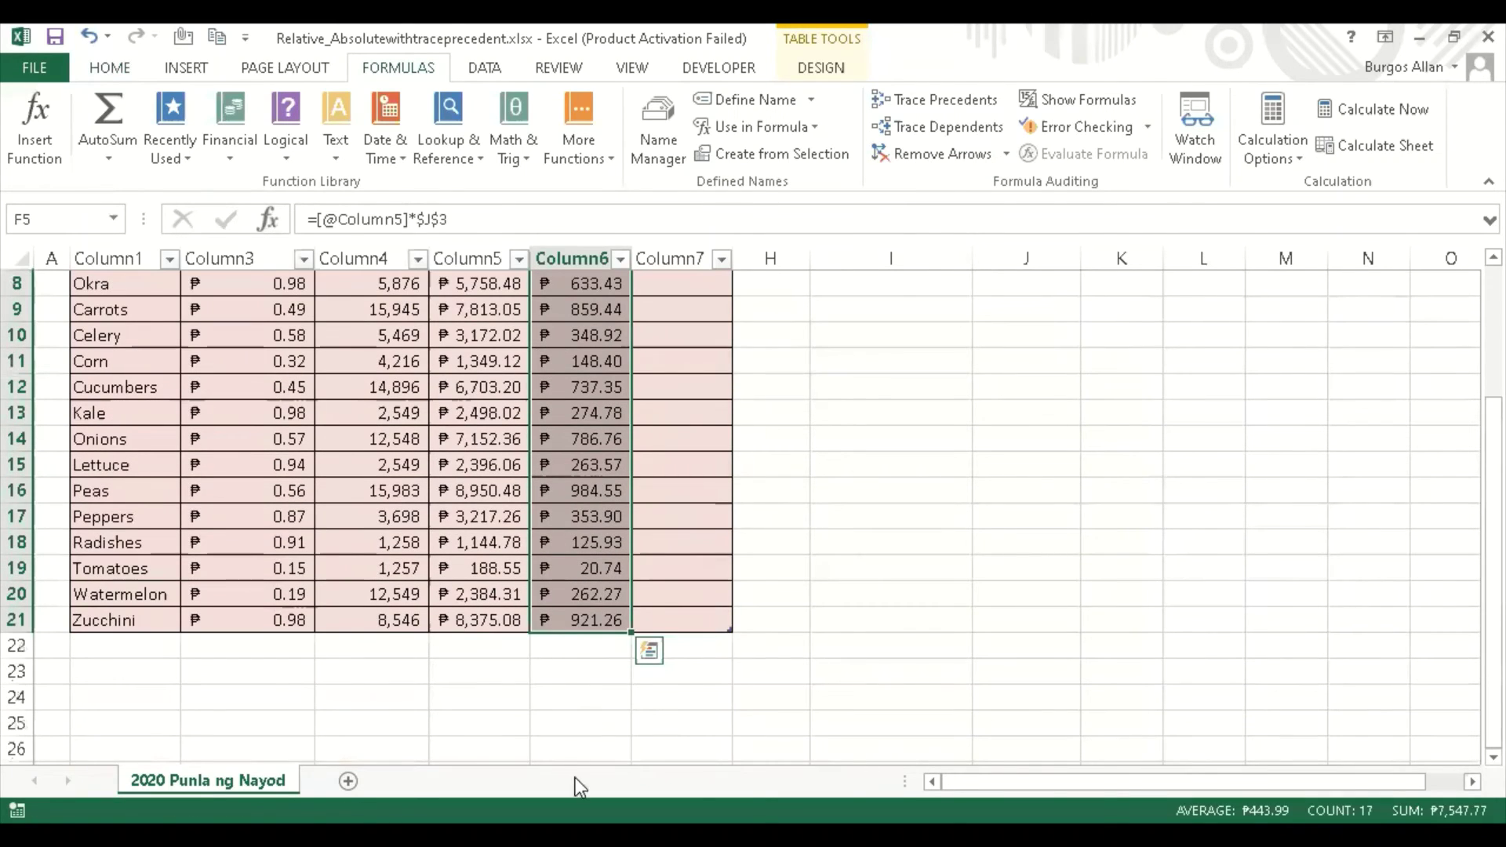
{"action": "left_click", "coordinate": [588, 672]}
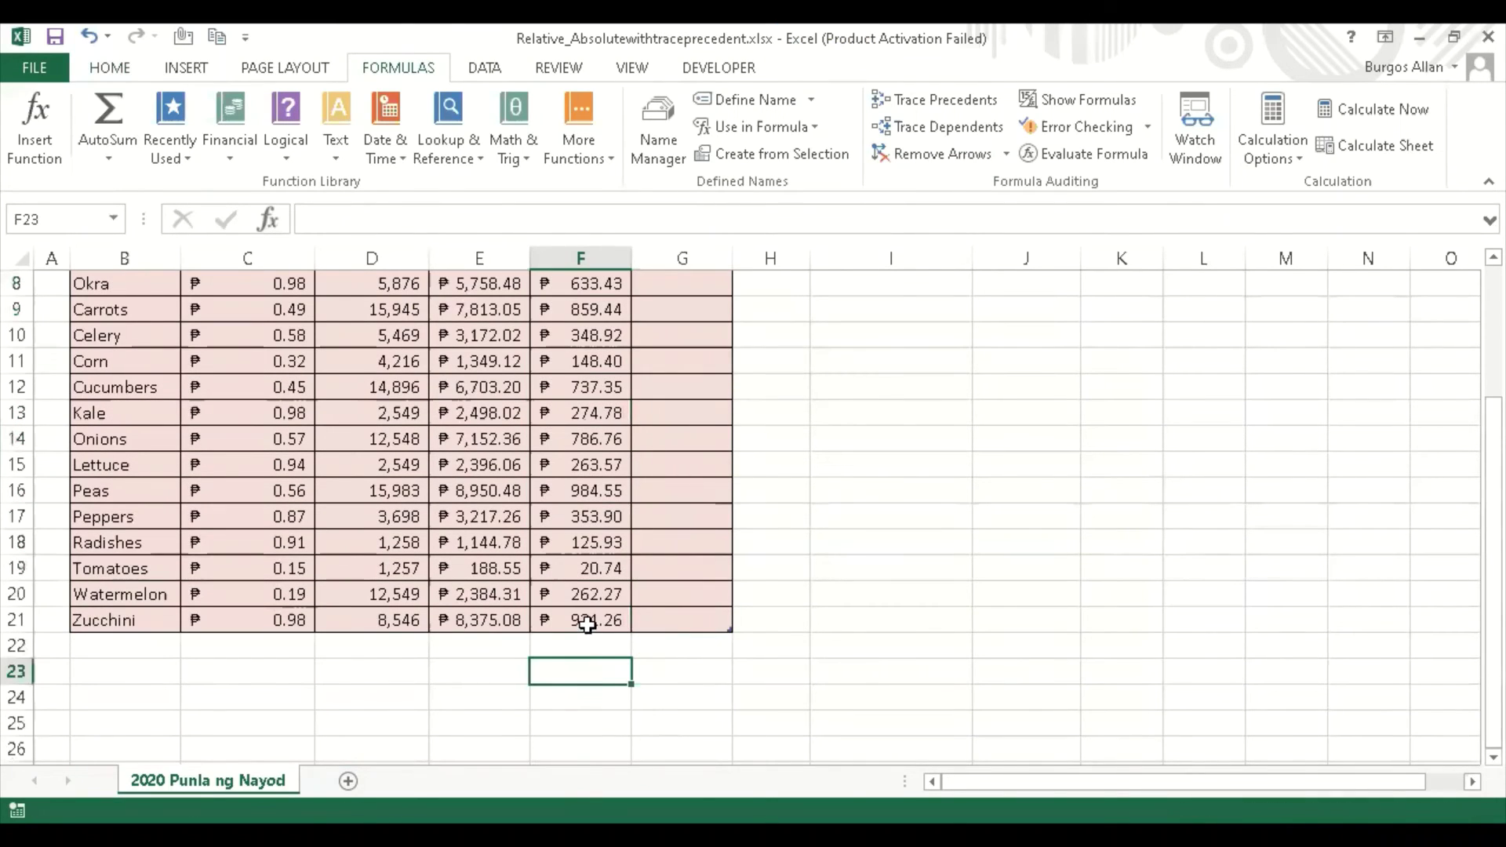
{"action": "left_click", "coordinate": [587, 624]}
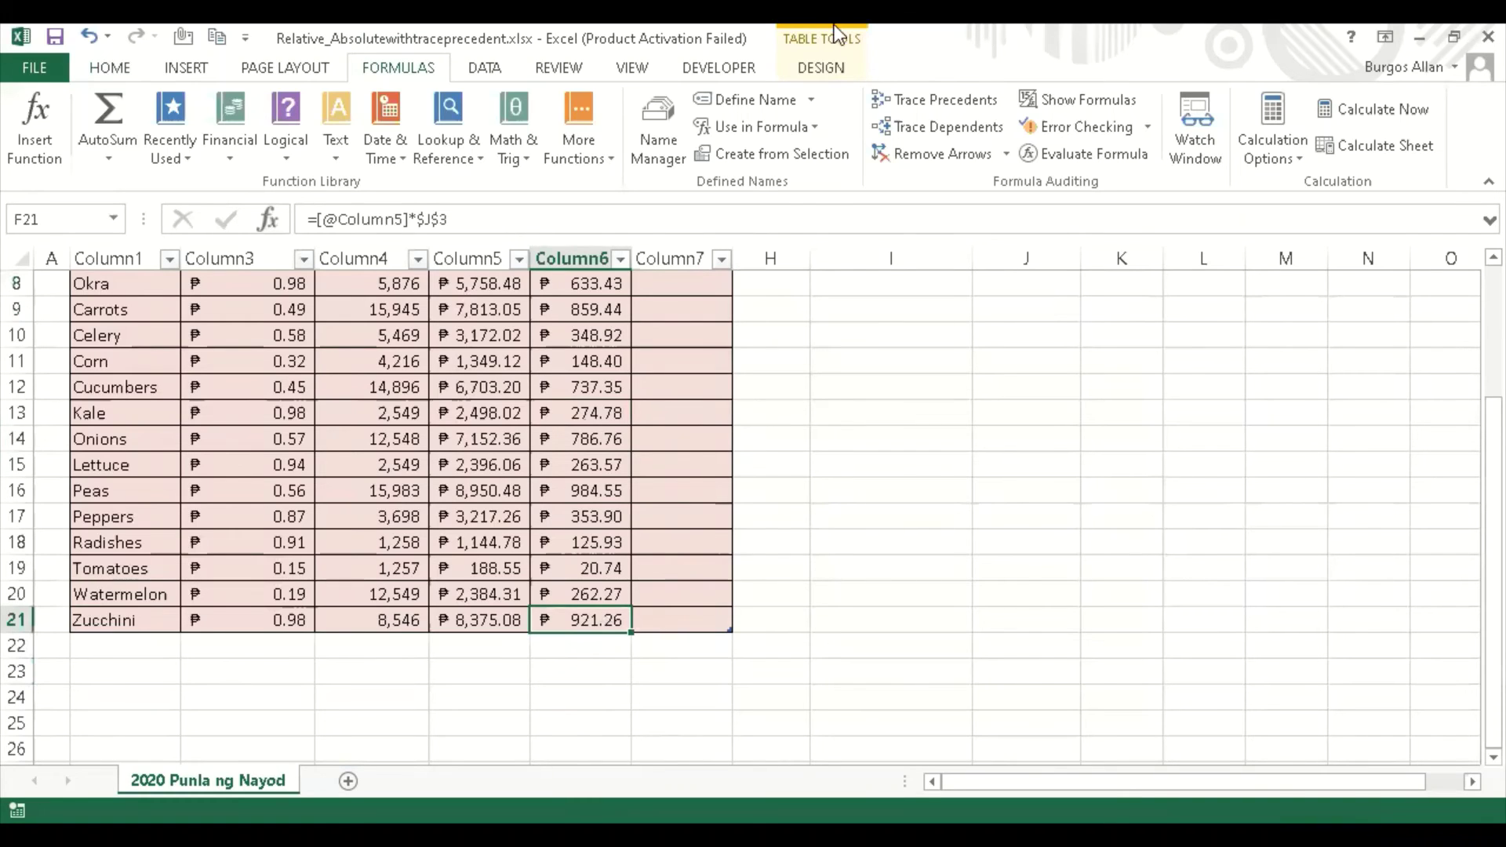
Trace the precedents of the Zucchini Tax formula in F21 and follow the arrows to its Subtotal and the sales tax rate.
{"action": "left_click", "coordinate": [948, 102]}
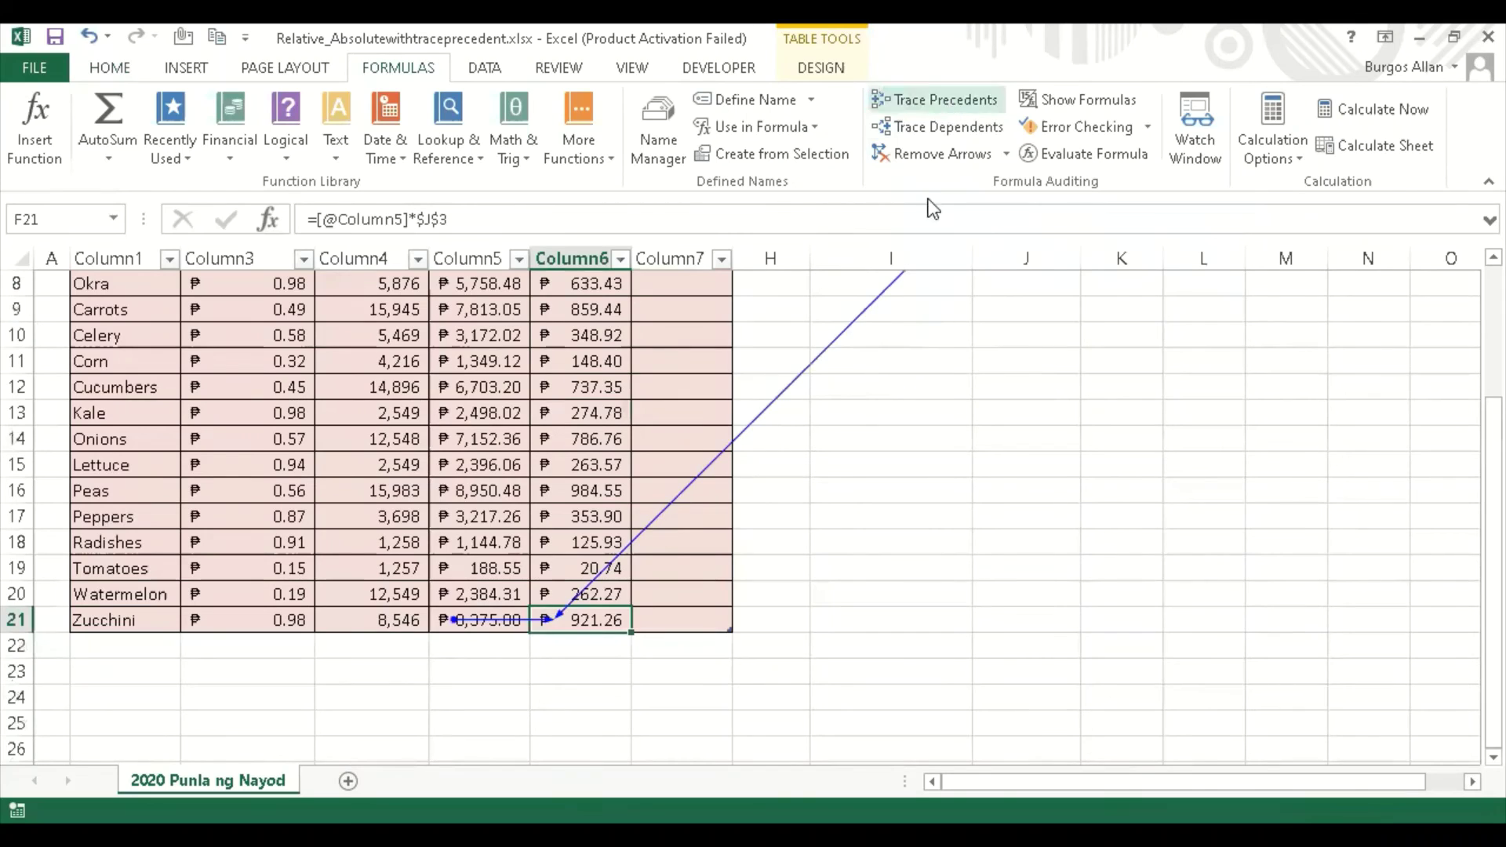
{"action": "scroll", "coordinate": [716, 625], "scroll_direction": "up", "scroll_amount": 3}
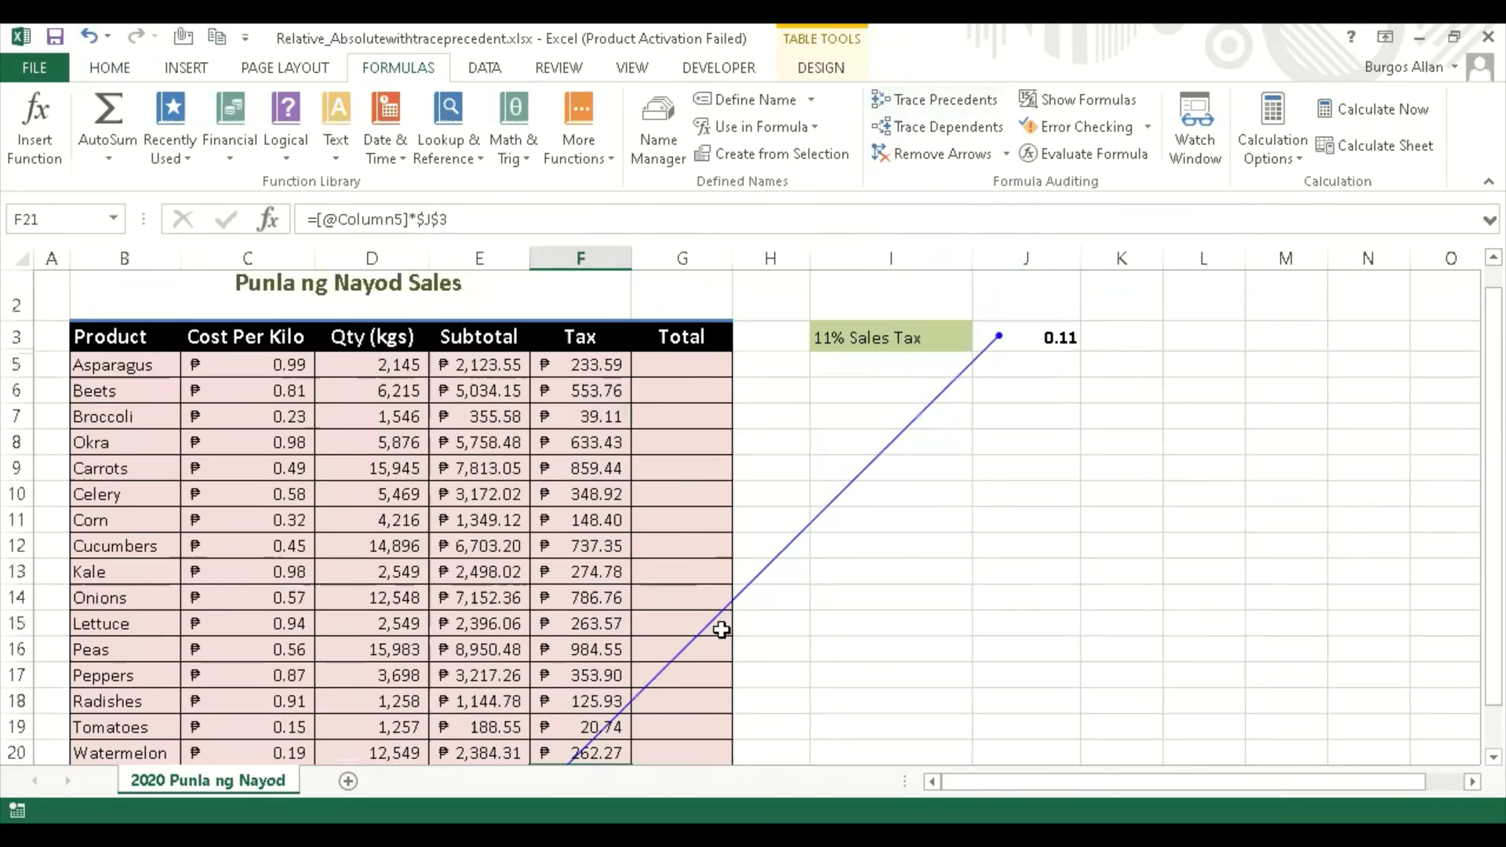
{"action": "scroll", "coordinate": [912, 566], "scroll_direction": "down", "scroll_amount": 2}
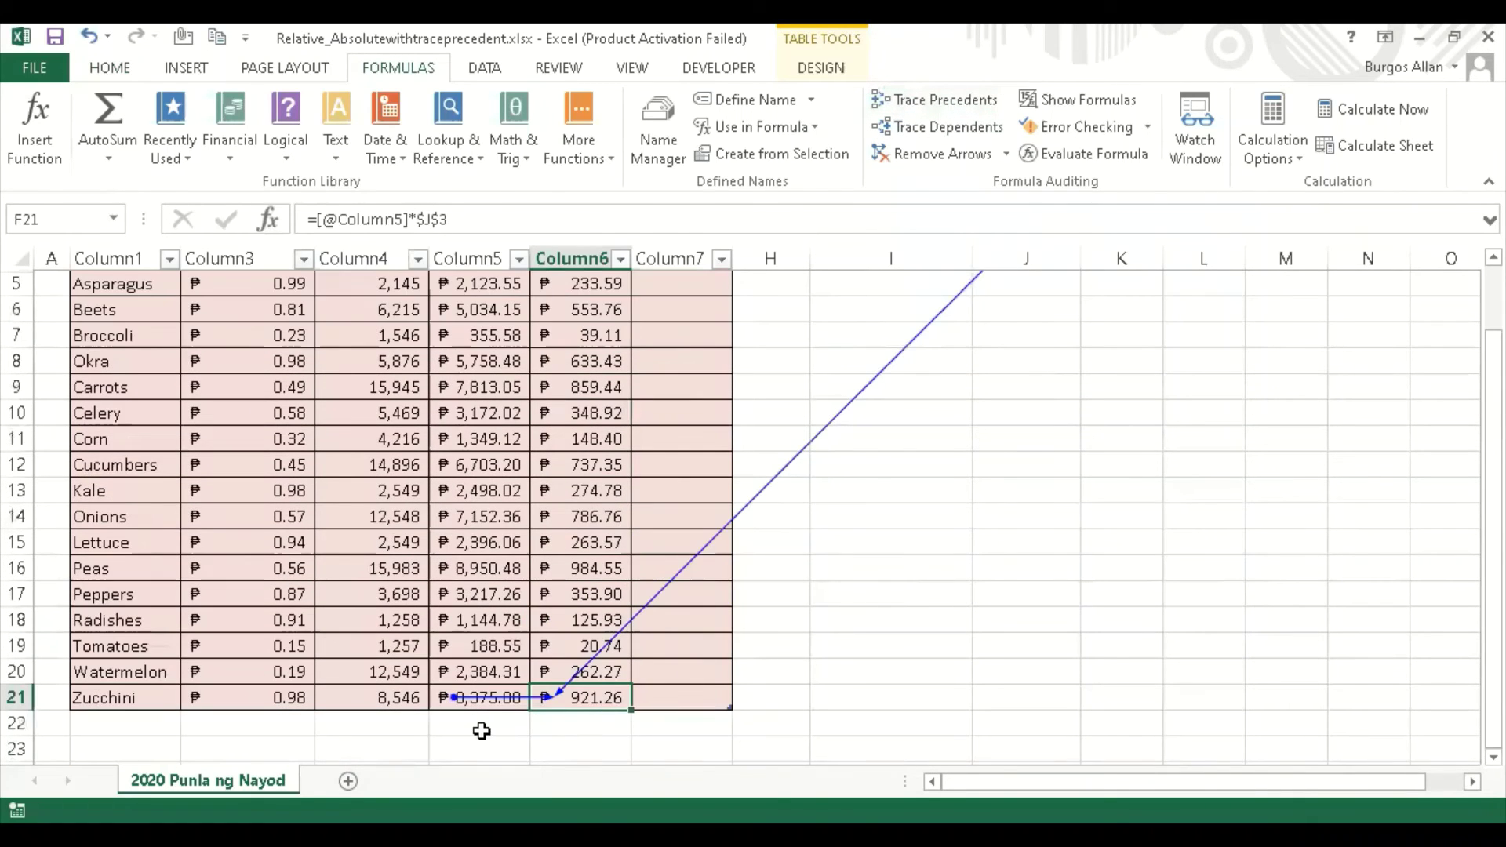
{"action": "scroll", "coordinate": [482, 731], "scroll_direction": "up", "scroll_amount": 2}
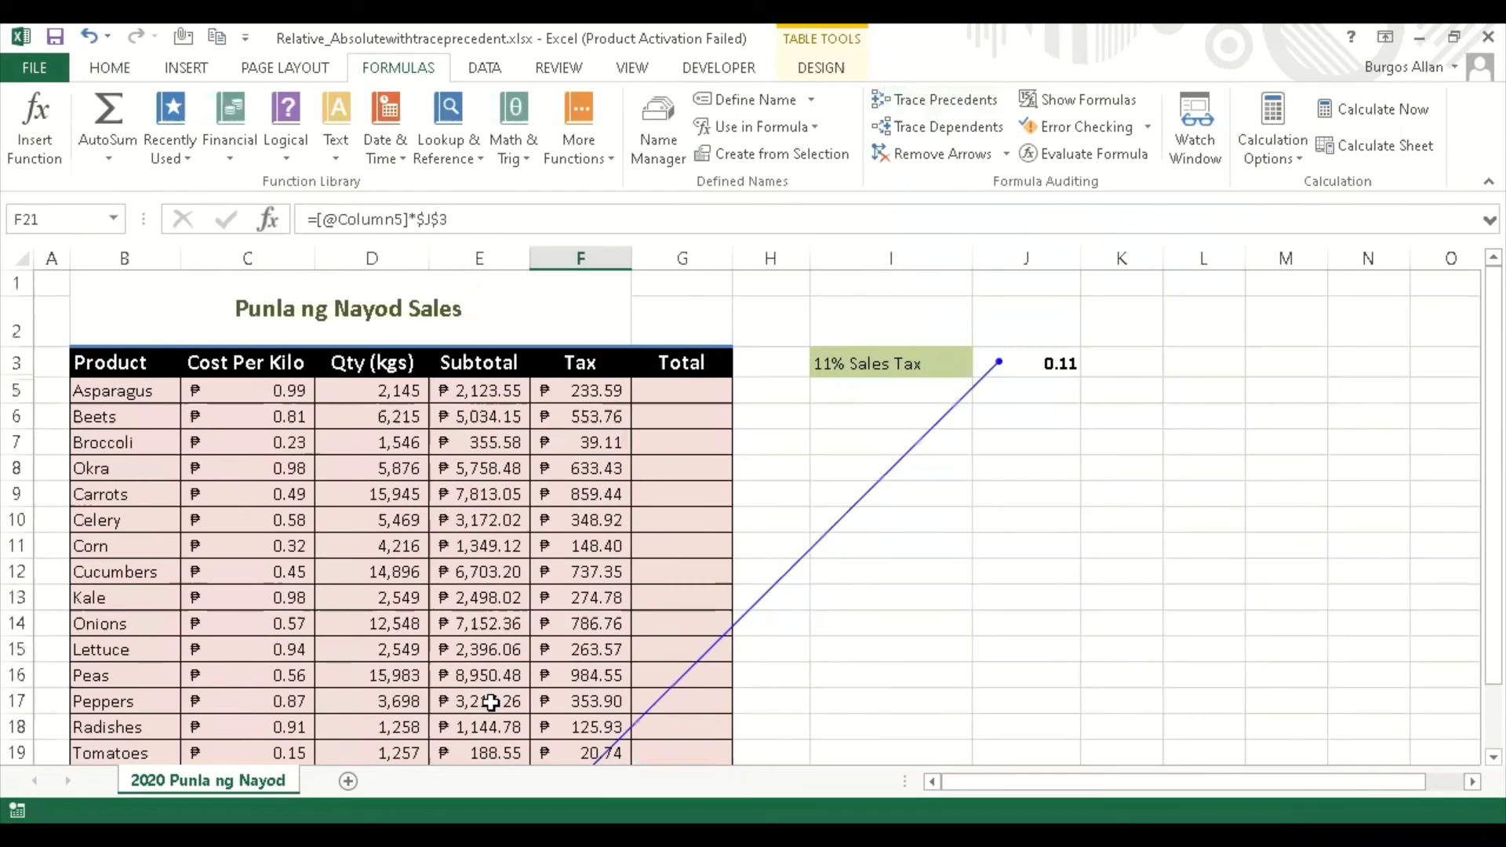
{"action": "scroll", "coordinate": [531, 460], "scroll_direction": "down", "scroll_amount": 2}
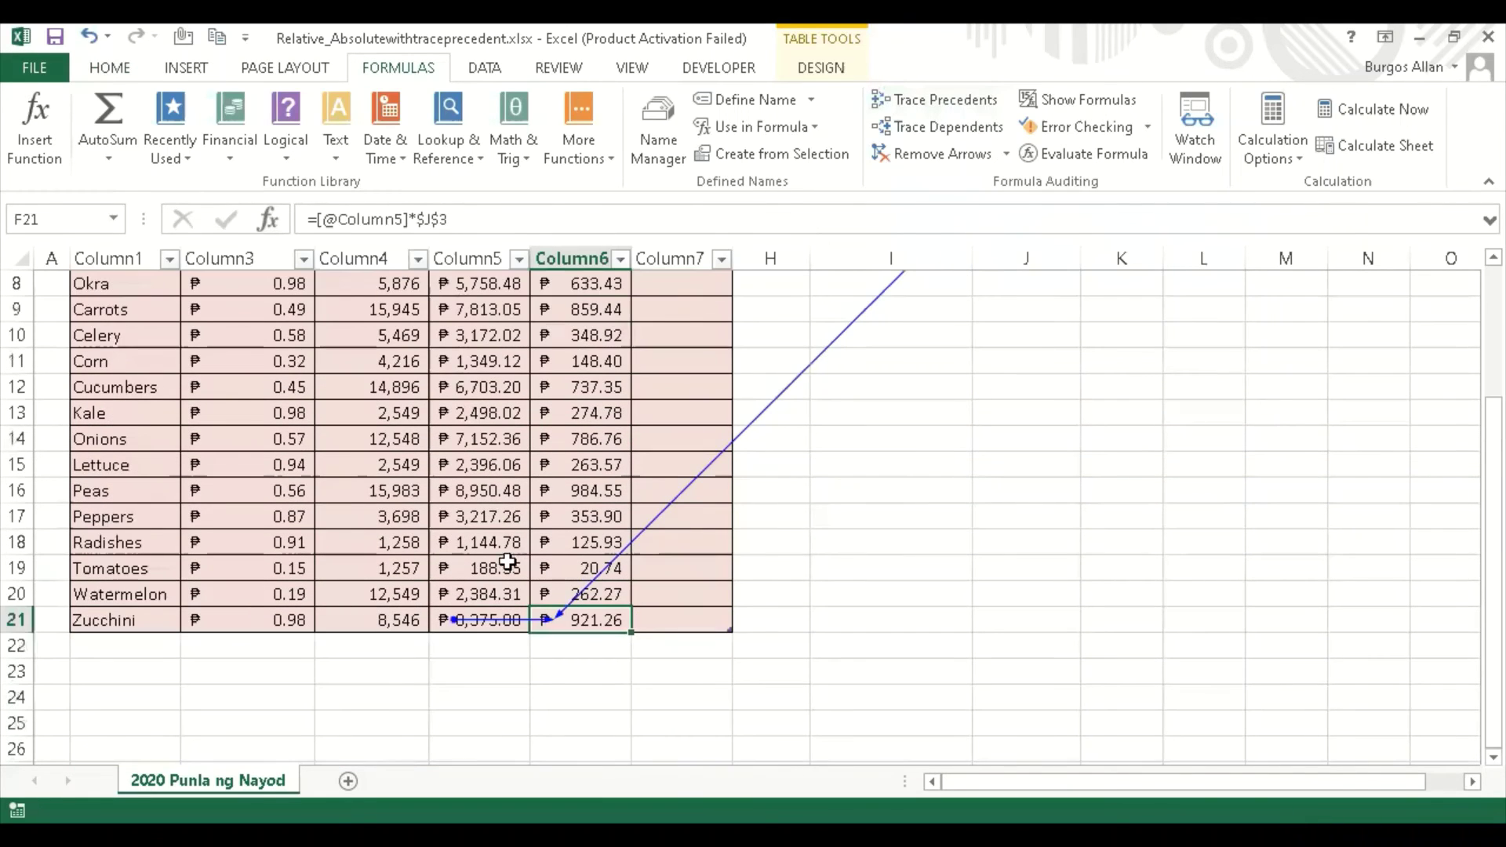
{"action": "scroll", "coordinate": [1052, 411], "scroll_direction": "up", "scroll_amount": 2}
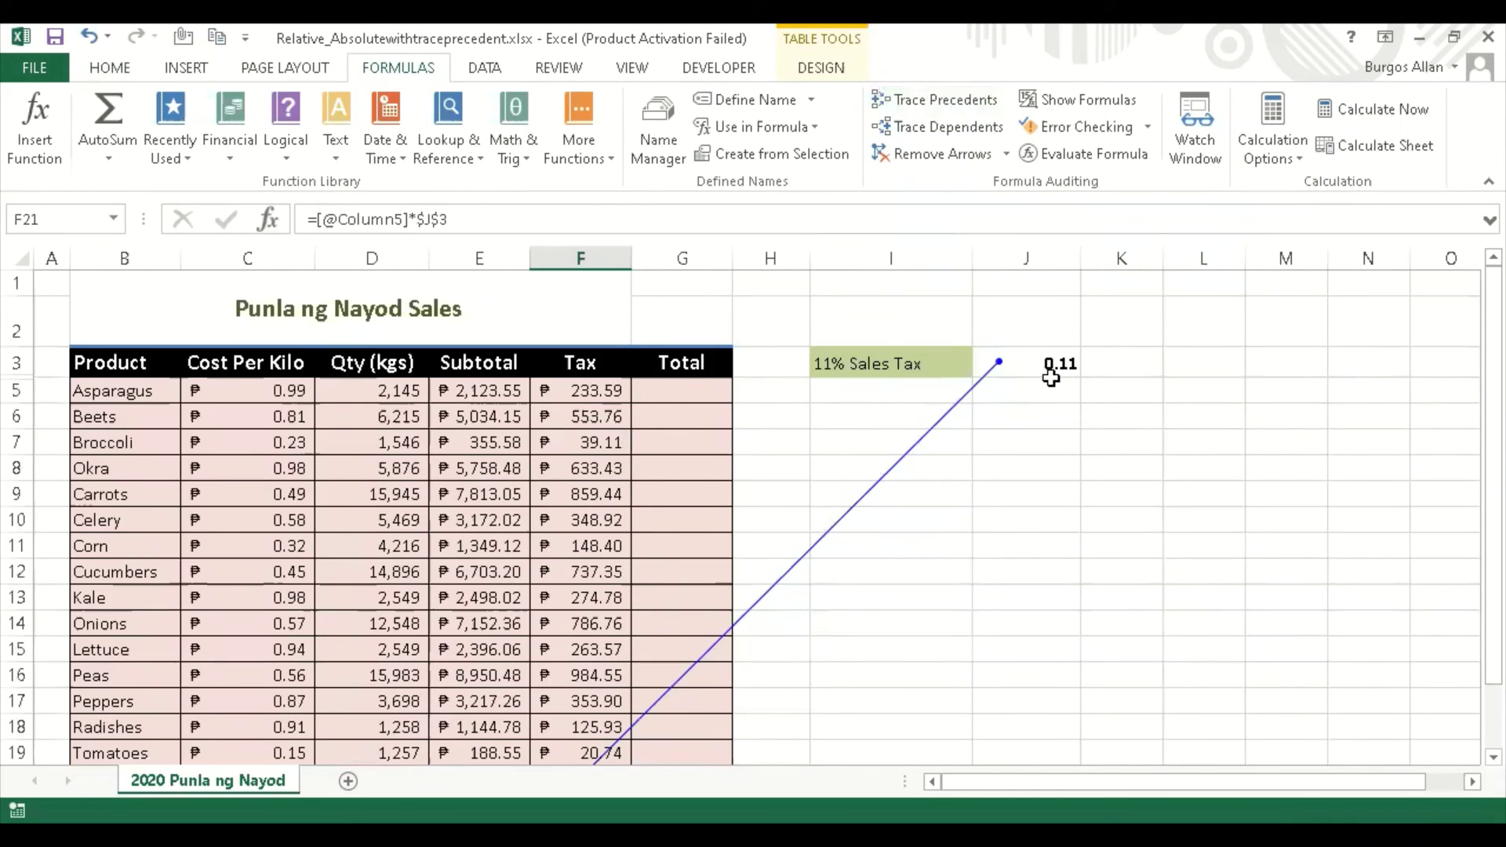
Trace the precedents of the Asparagus Tax formula in F5 for comparison with F21, and remove all the arrows.
{"action": "left_click", "coordinate": [590, 392]}
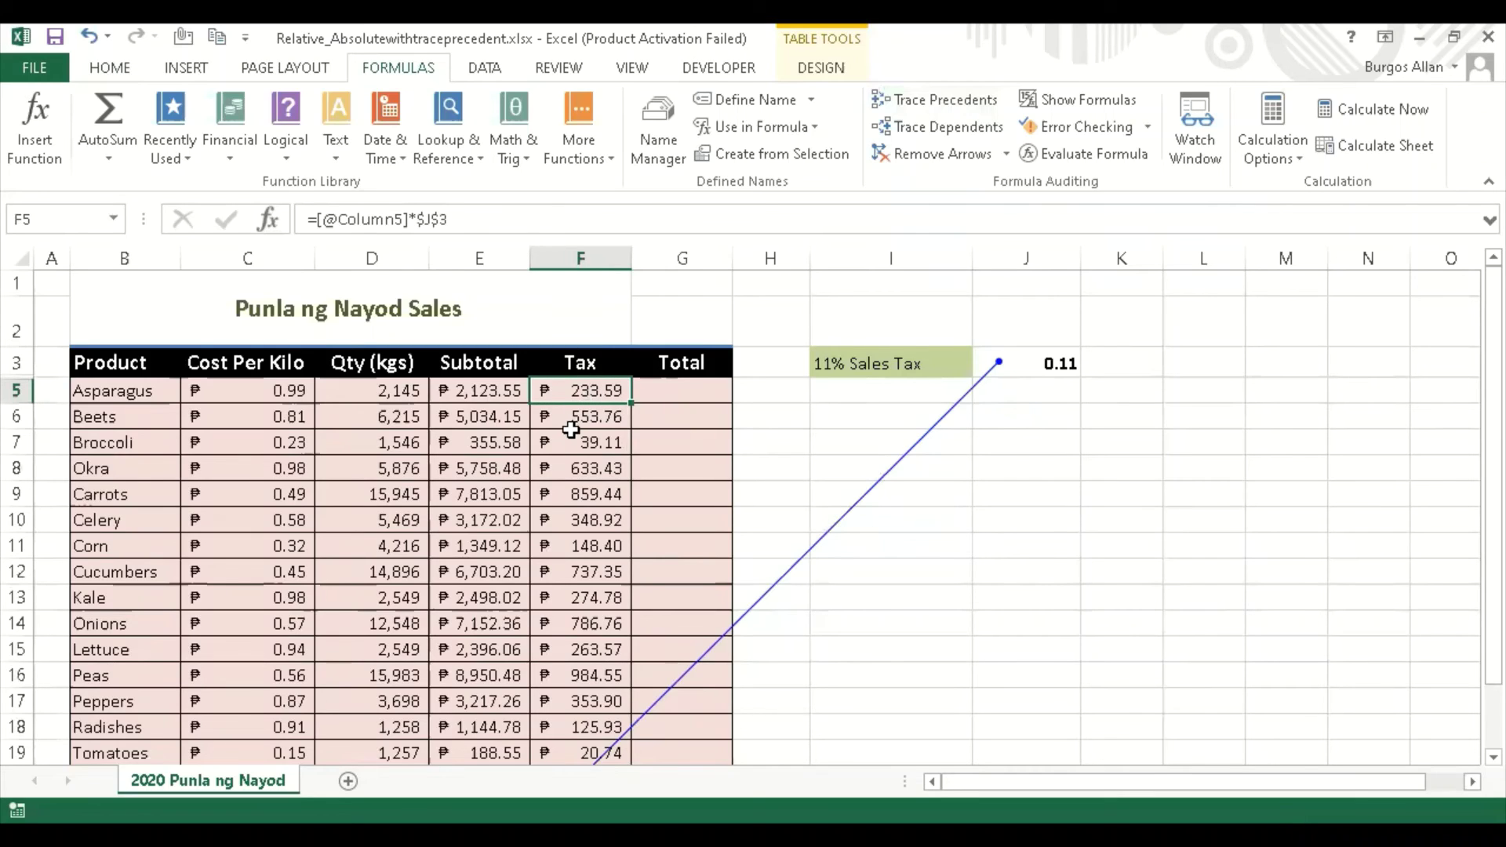
{"action": "left_click", "coordinate": [927, 103]}
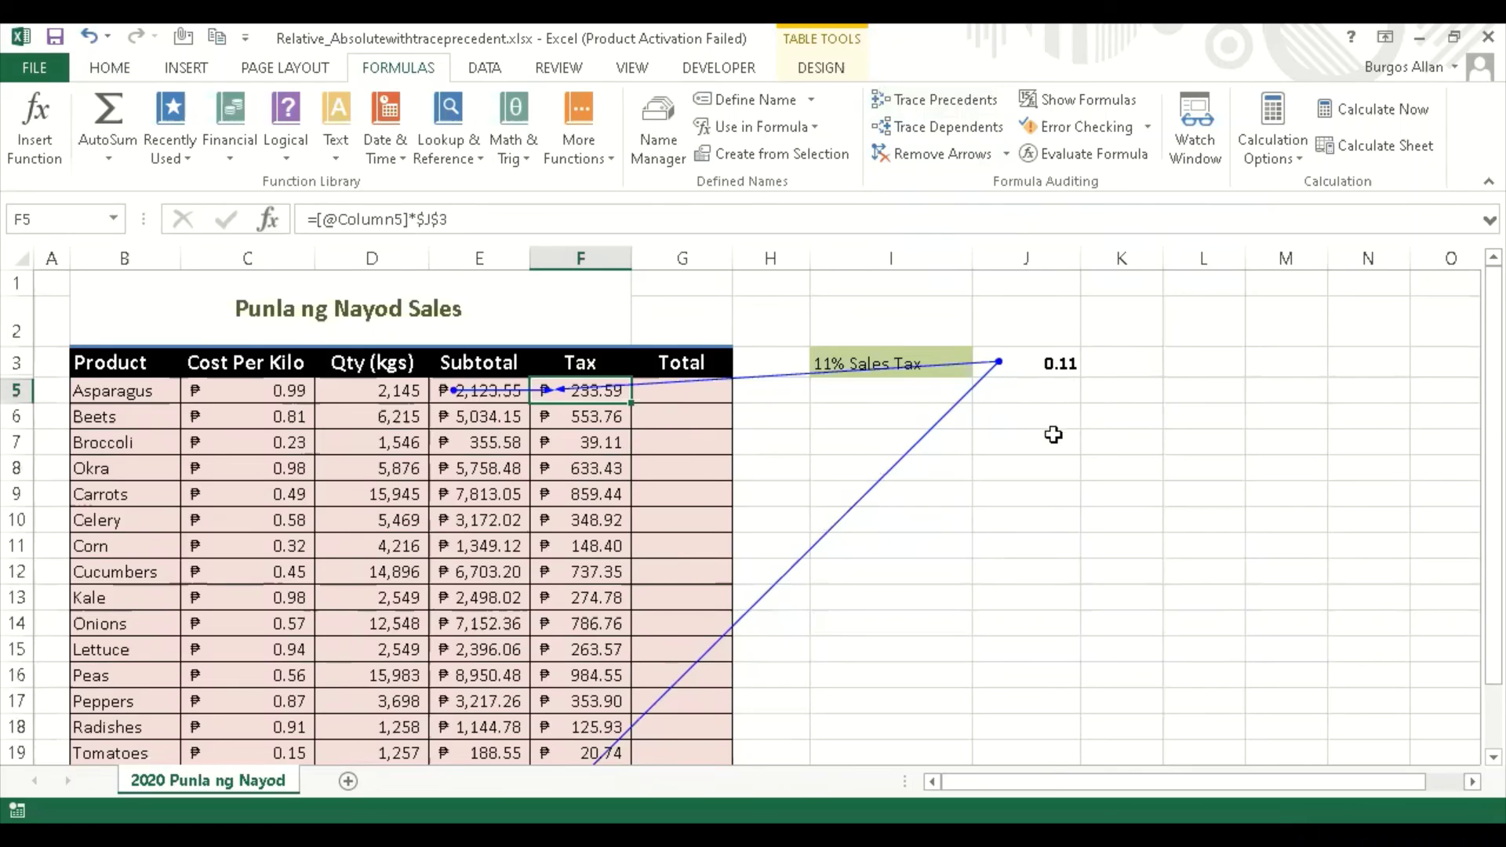
{"action": "left_click", "coordinate": [934, 162]}
{"action": "left_click", "coordinate": [918, 516]}
{"action": "left_click", "coordinate": [679, 388]}
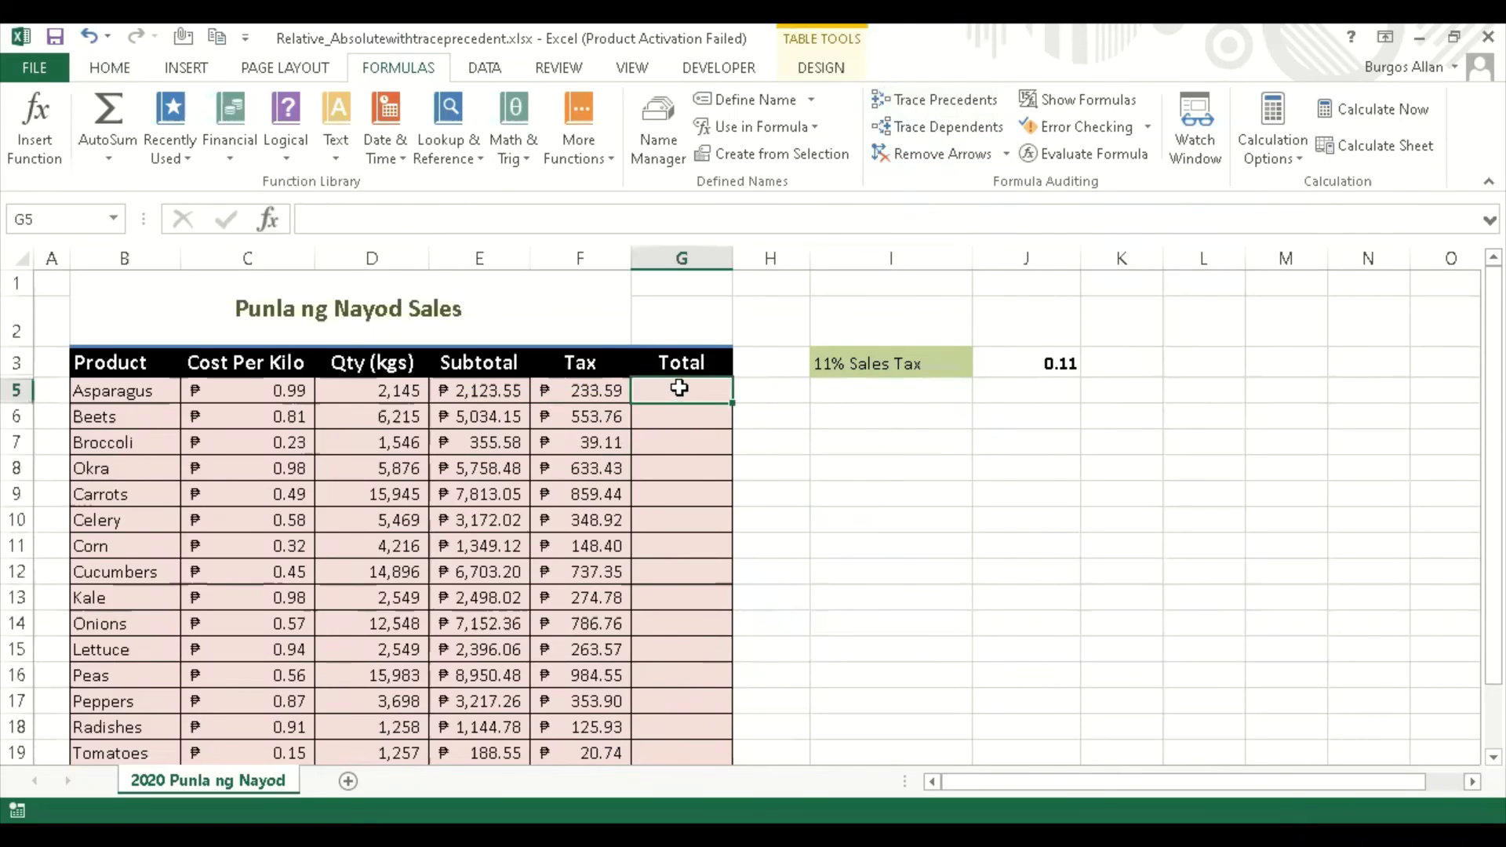
{"action": "type", "text": "="}
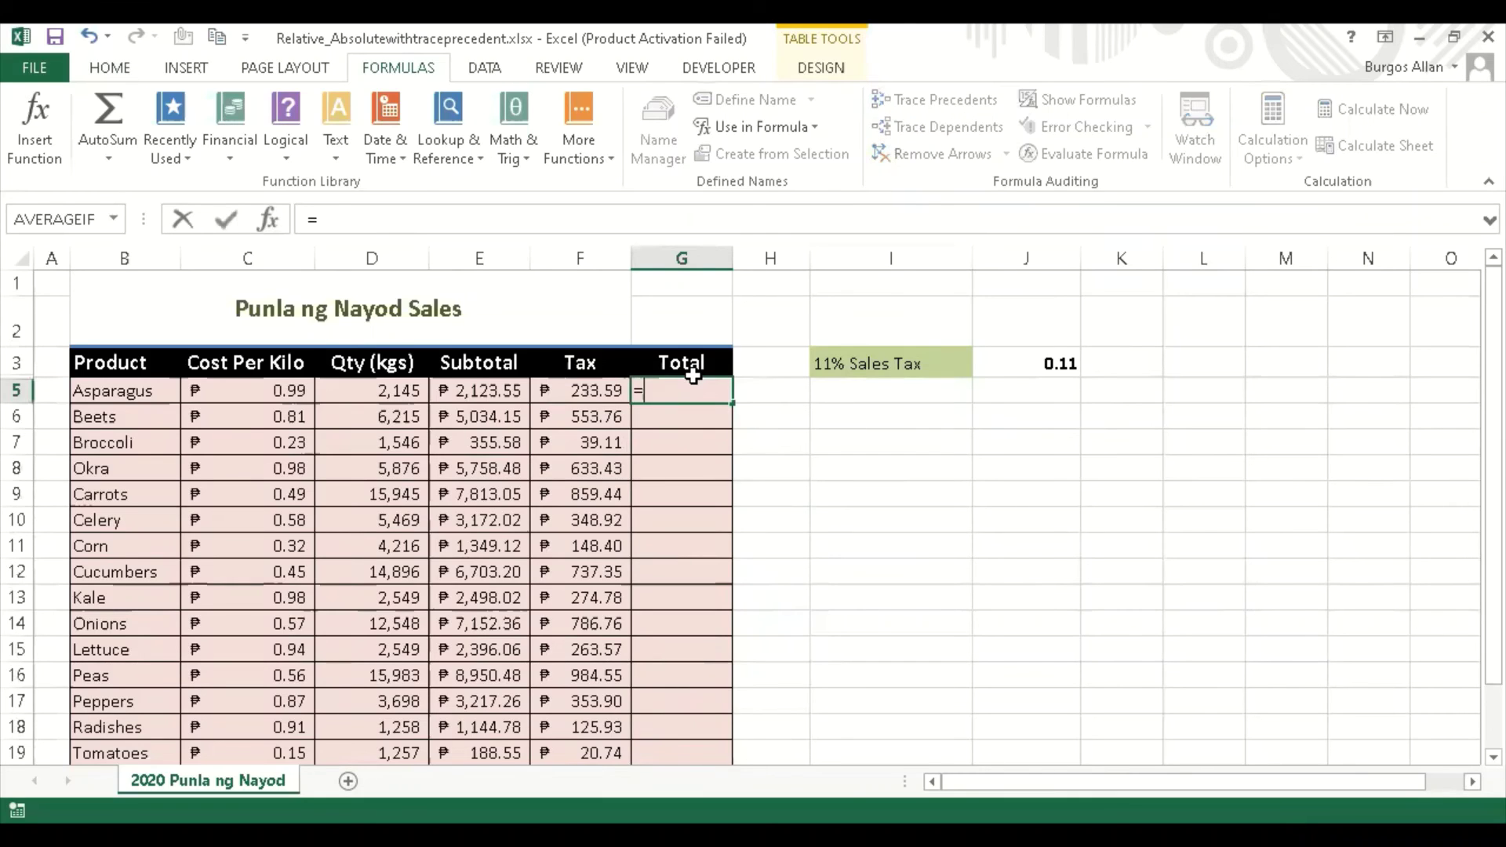
{"action": "left_click", "coordinate": [503, 389]}
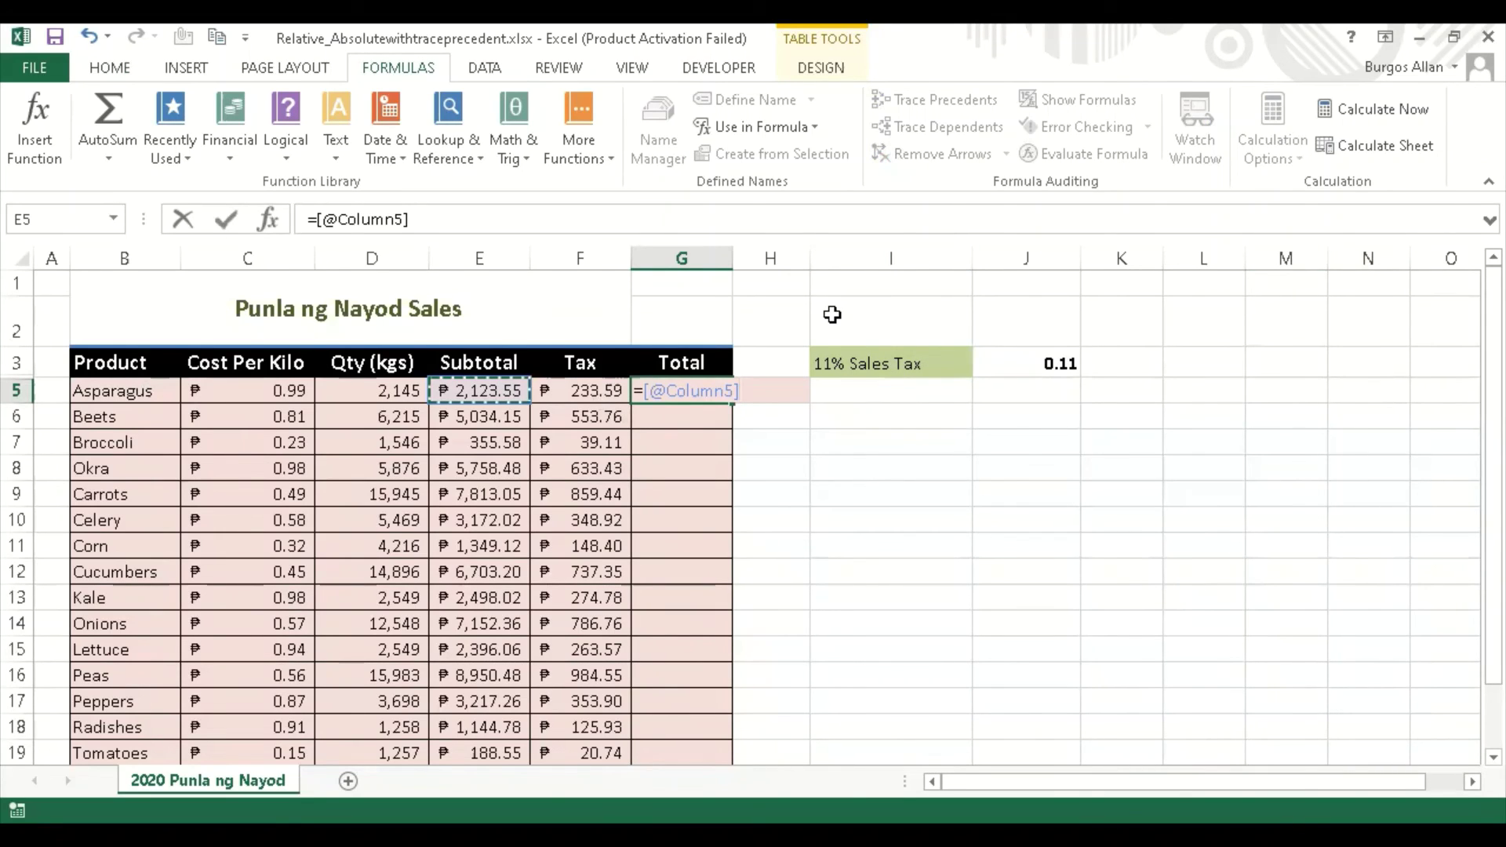
{"action": "type", "text": "-"}
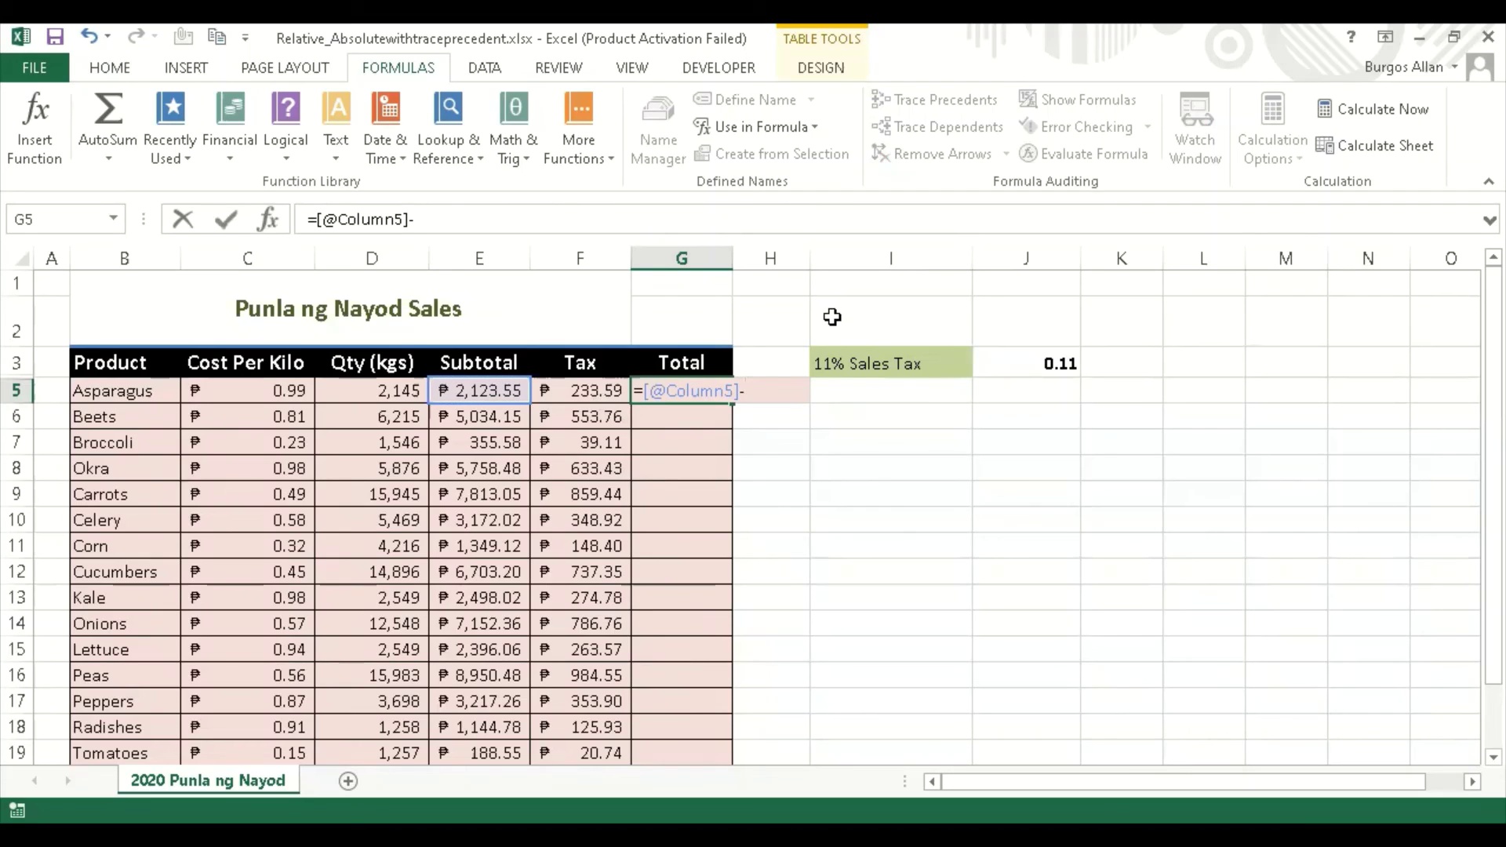
{"action": "left_click", "coordinate": [601, 390]}
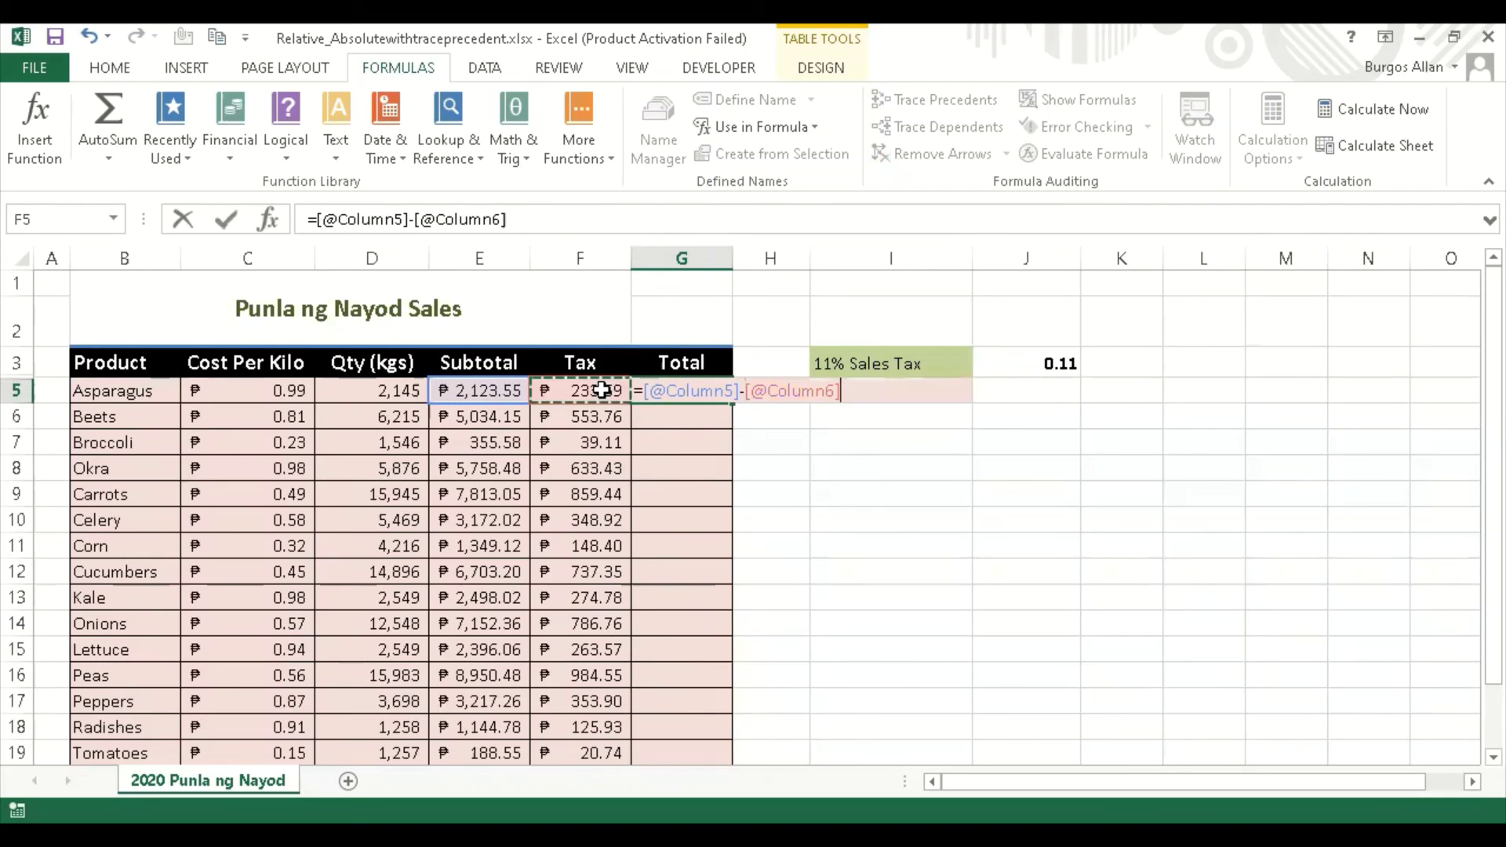
{"action": "key", "text": "Return"}
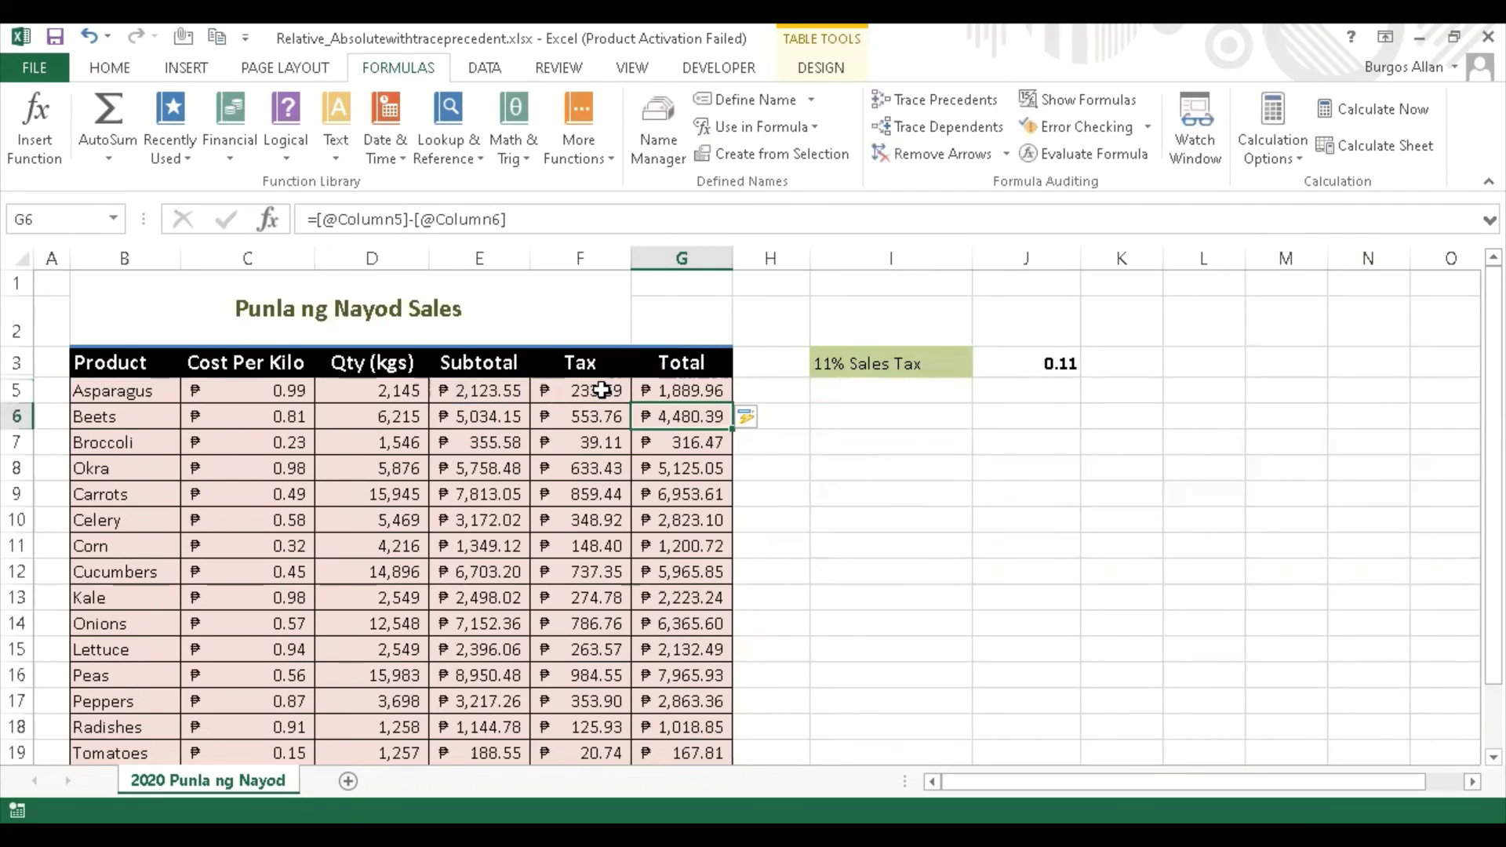
{"action": "scroll", "coordinate": [760, 622], "scroll_direction": "down", "scroll_amount": 2}
{"action": "scroll", "coordinate": [698, 674], "scroll_direction": "up", "scroll_amount": 2}
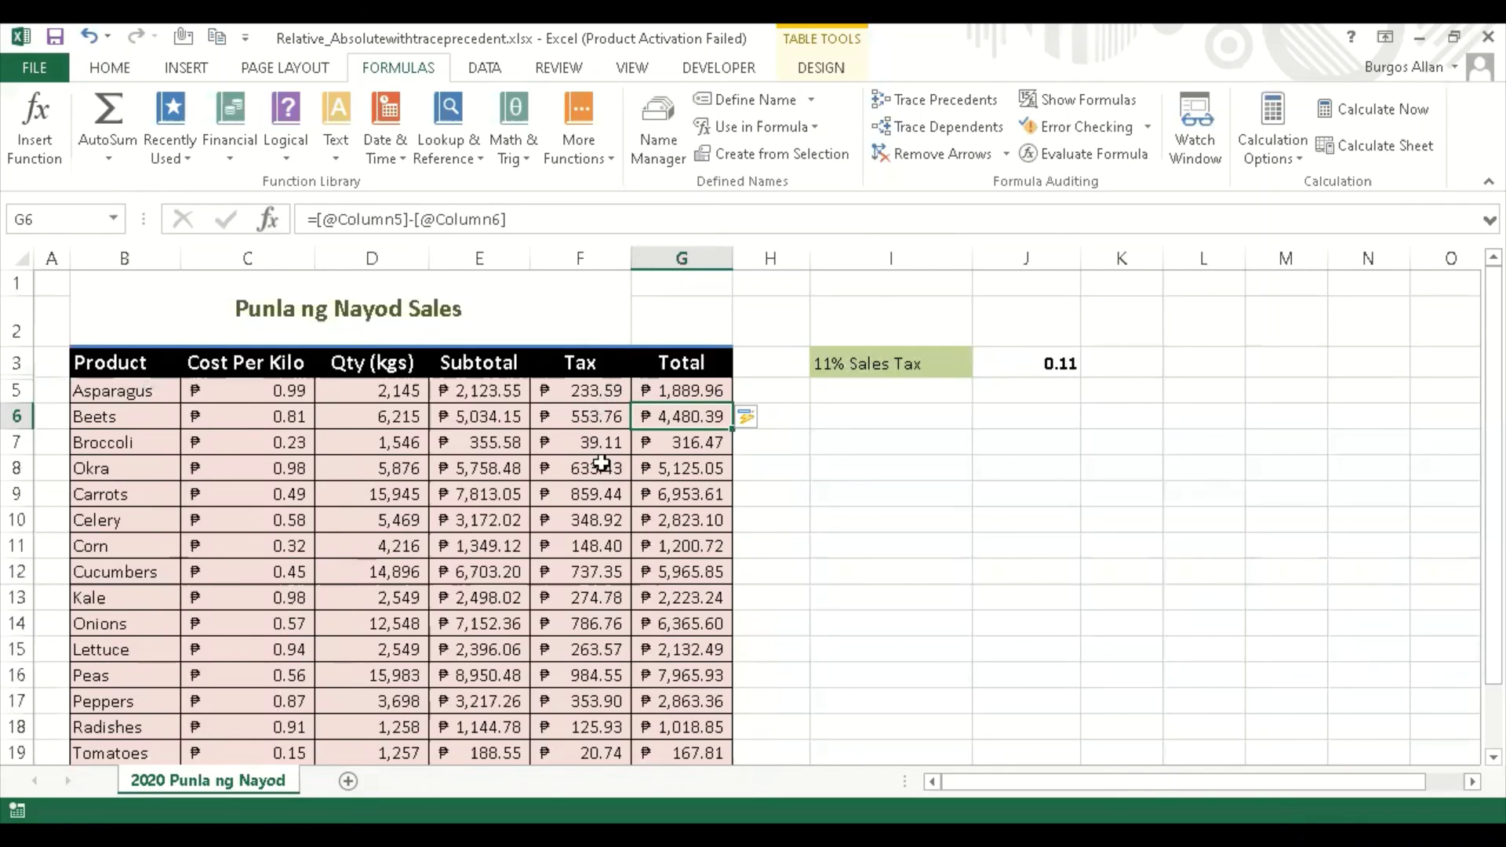
{"action": "scroll", "coordinate": [601, 464], "scroll_direction": "down", "scroll_amount": 2}
{"action": "scroll", "coordinate": [653, 540], "scroll_direction": "up", "scroll_amount": 2}
{"action": "scroll", "coordinate": [568, 543], "scroll_direction": "down", "scroll_amount": 3}
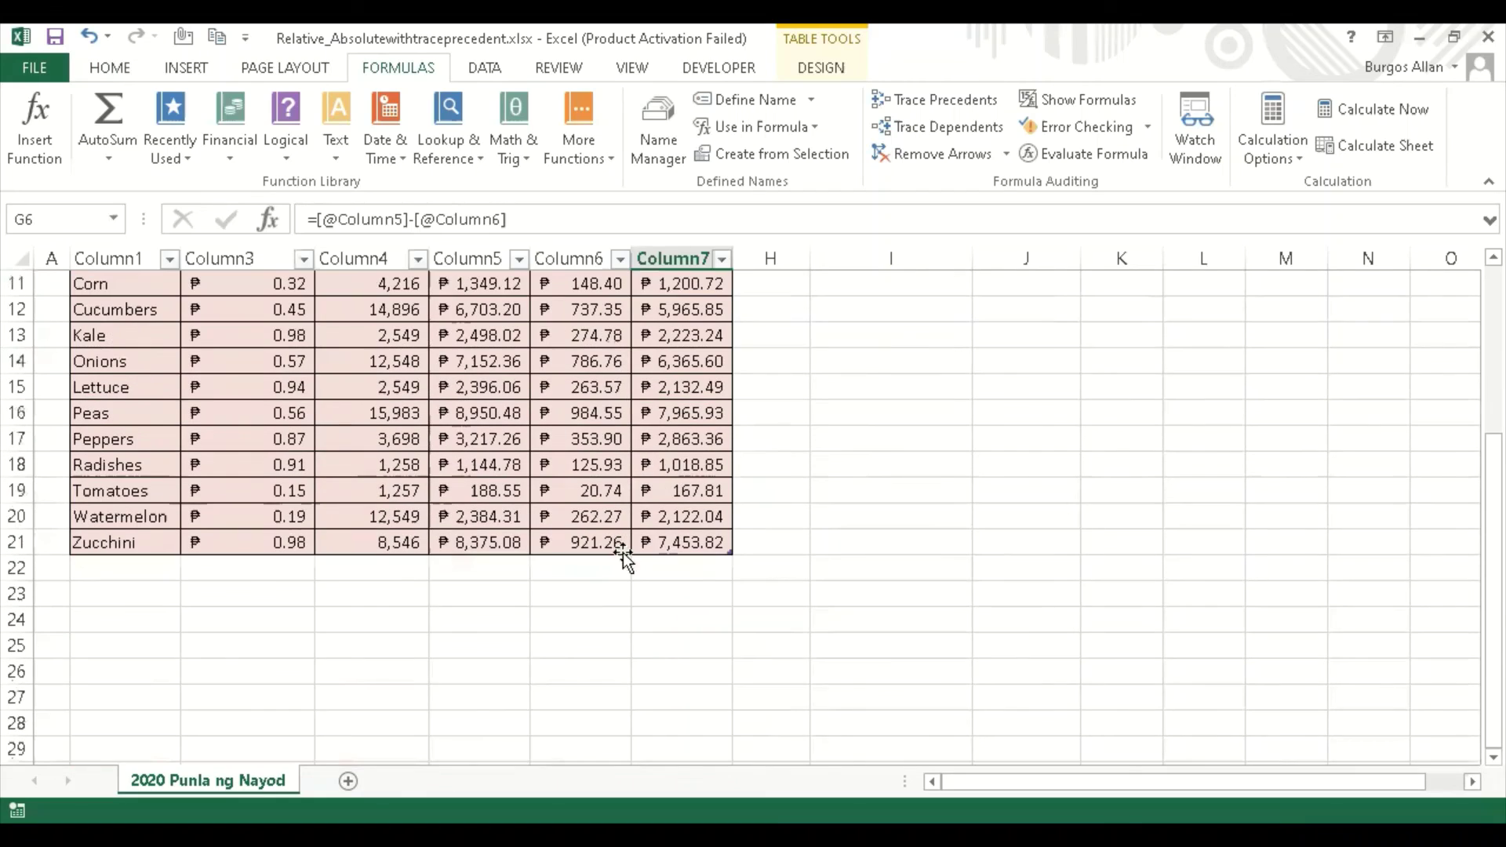